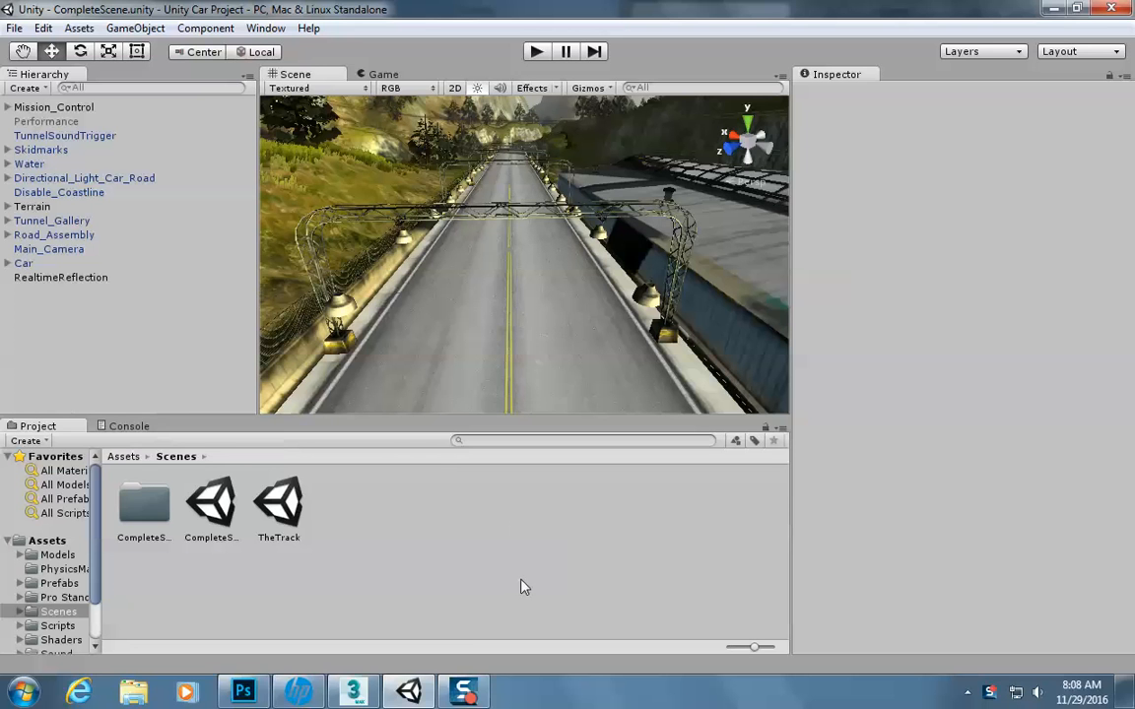
# - Switch to 3ds Max, start a scene from the Original Start Up template, and maximize the Perspective viewport
pyautogui.click(354, 693)
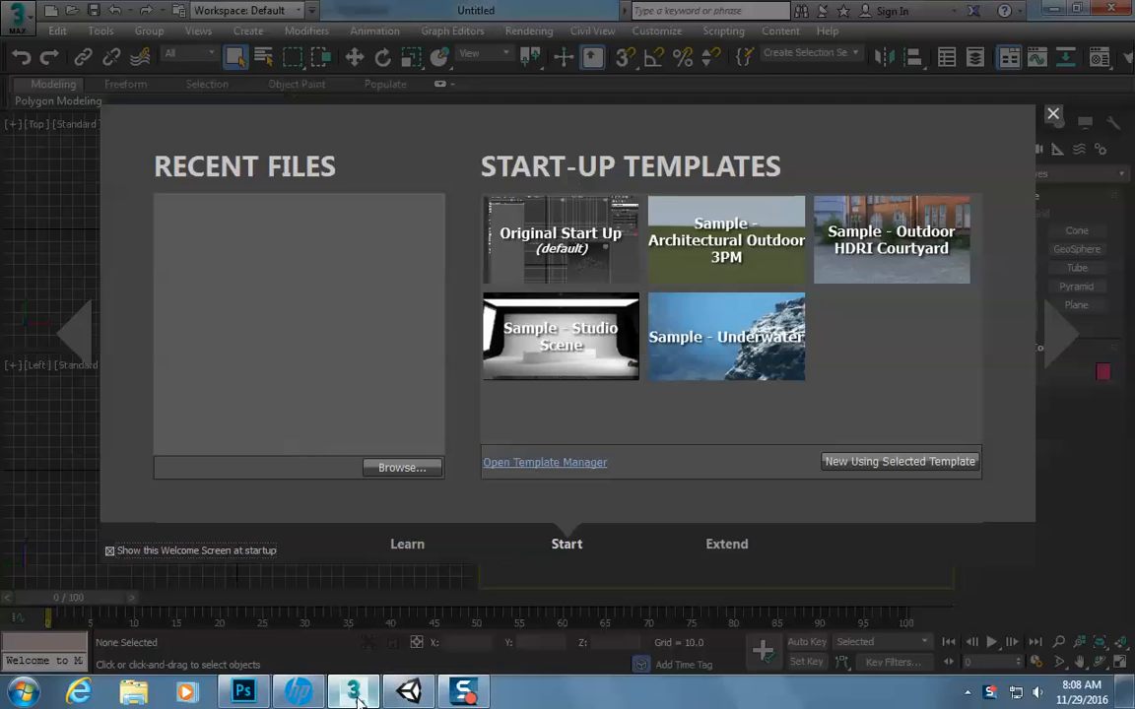
pyautogui.doubleClick(579, 256)
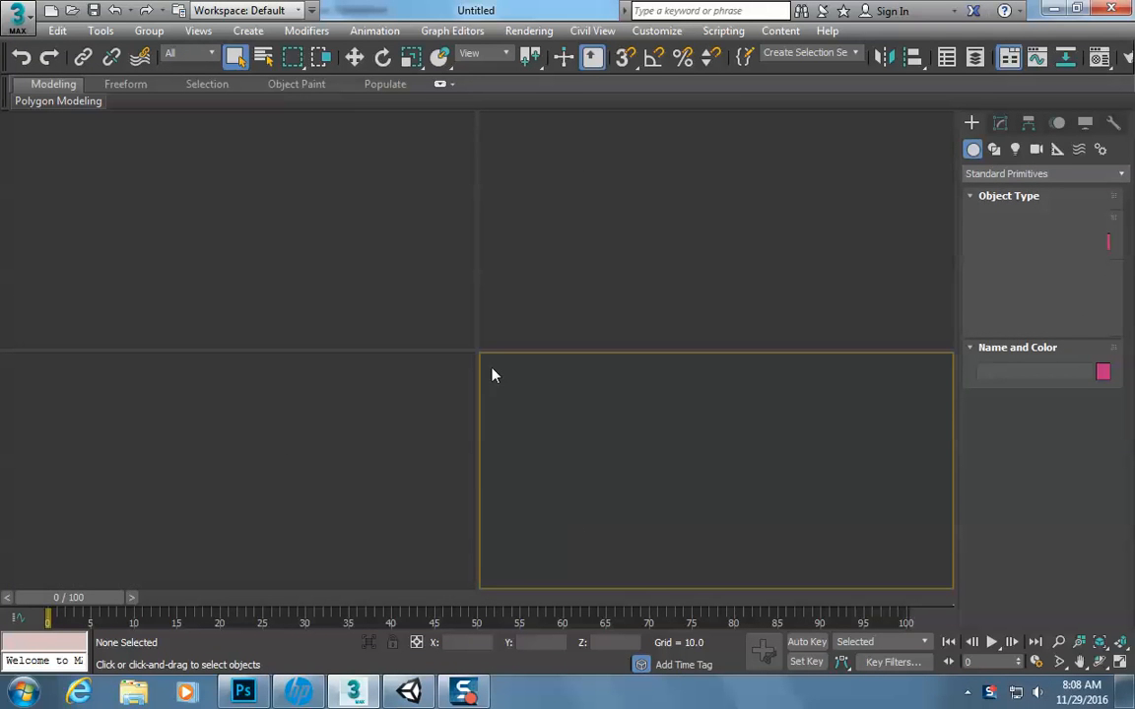
pyautogui.click(491, 367)
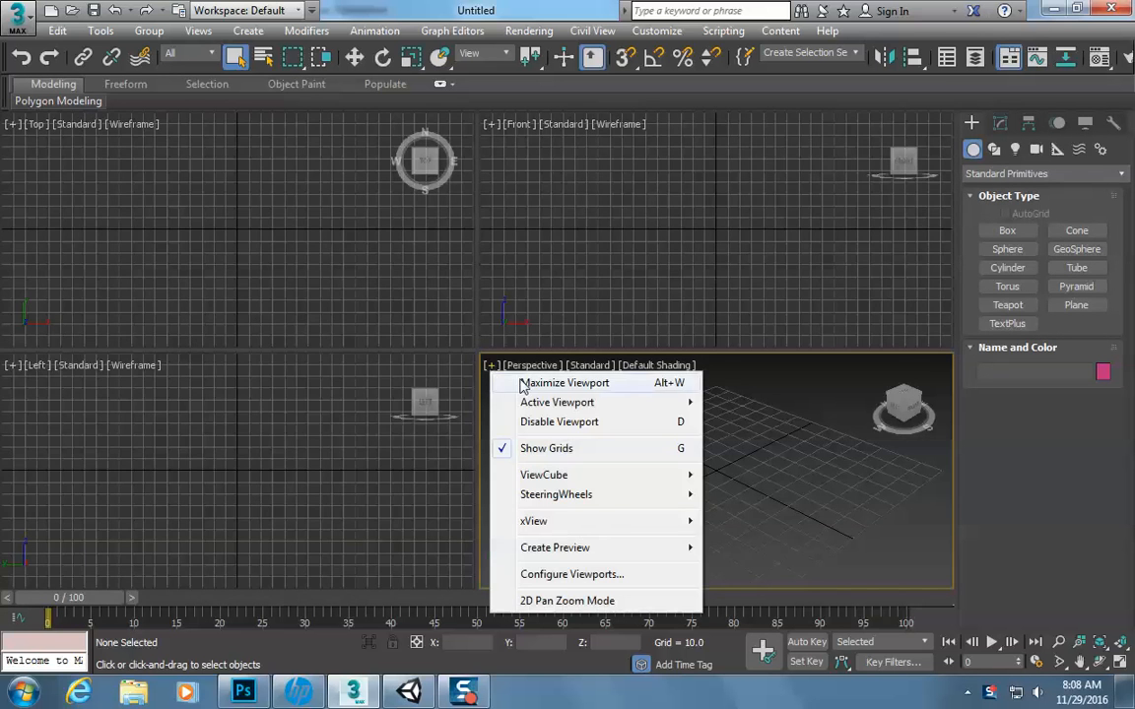
pyautogui.click(563, 383)
# - Create a box at the grid centre, about 43 long, 86 wide and 34 high
pyautogui.click(1007, 231)
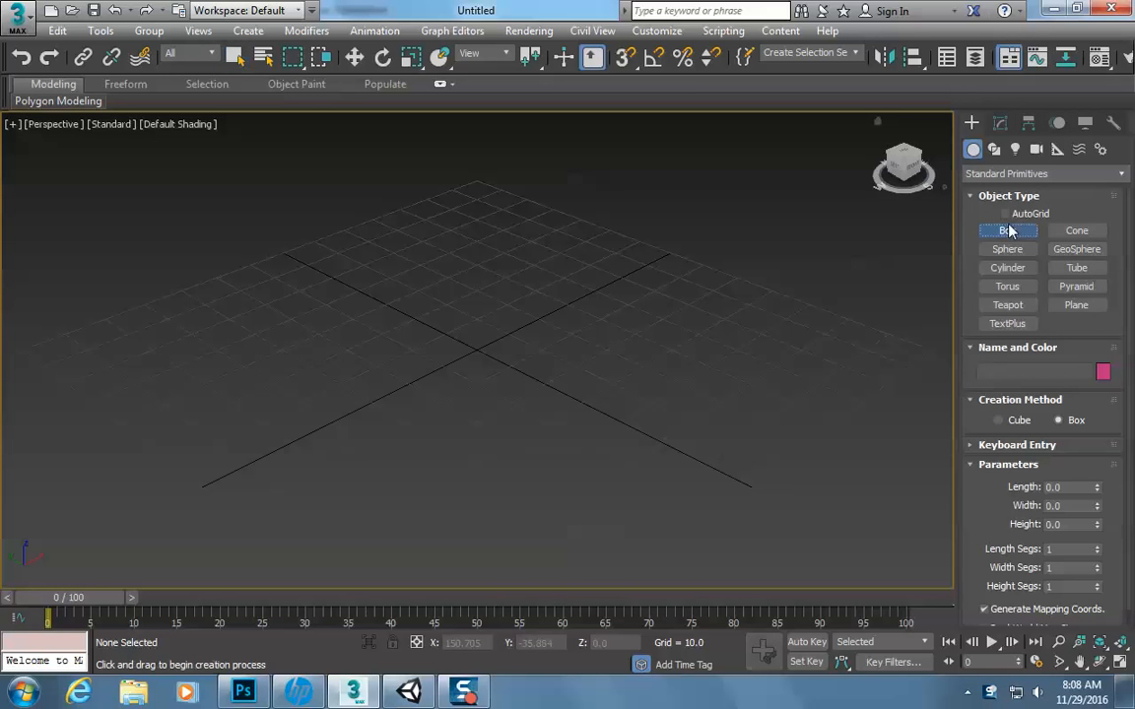
pyautogui.moveTo(537, 256); pyautogui.dragTo(400, 471)
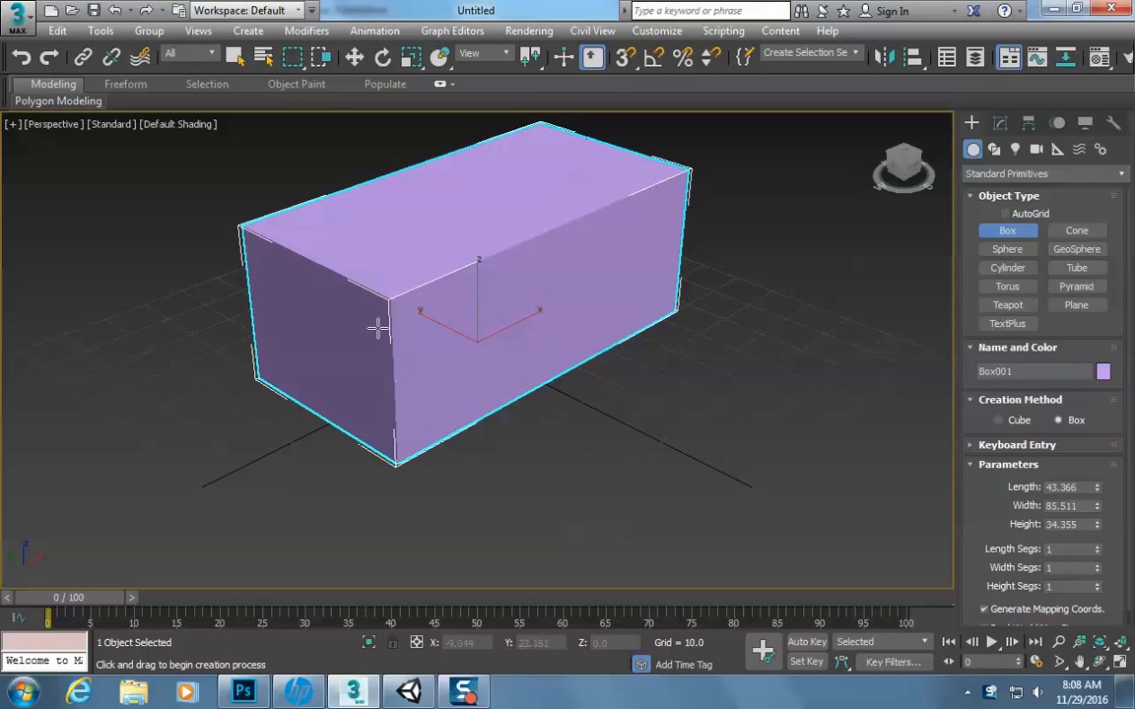
pyautogui.click(425, 331)
pyautogui.rightClick(428, 333)
# - Convert the box to an Editable Poly
pyautogui.rightClick(425, 340)
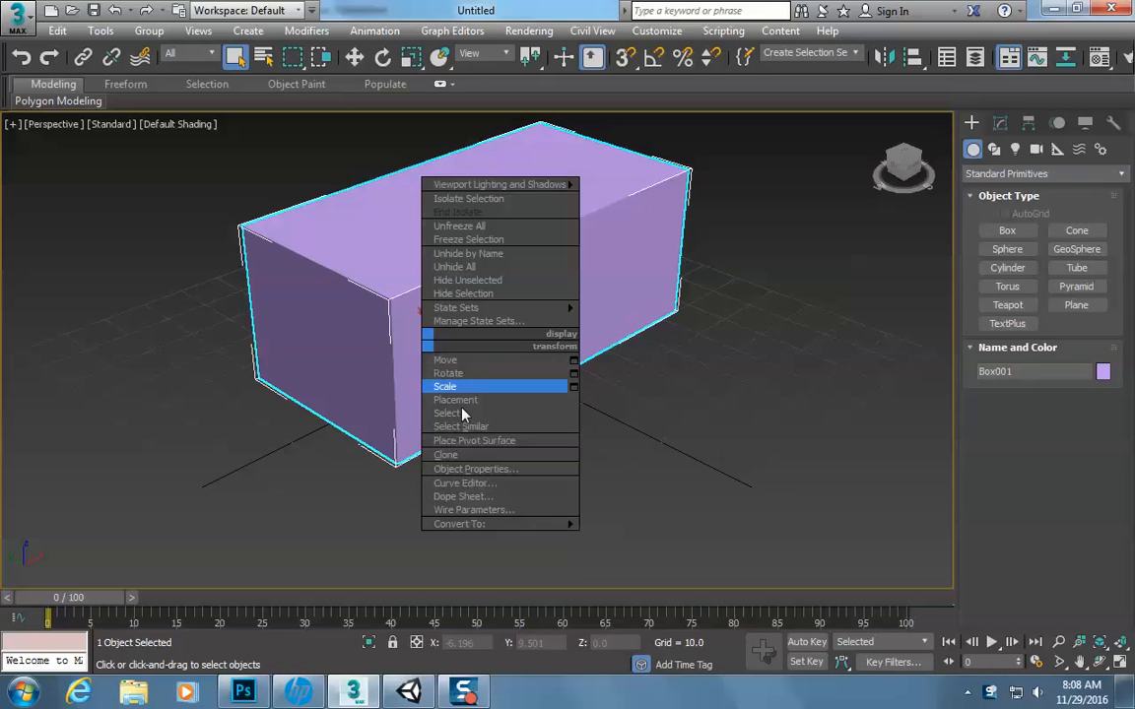
pyautogui.moveTo(493, 525)
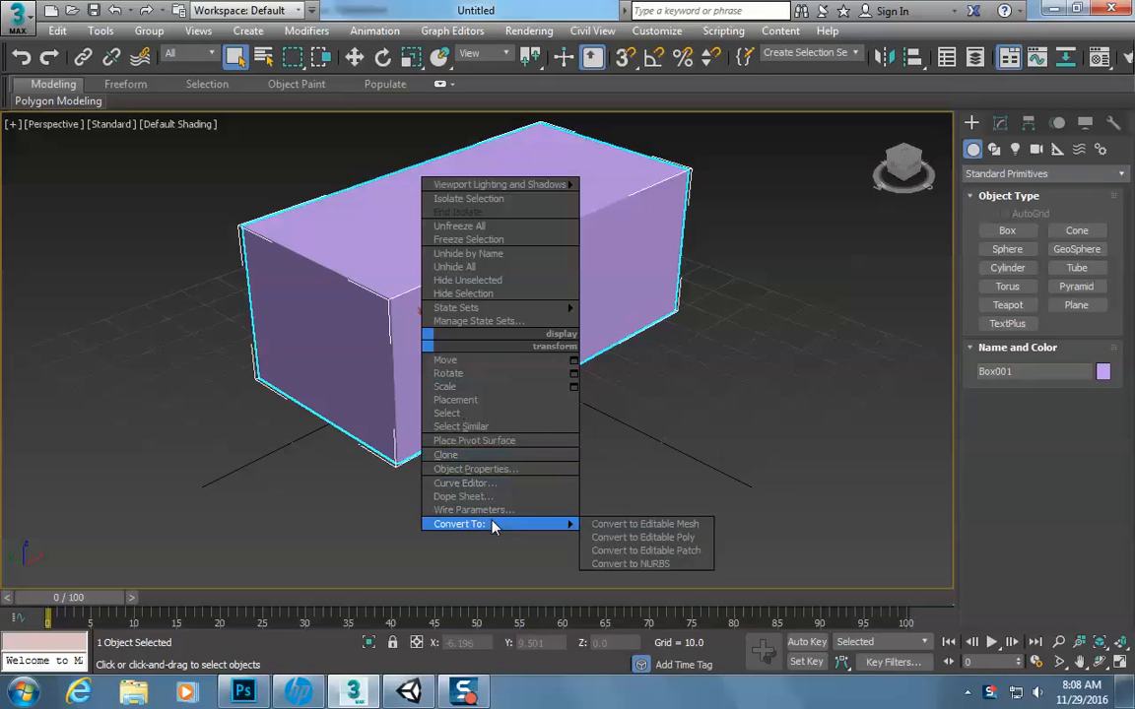
pyautogui.click(640, 538)
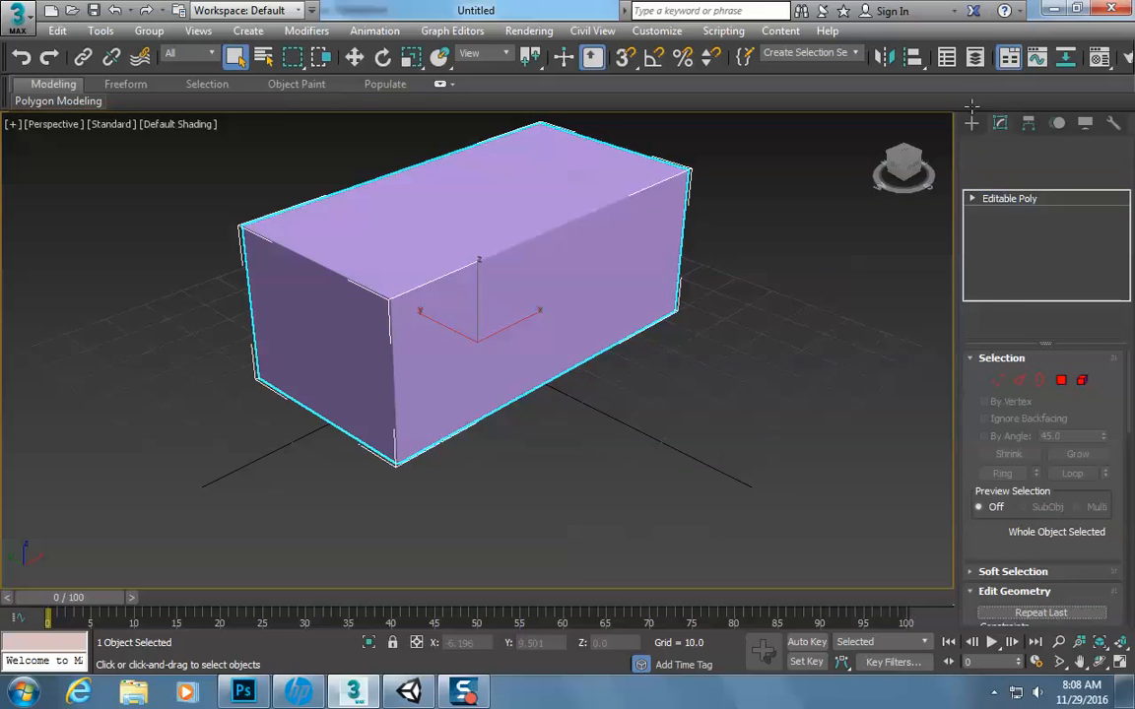
# - Move the two upper vertices at one short end of the box down to its base to form a ramp
pyautogui.click(998, 381)
pyautogui.keyDown('alt'); pyautogui.moveTo(676, 405); pyautogui.dragTo(652, 435, button='middle'); pyautogui.keyUp('alt')
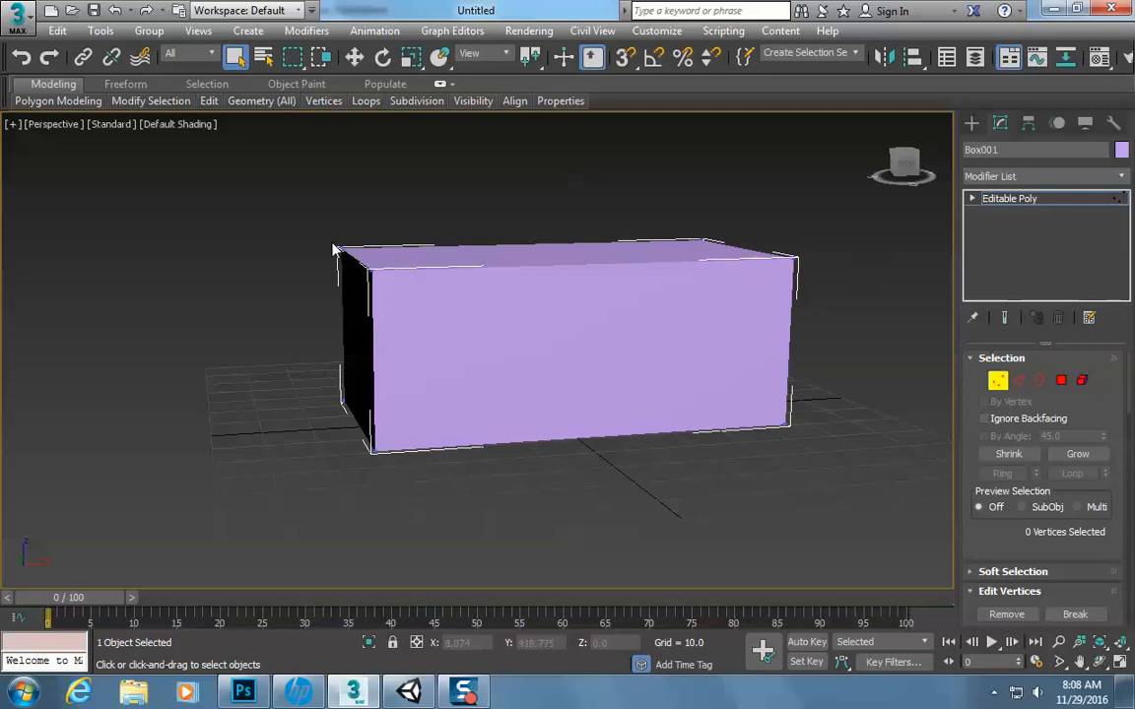
pyautogui.moveTo(363, 272); pyautogui.dragTo(366, 270)
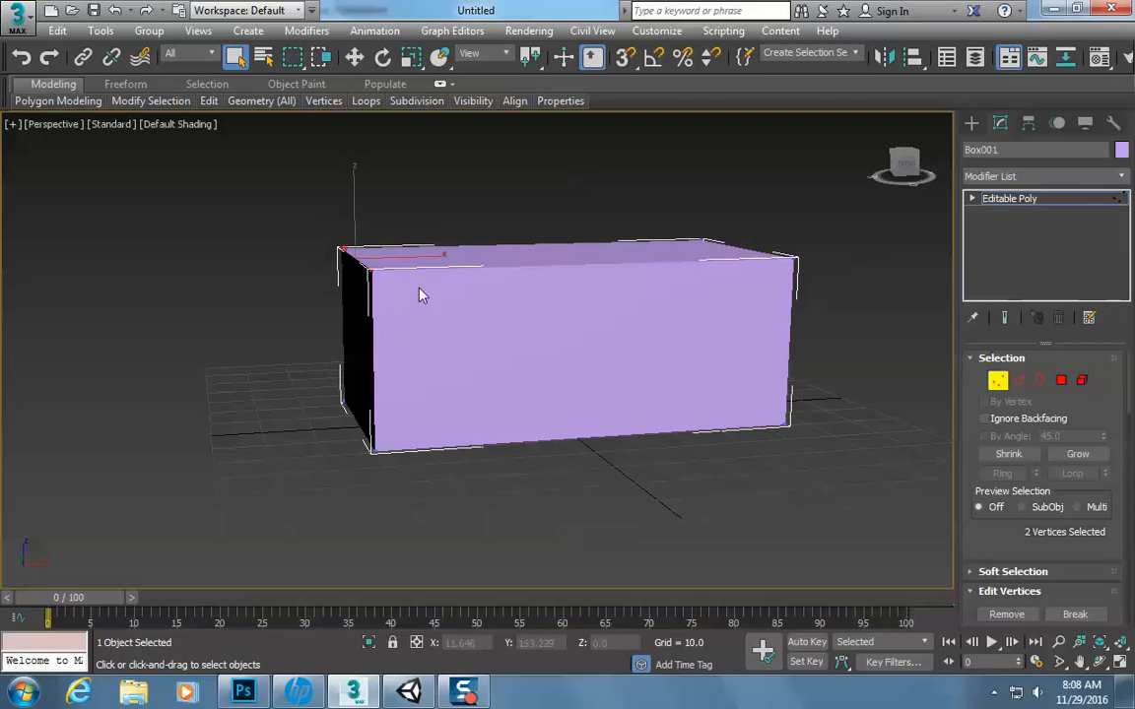
pyautogui.click(356, 56)
pyautogui.moveTo(354, 203); pyautogui.dragTo(388, 366)
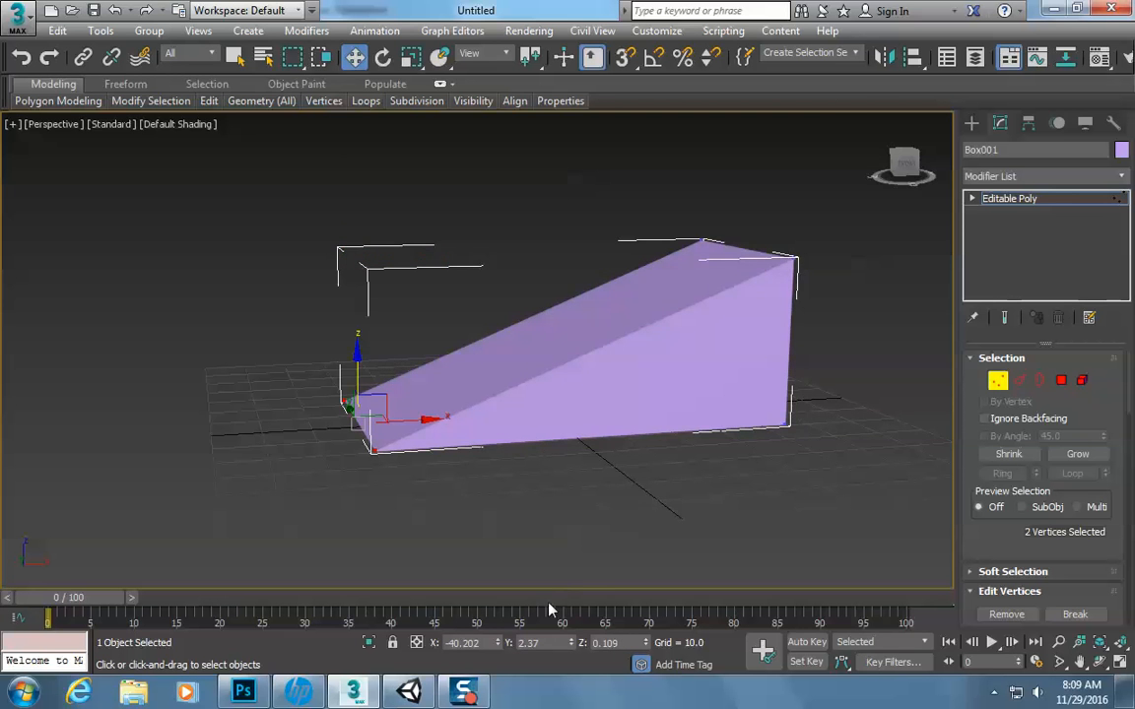
pyautogui.keyDown('alt'); pyautogui.moveTo(572, 527); pyautogui.dragTo(660, 540, button='middle'); pyautogui.keyUp('alt')
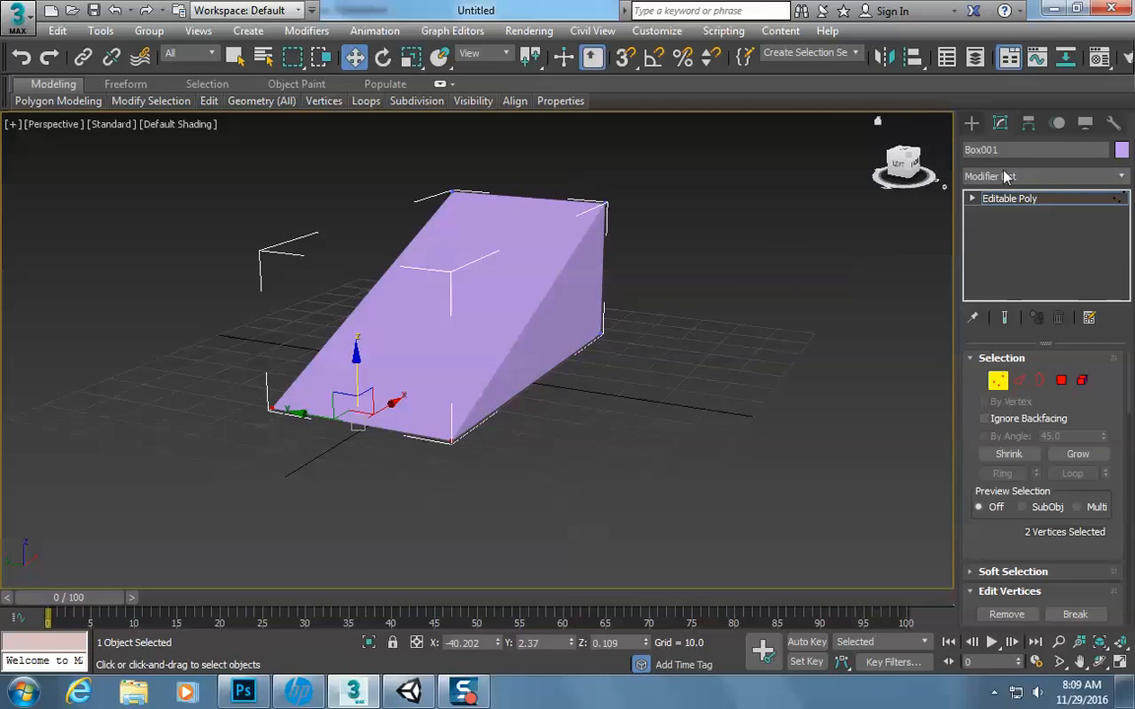
# - Add an Unwrap UVW modifier to the ramp
pyautogui.click(1125, 177)
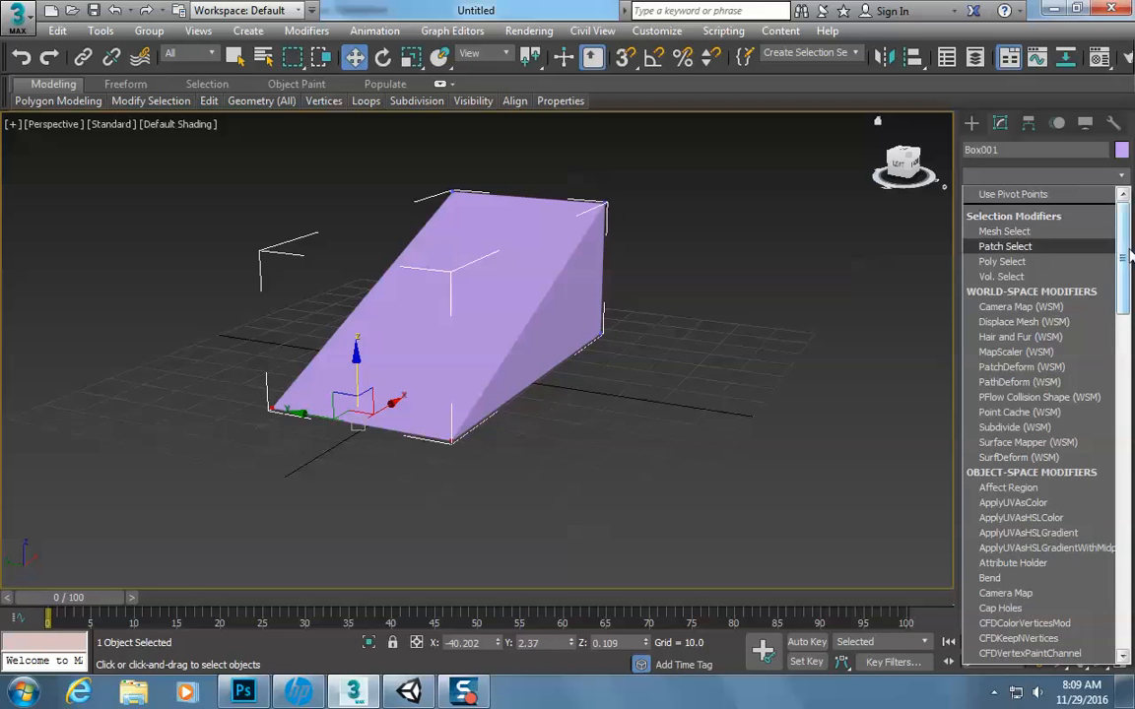
pyautogui.moveTo(1125, 259); pyautogui.dragTo(1130, 616)
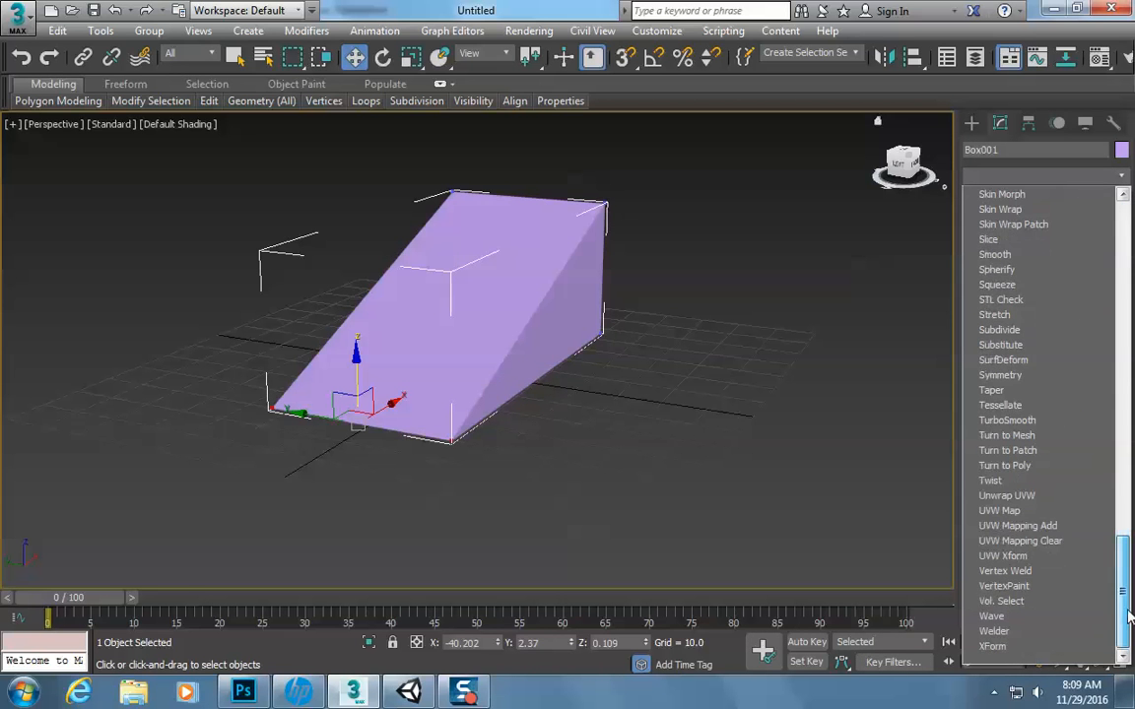
pyautogui.click(1046, 499)
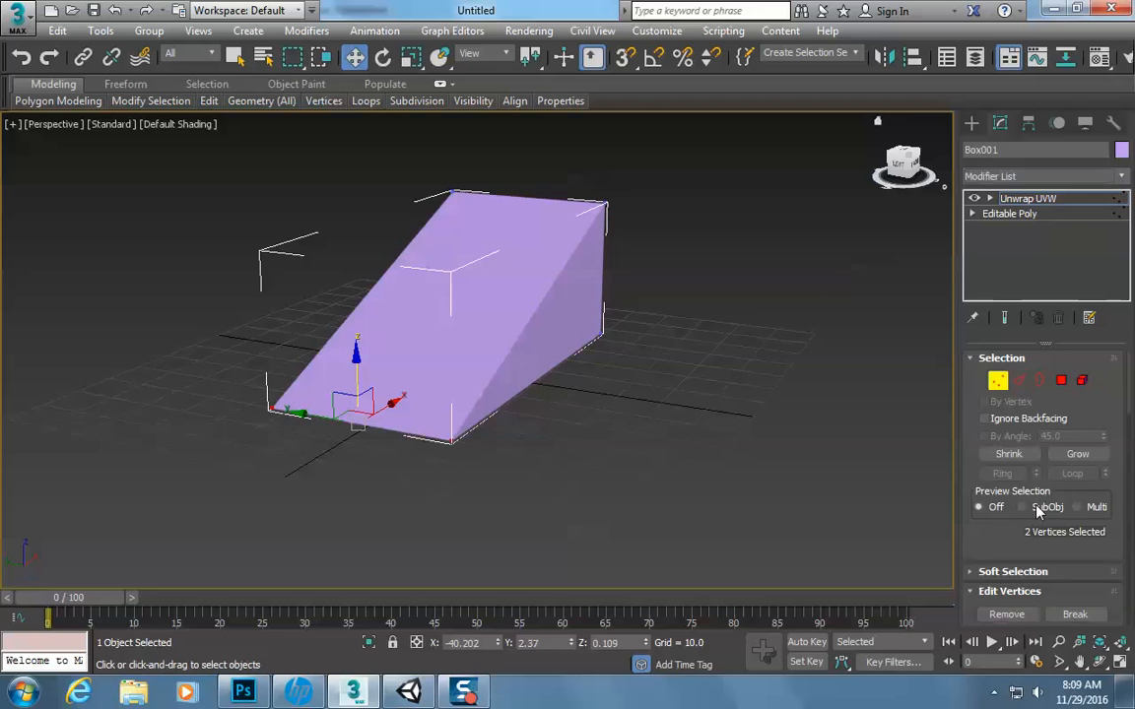
# - Select all of the ramp's polygons and apply Flatten Mapping in the UV editor with angle threshold 45 and spacing 0.001
pyautogui.click(1040, 387)
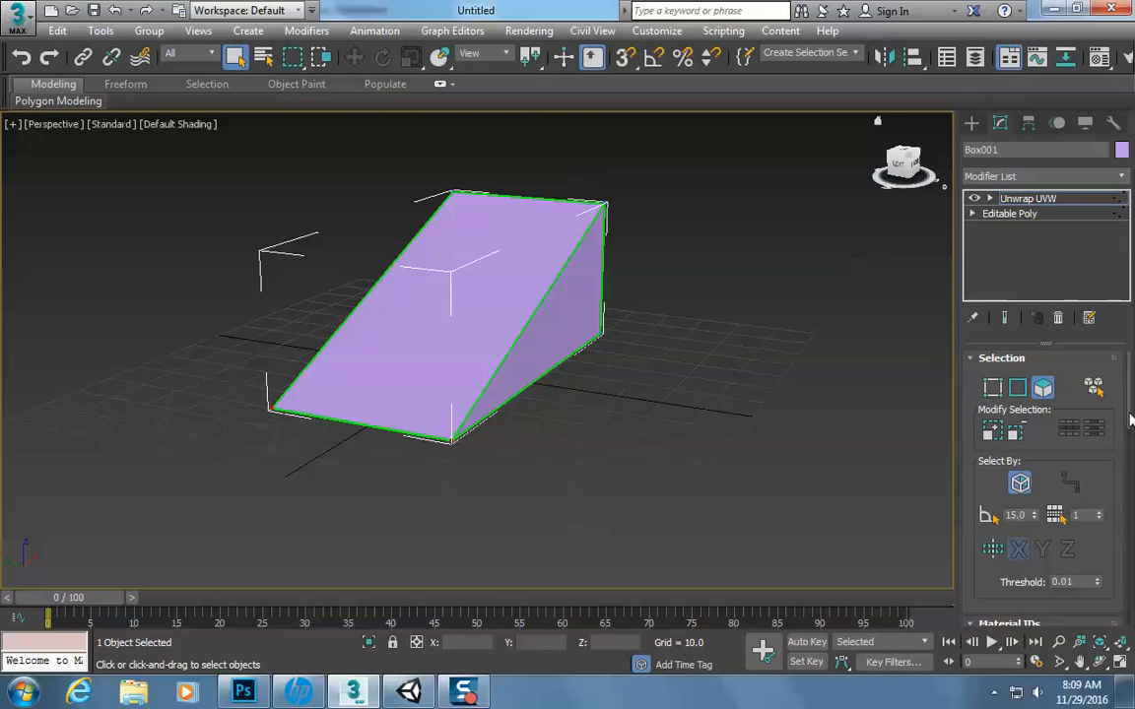
pyautogui.hotkey('ctrl', 'a')
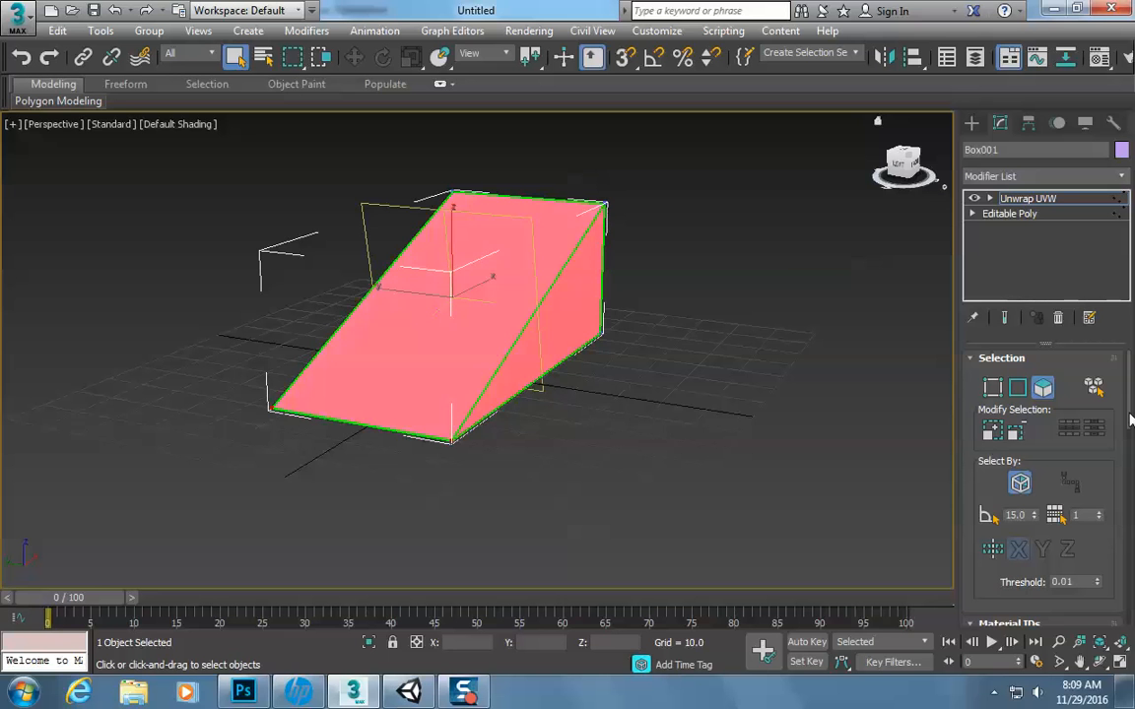
pyautogui.moveTo(1041, 455); pyautogui.dragTo(1046, 329)
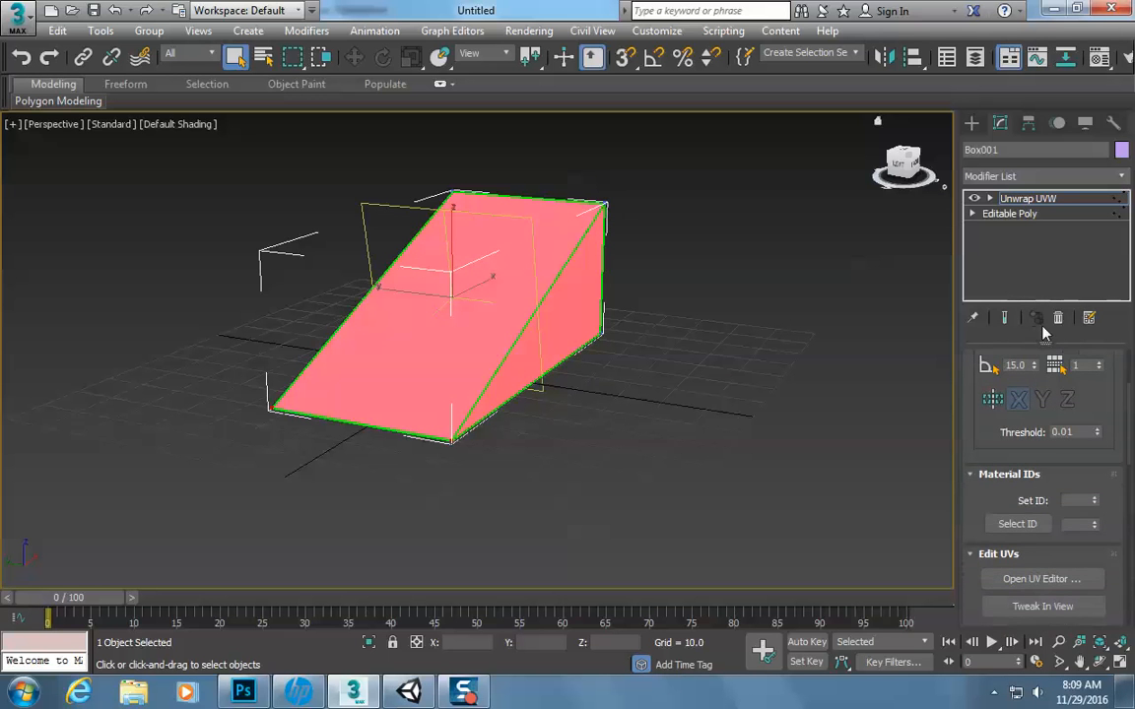
pyautogui.click(1006, 583)
pyautogui.click(170, 109)
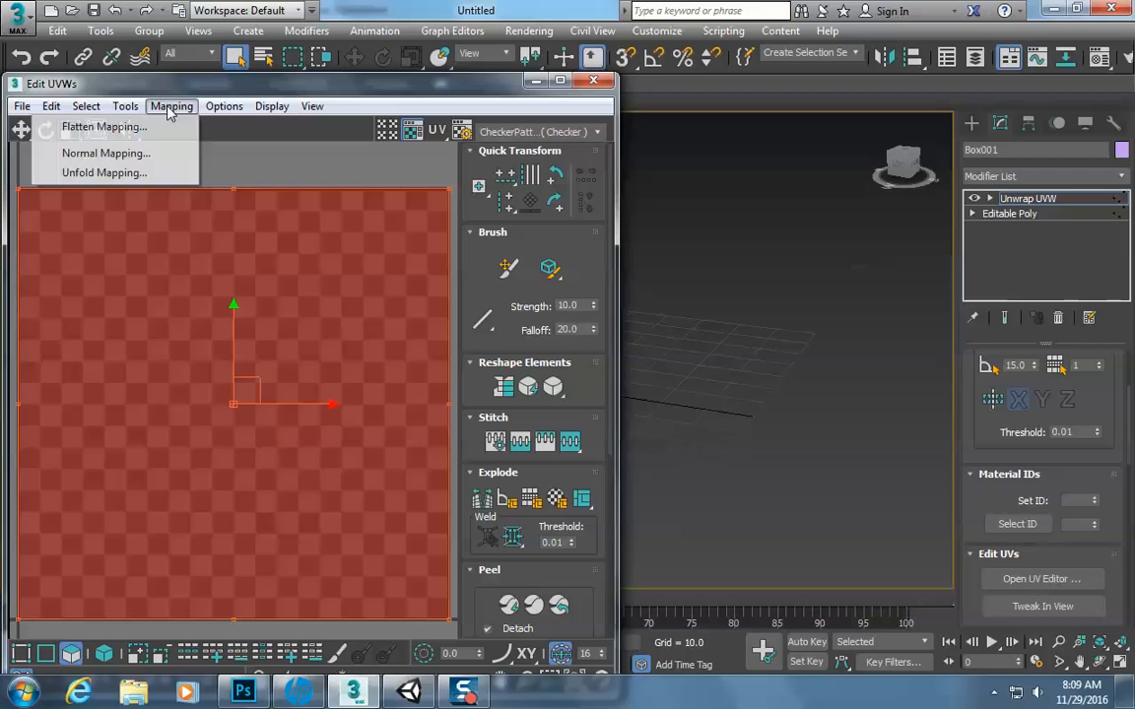
pyautogui.click(170, 130)
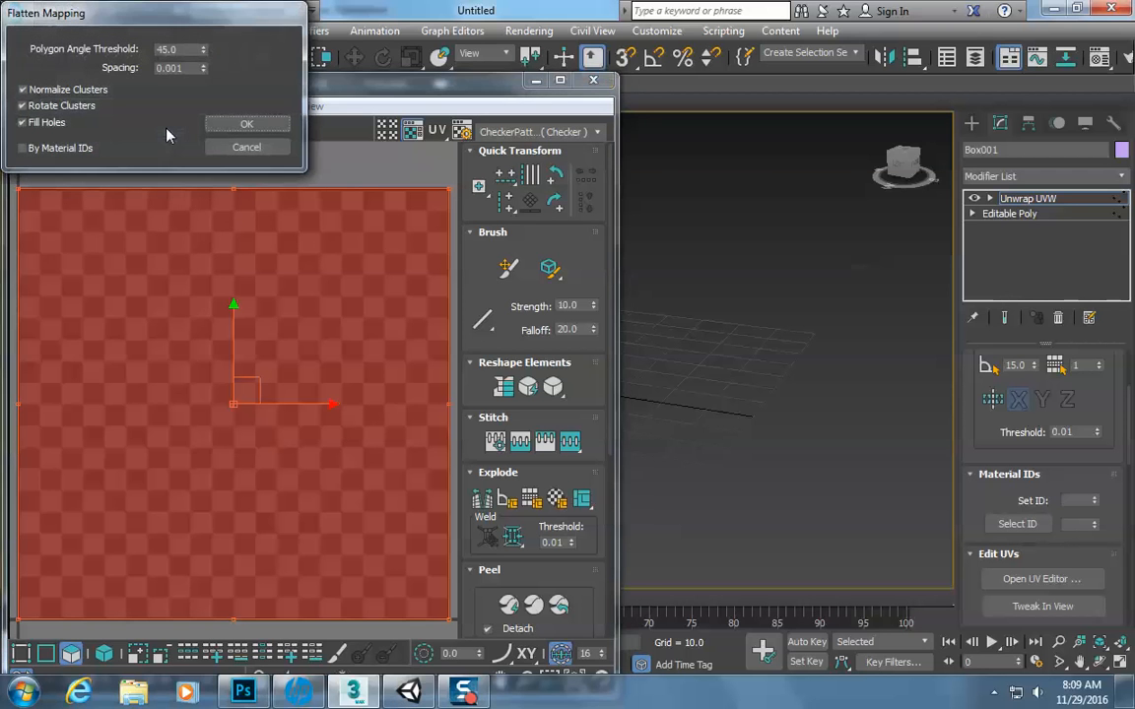
pyautogui.click(252, 125)
# - Move the UV editor aside and select the rectangular UV piece below the two triangles to examine its matching face
pyautogui.moveTo(232, 83); pyautogui.dragTo(569, 140)
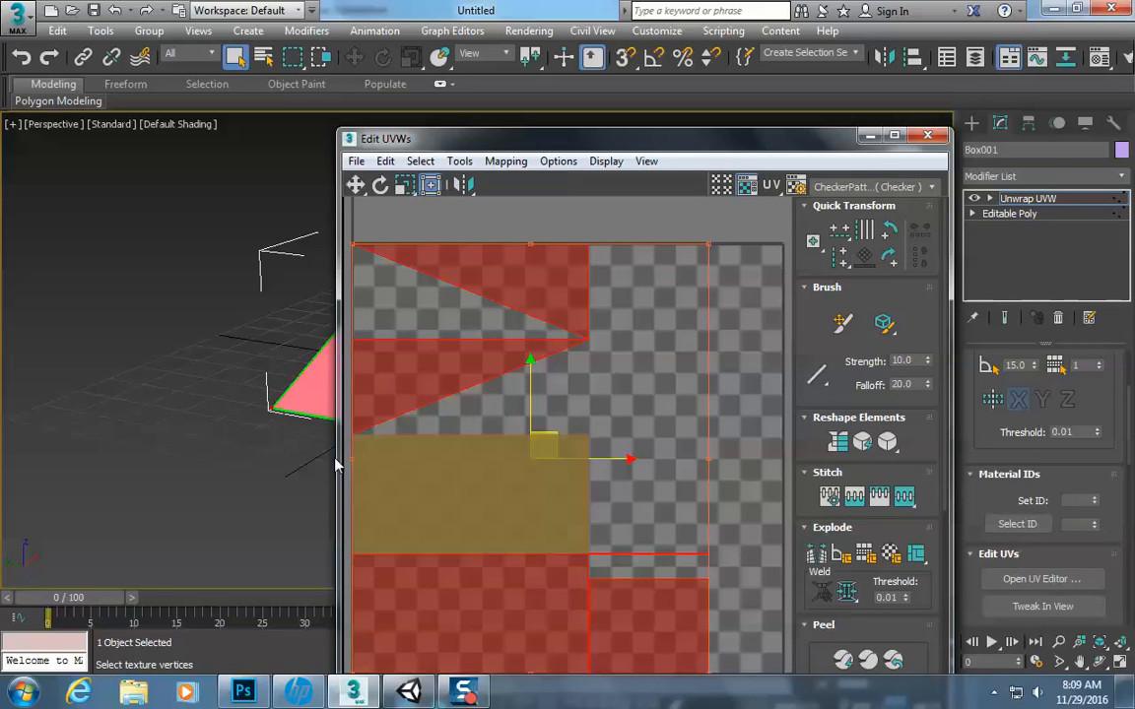
pyautogui.click(670, 408)
pyautogui.click(435, 500)
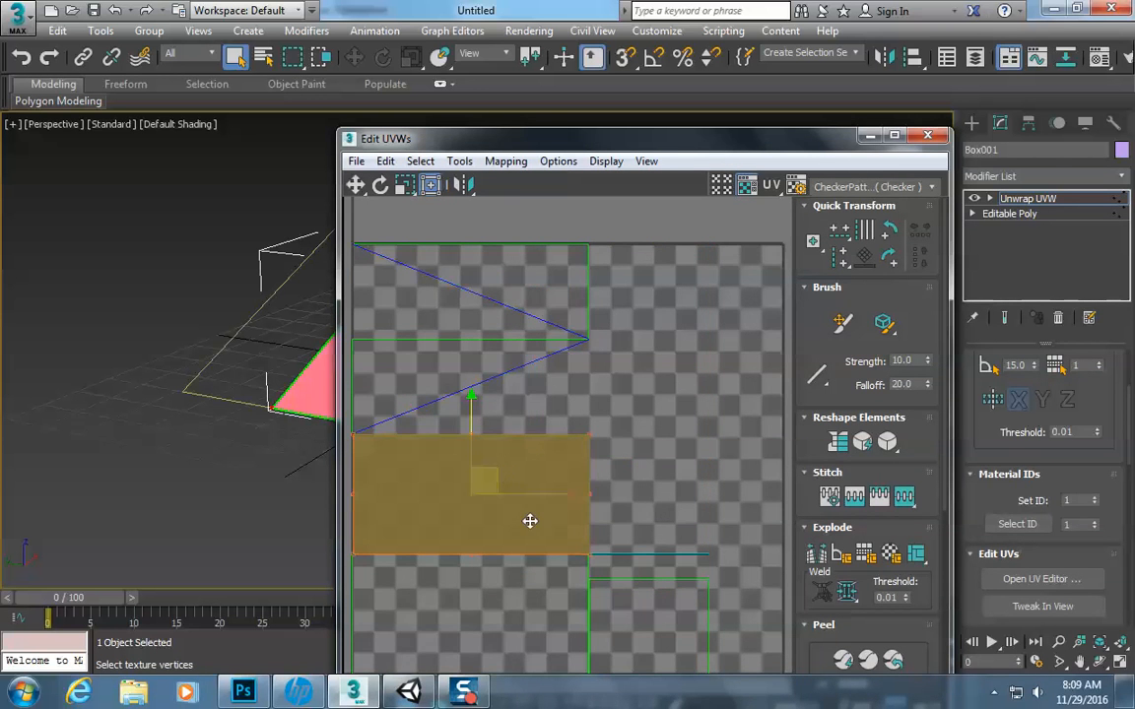
pyautogui.moveTo(569, 145); pyautogui.dragTo(656, 99)
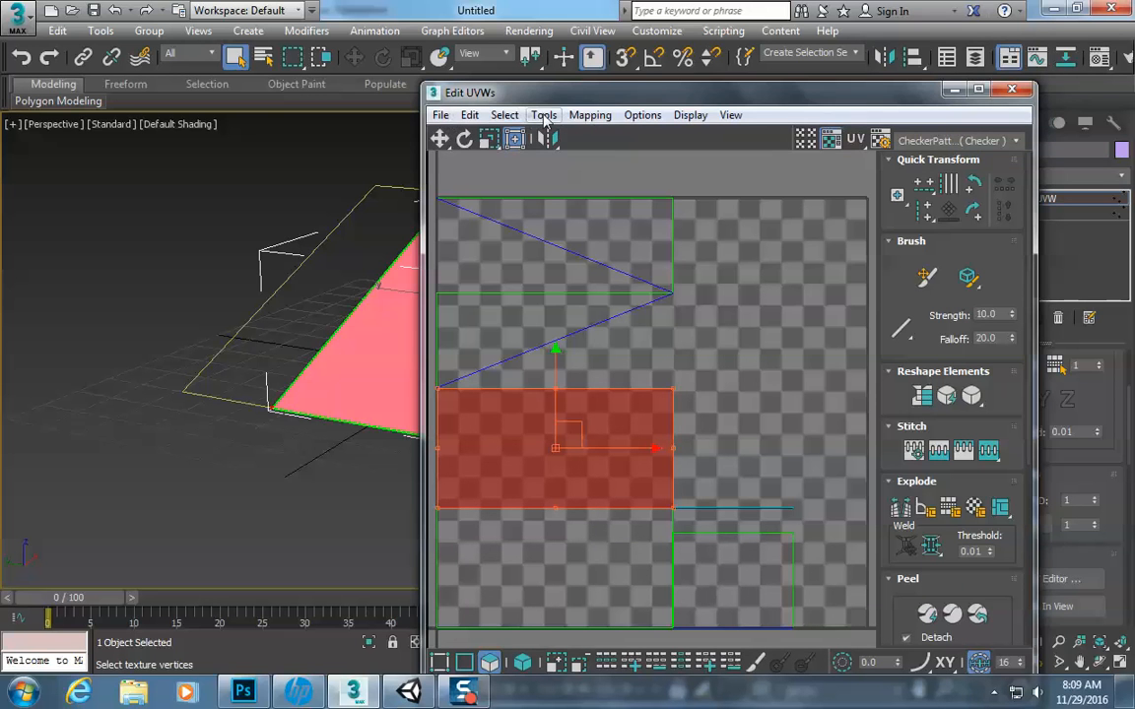
# - Render the UVW template at 1024 × 1024 with the fill mode set to Solid
pyautogui.click(589, 115)
pyautogui.moveTo(532, 117)
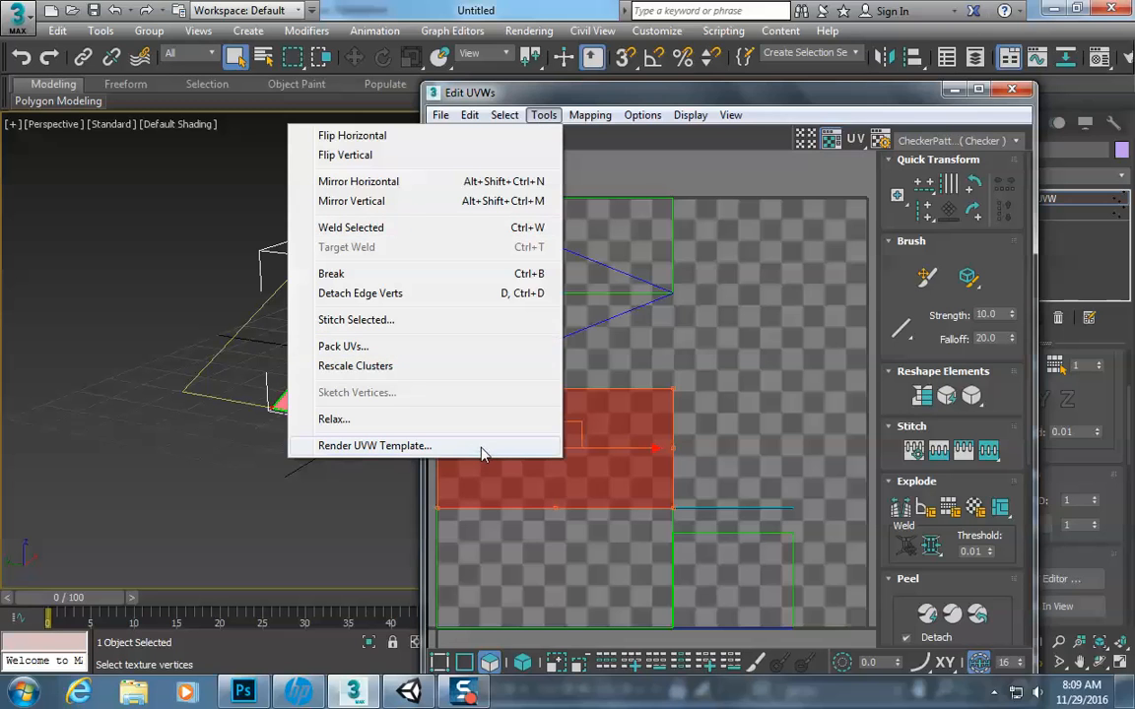
pyautogui.click(480, 448)
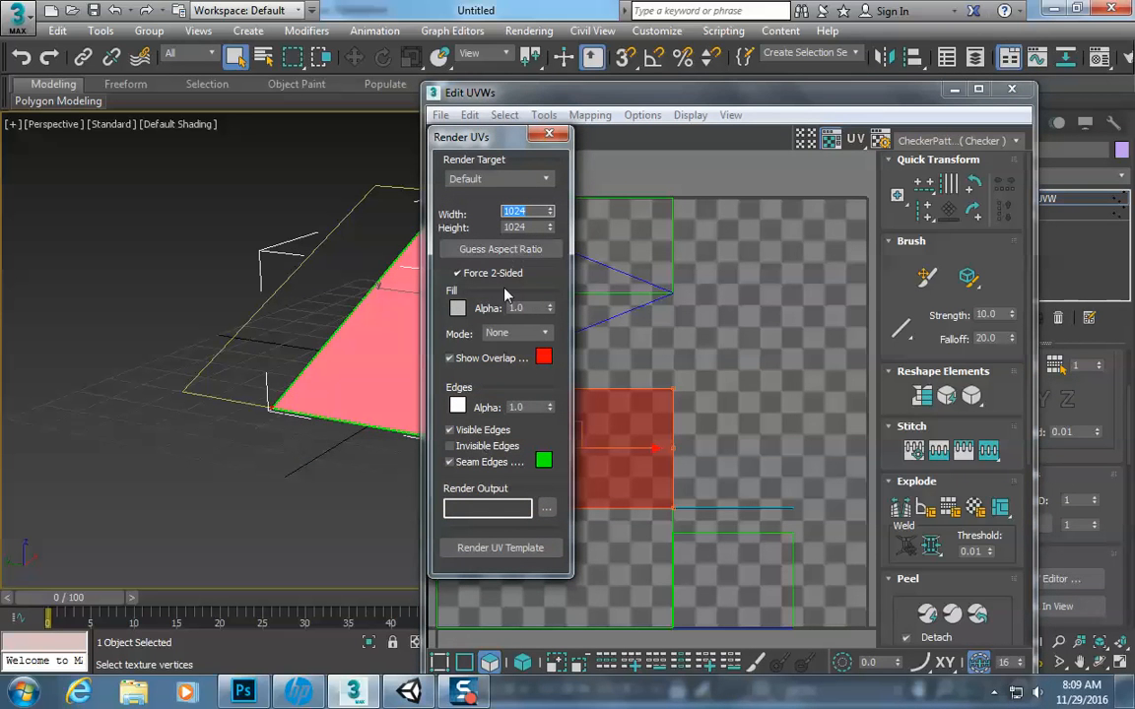
pyautogui.click(514, 334)
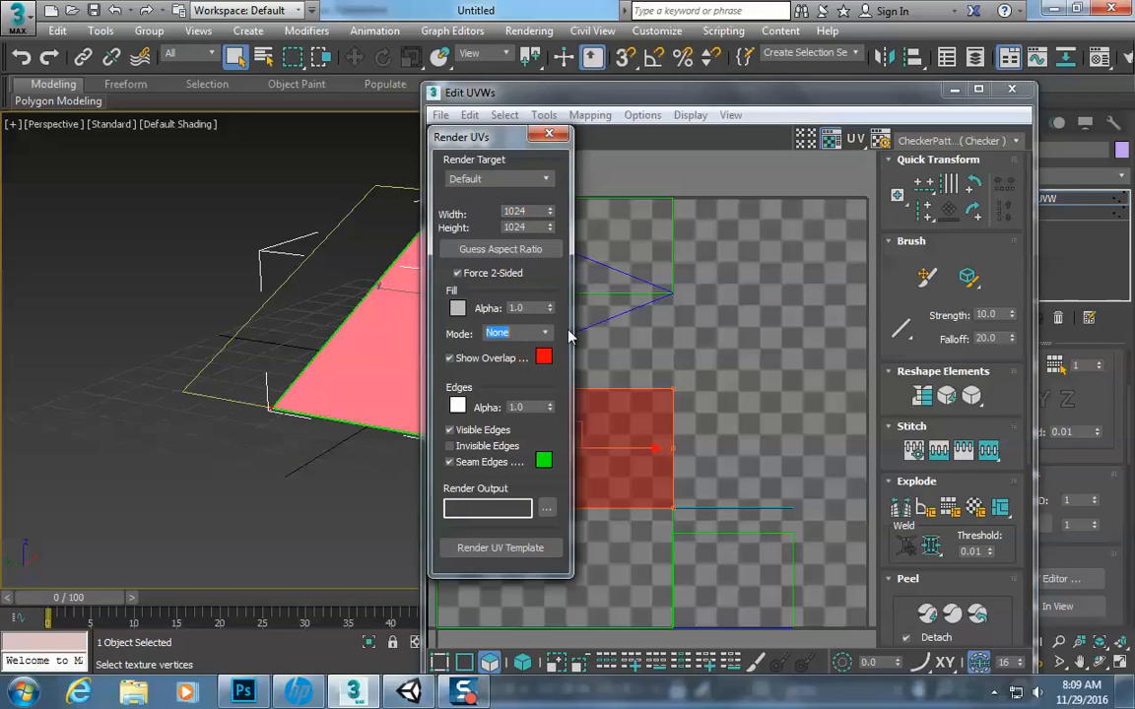
pyautogui.click(546, 337)
pyautogui.click(502, 356)
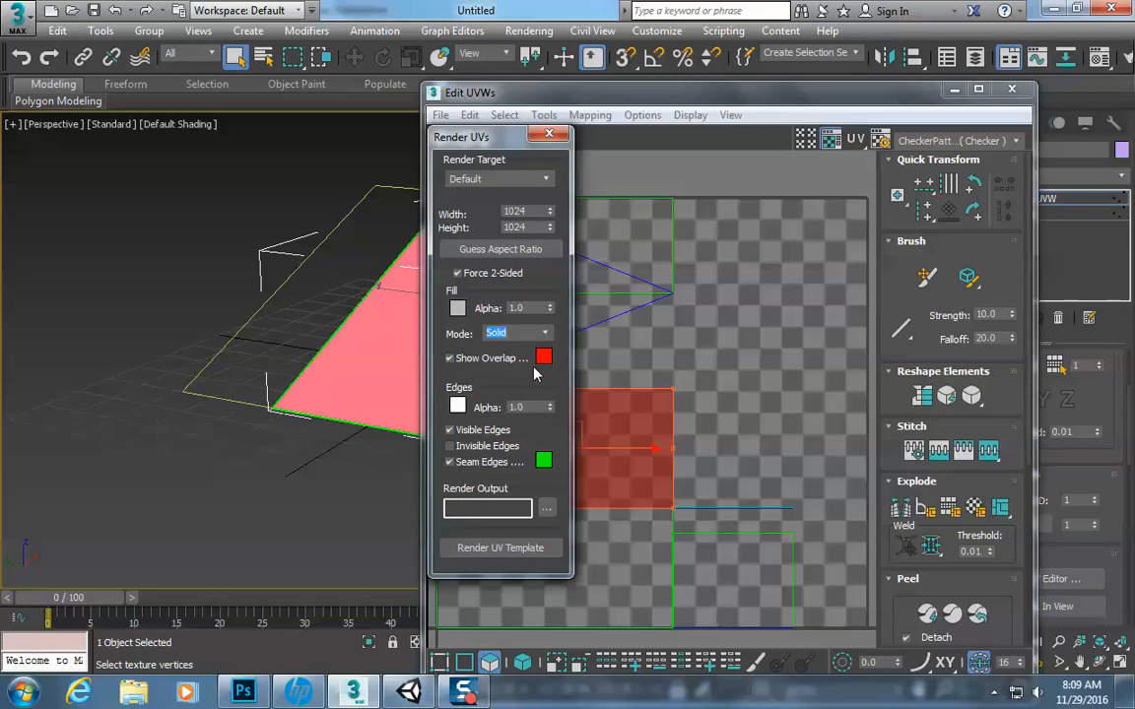
pyautogui.click(502, 554)
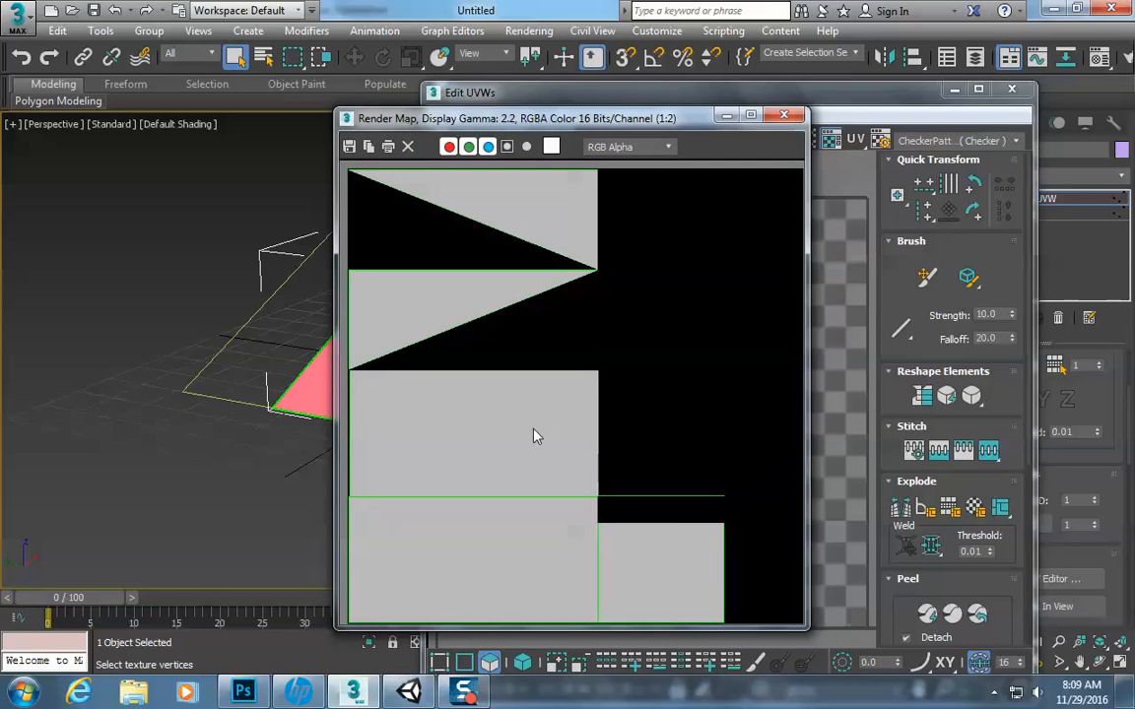
# - Save the rendered UV template as a JPEG named ramp on the U: network drive, accepting the image options
pyautogui.click(349, 145)
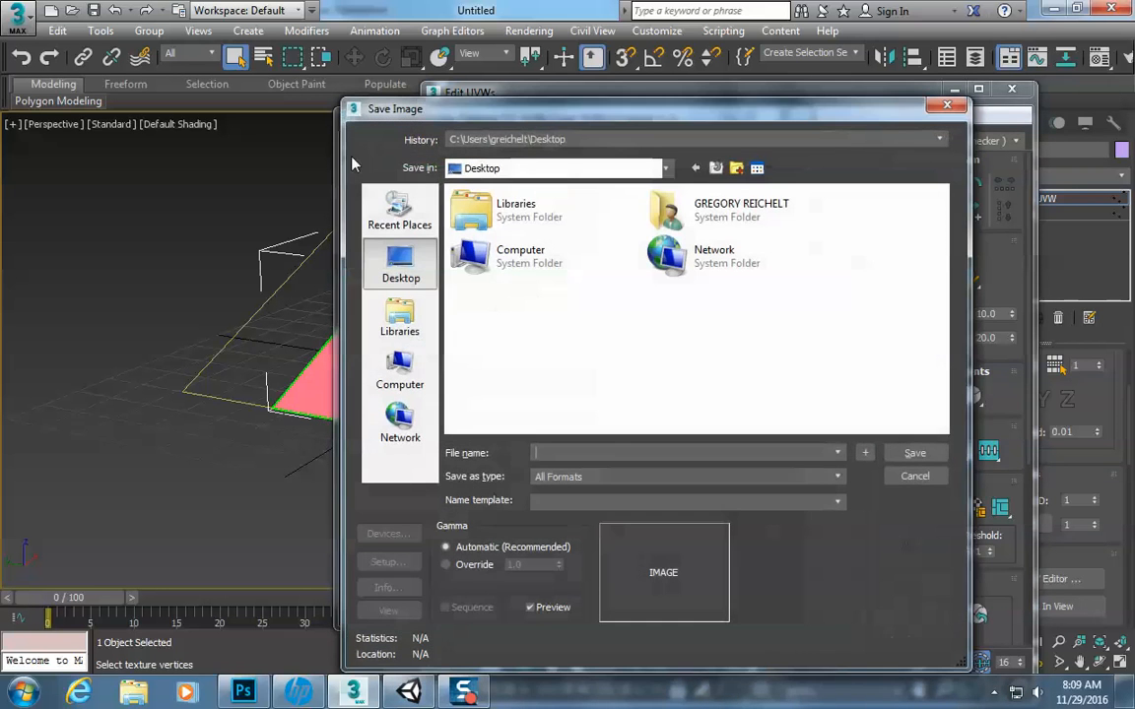
pyautogui.doubleClick(481, 254)
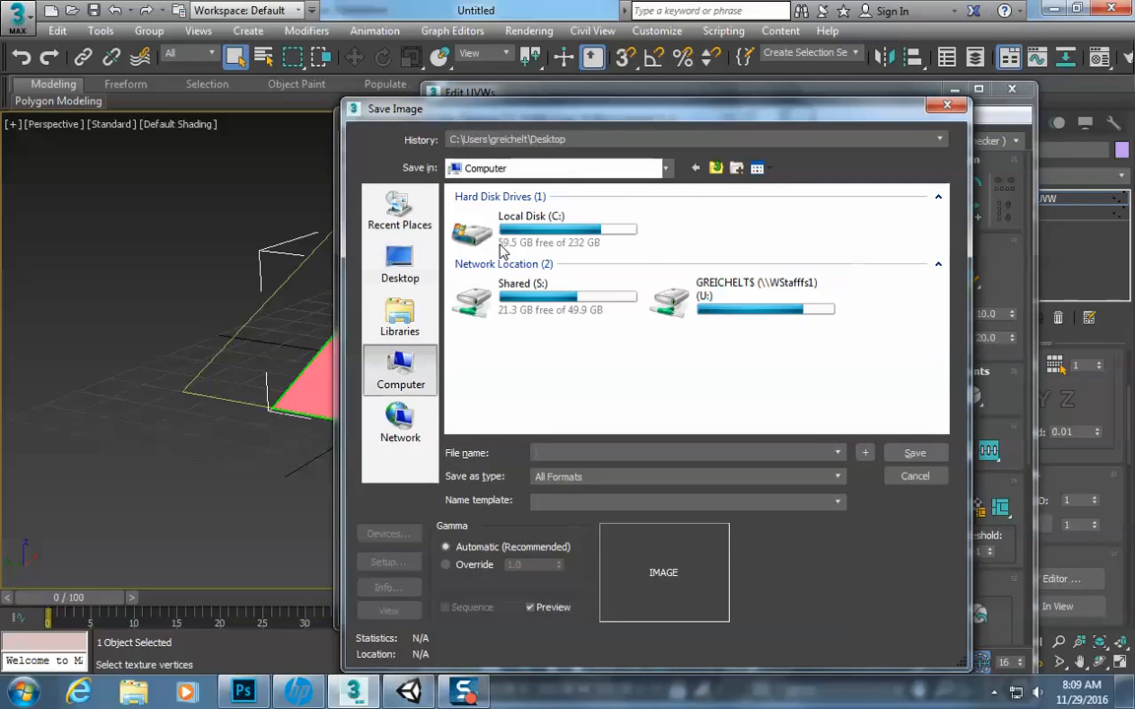
pyautogui.doubleClick(676, 295)
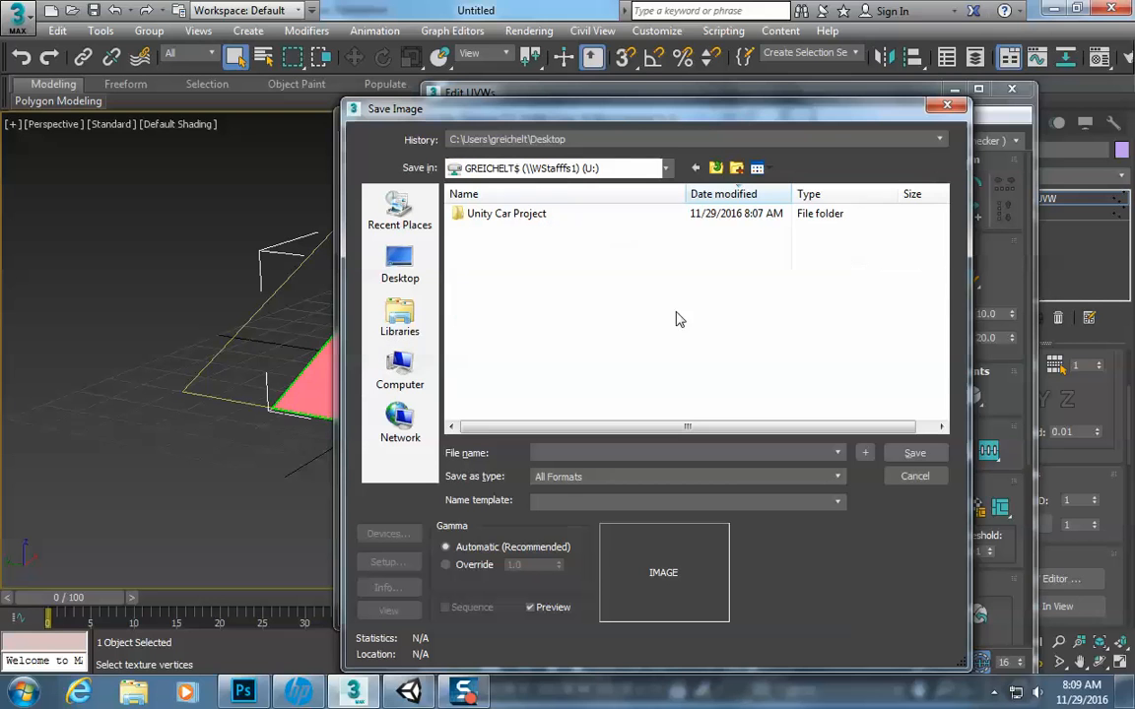
pyautogui.click(570, 452)
pyautogui.write('ramp')
pyautogui.click(561, 475)
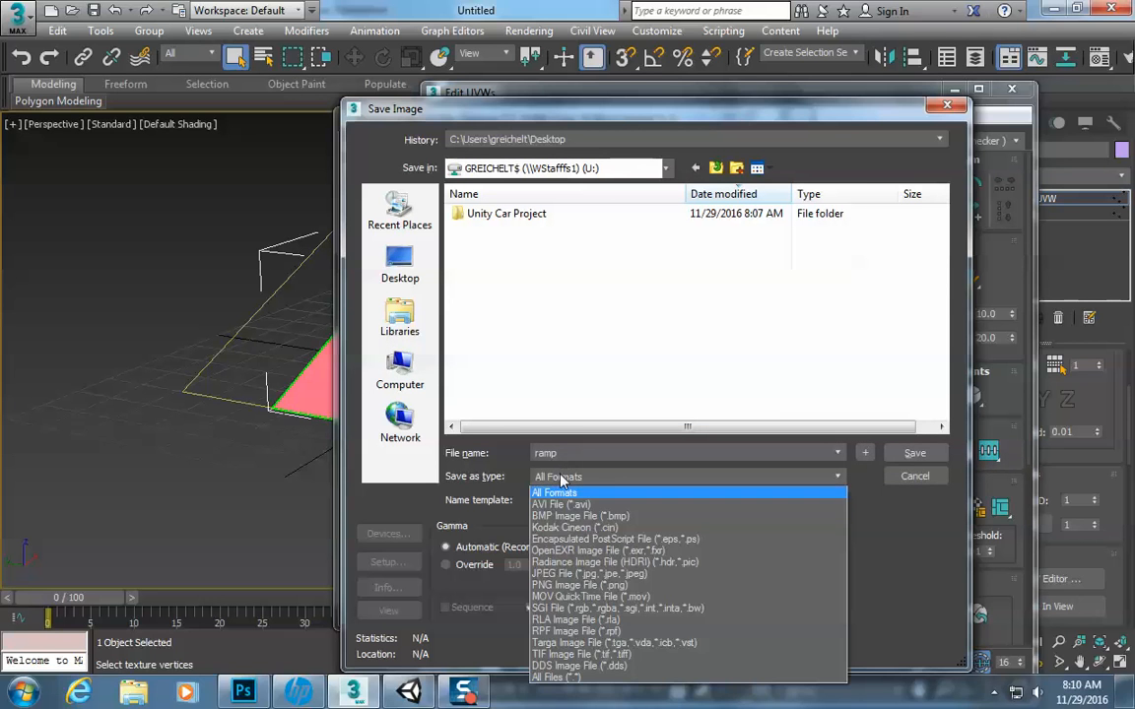
pyautogui.click(658, 574)
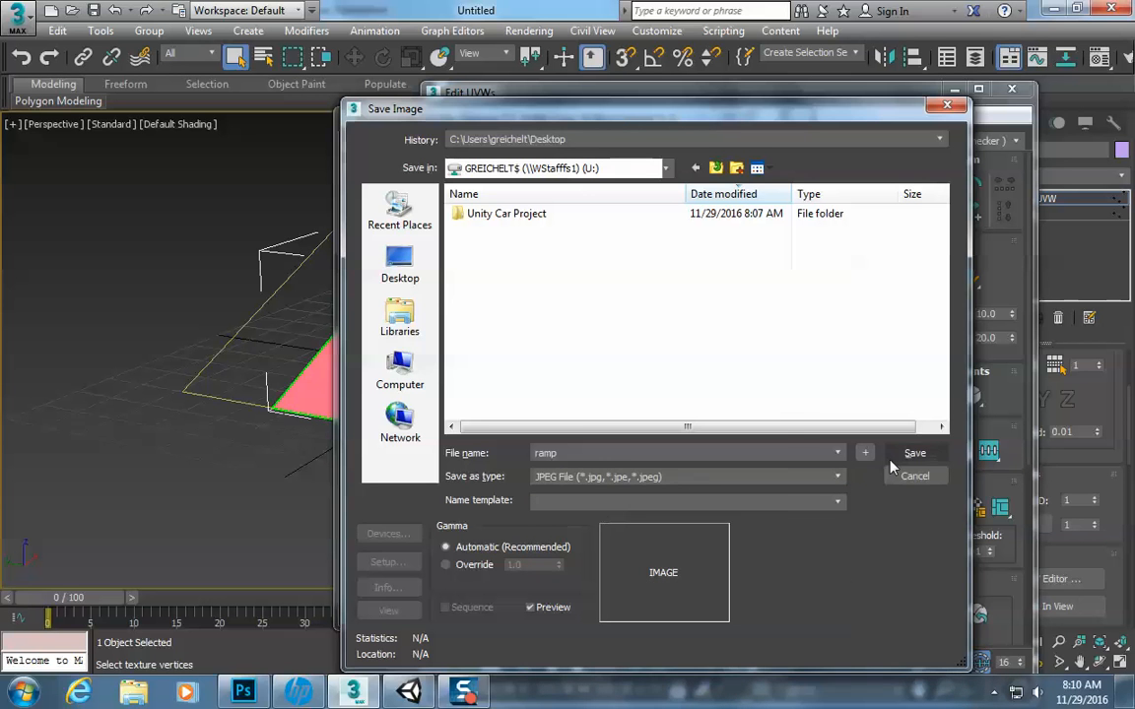
pyautogui.click(908, 454)
pyautogui.click(630, 490)
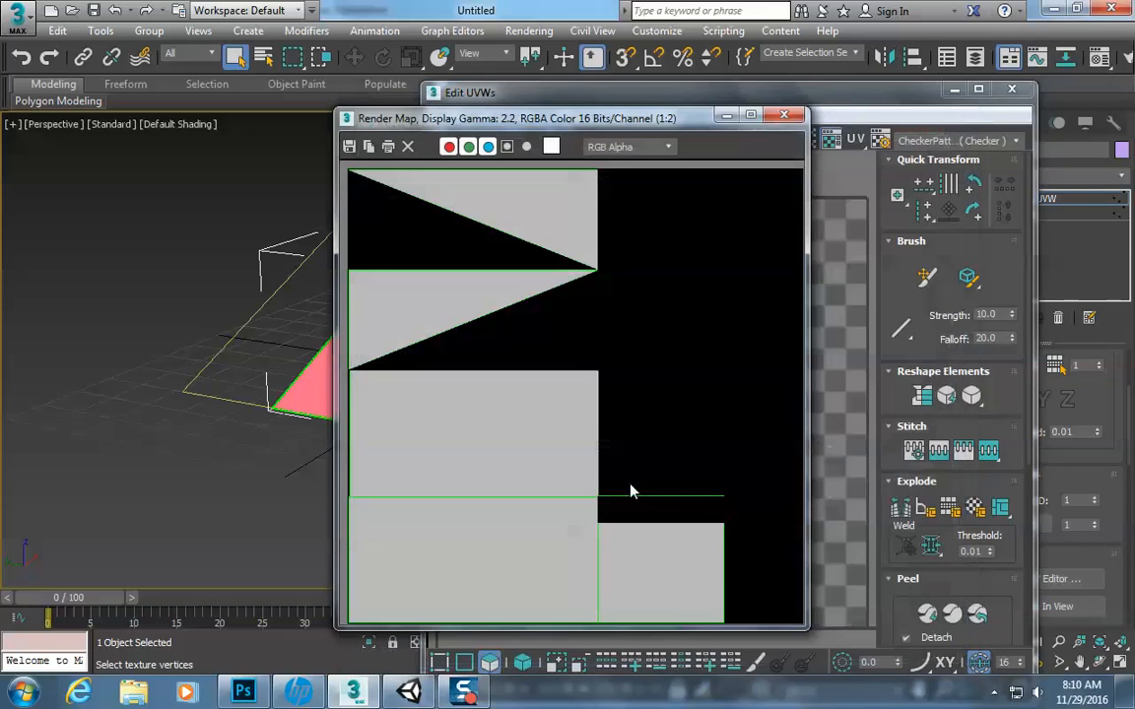
# - Close the rendered map and the UV editor, and deselect the ramp's faces
pyautogui.click(783, 115)
pyautogui.click(1011, 89)
pyautogui.click(224, 278)
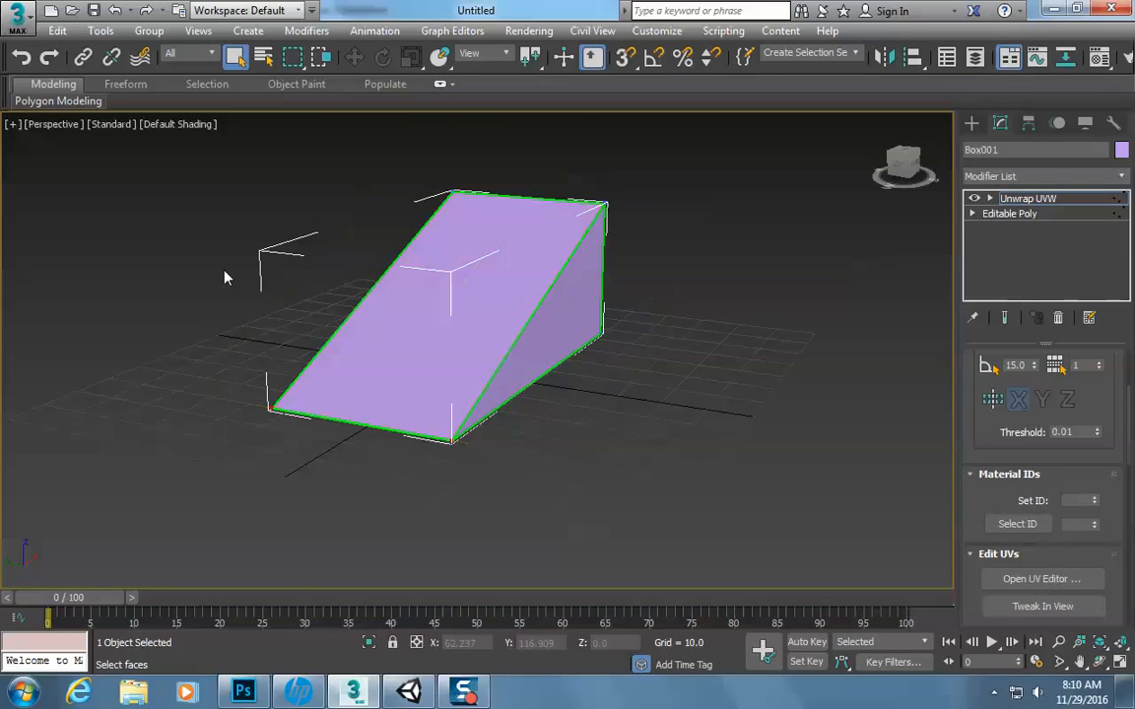
# - Open the Material Editor in Compact mode
pyautogui.press('m')
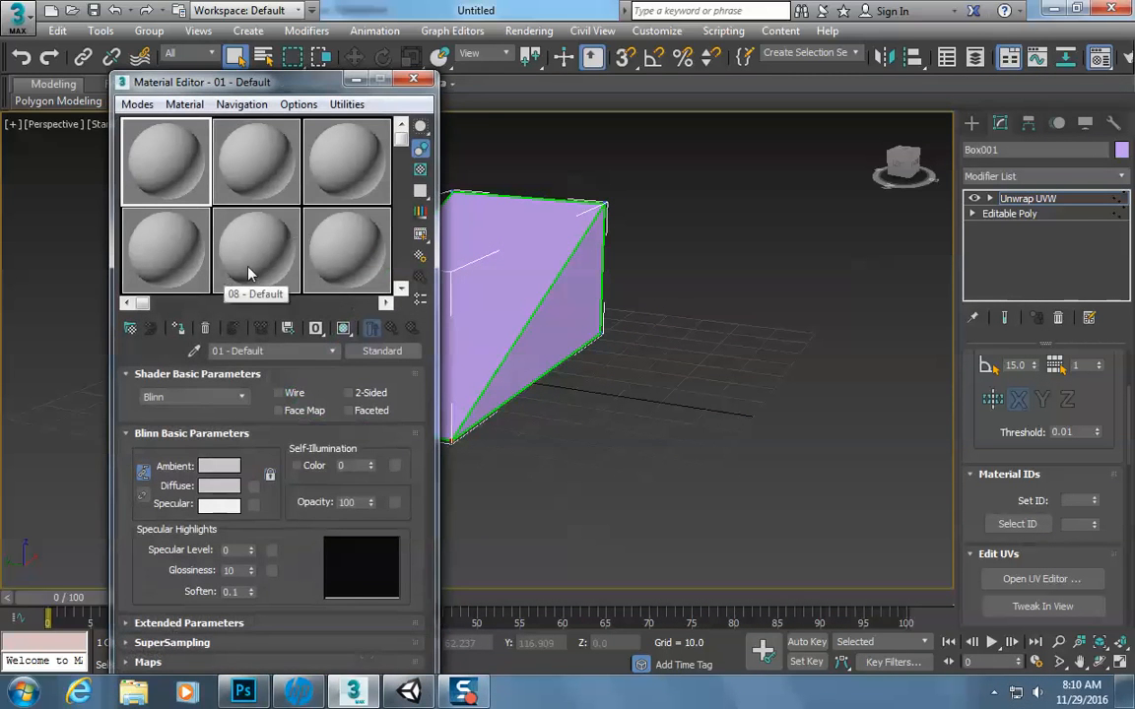
pyautogui.click(138, 105)
pyautogui.click(143, 132)
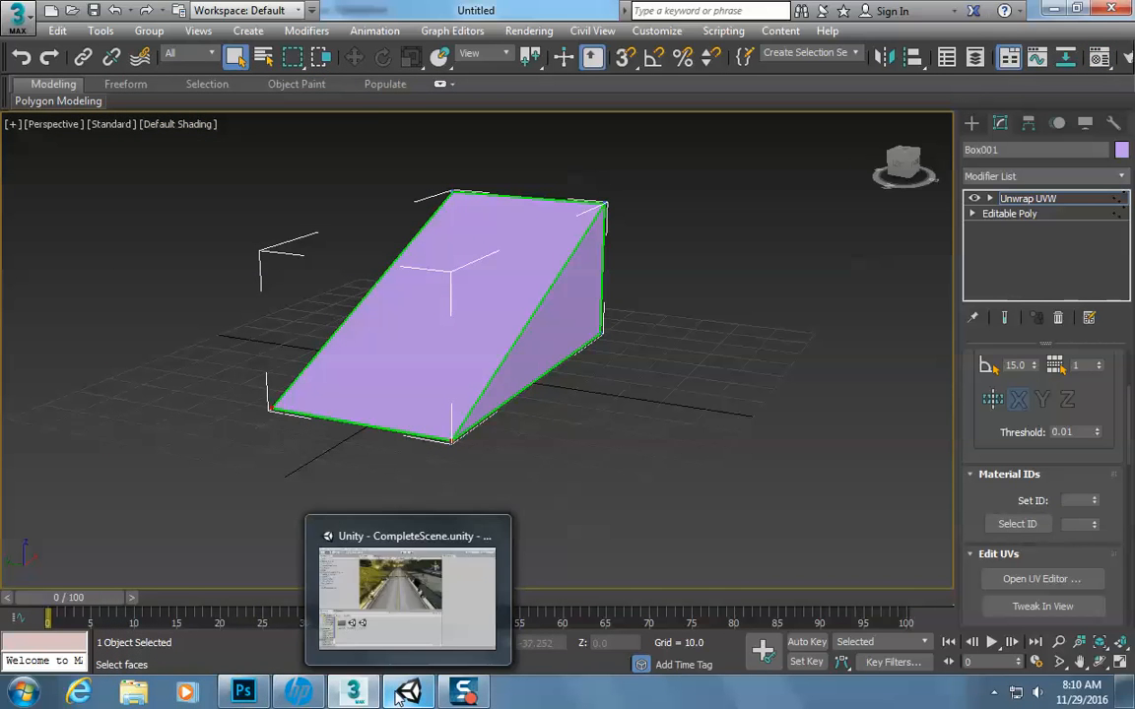
# - Switch the Material Editor to Slate mode and back to Compact mode
pyautogui.click(138, 104)
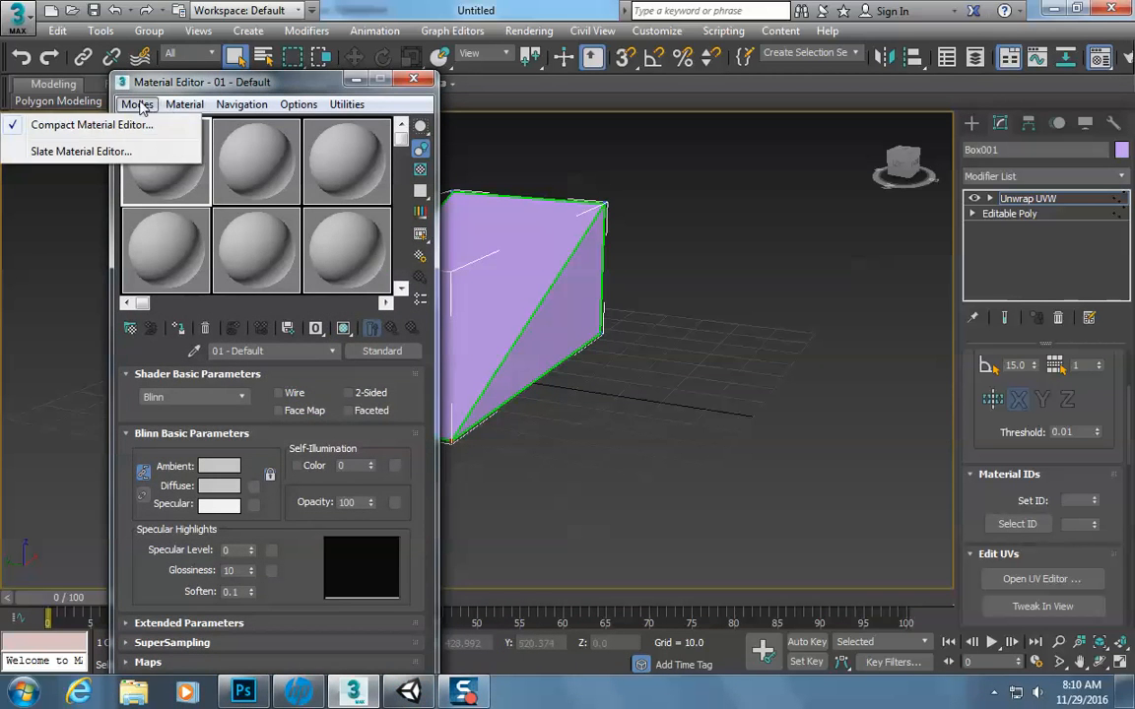
pyautogui.click(123, 155)
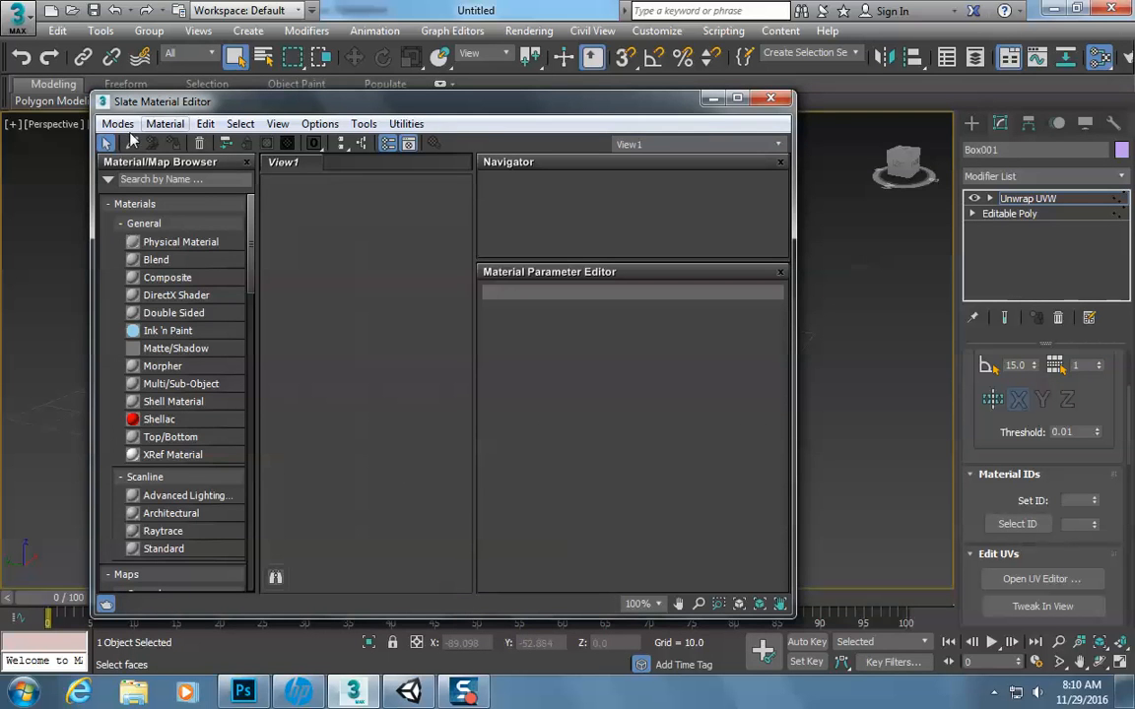
pyautogui.click(117, 124)
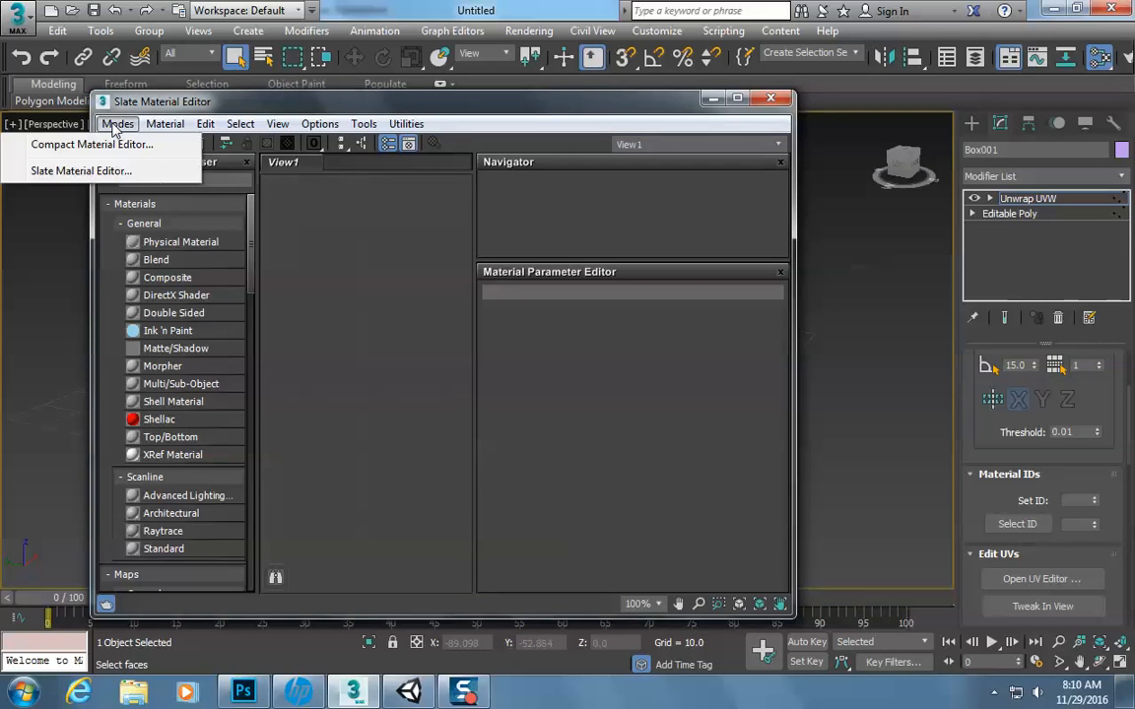
pyautogui.click(113, 149)
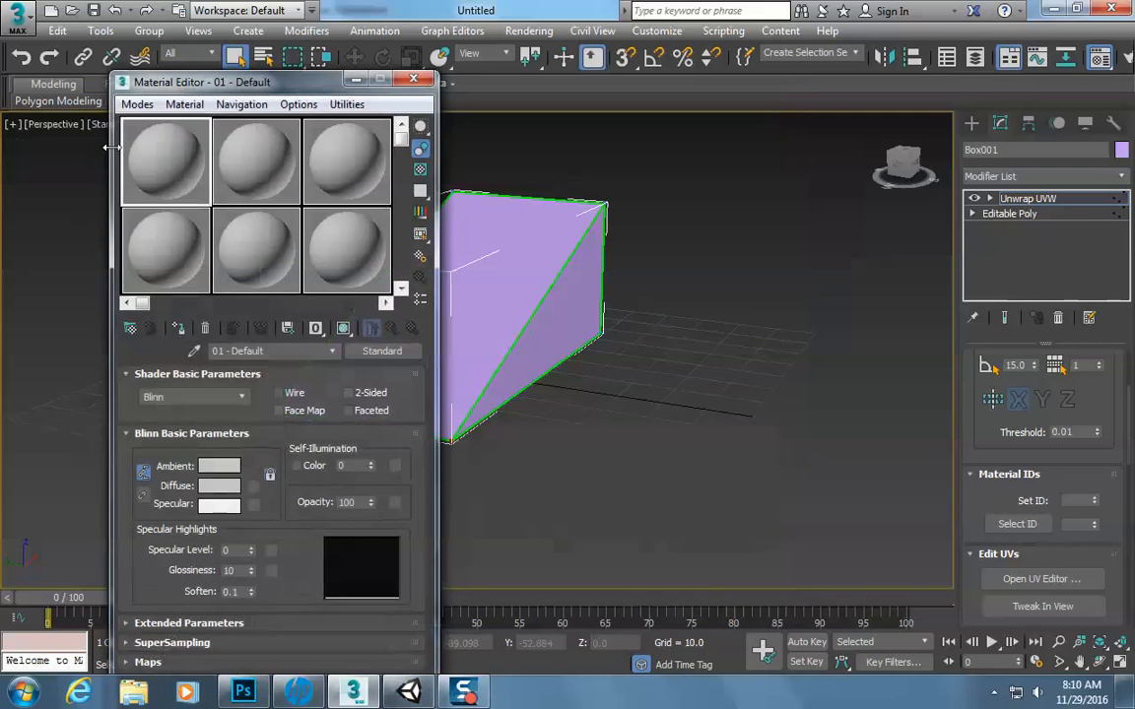
# - Load ramp.jpg from the U: network drive as a Bitmap map for the first material's diffuse color
pyautogui.click(254, 487)
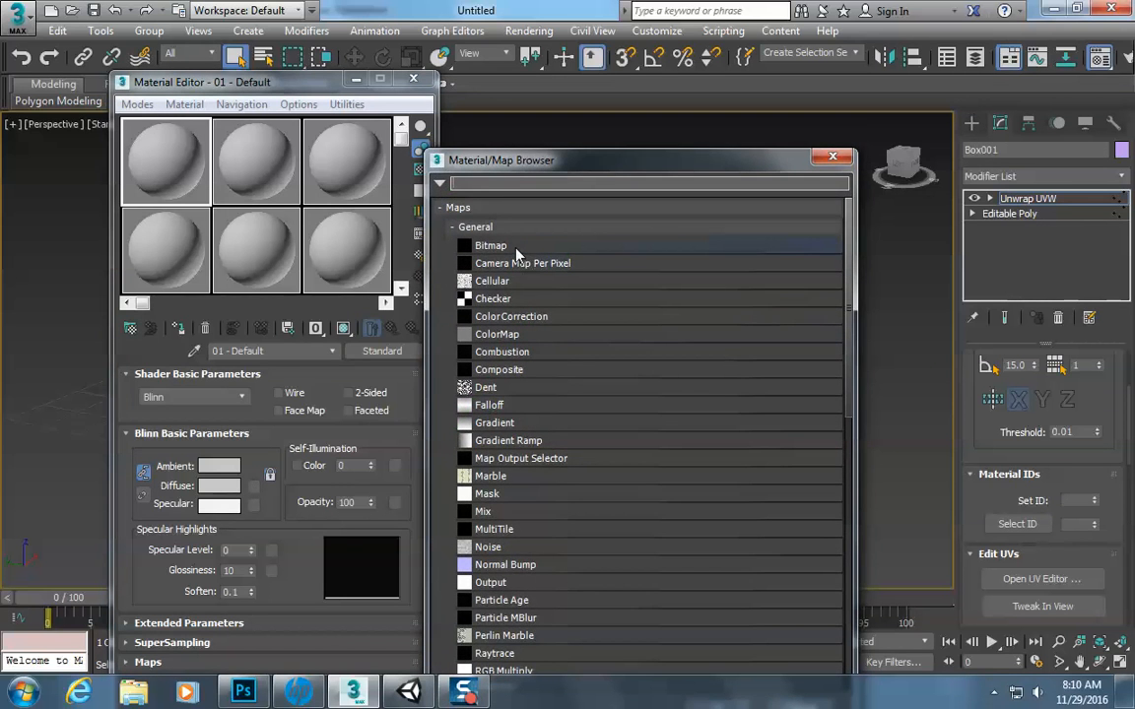
pyautogui.doubleClick(515, 249)
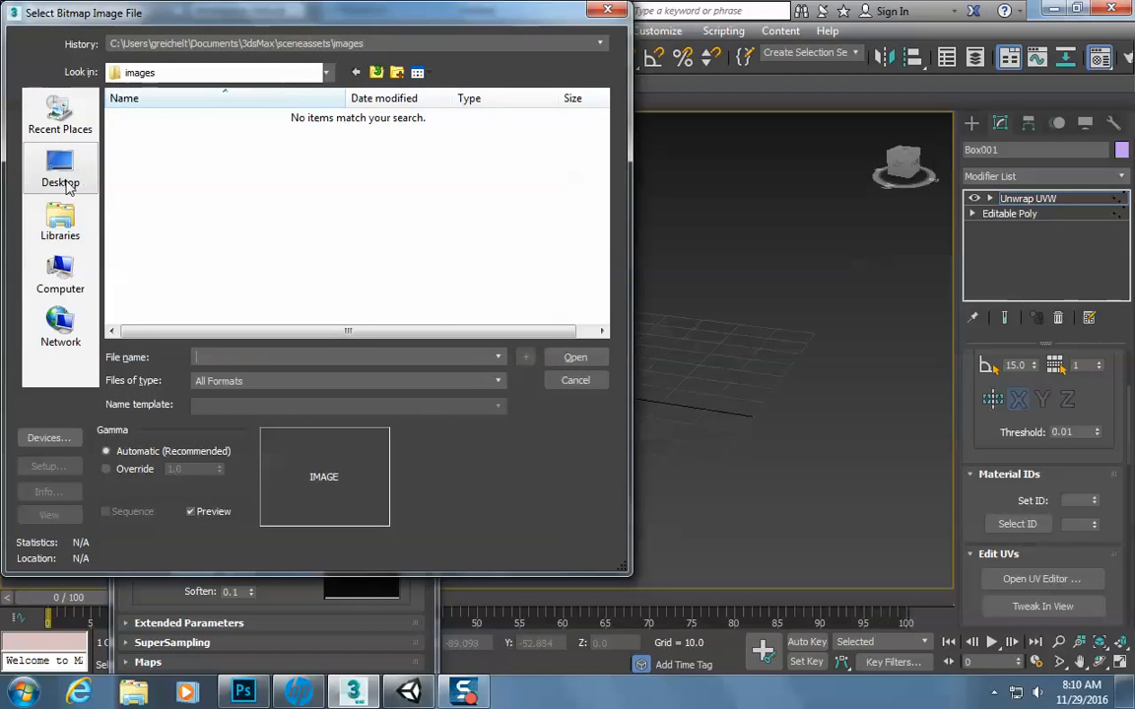
pyautogui.click(299, 72)
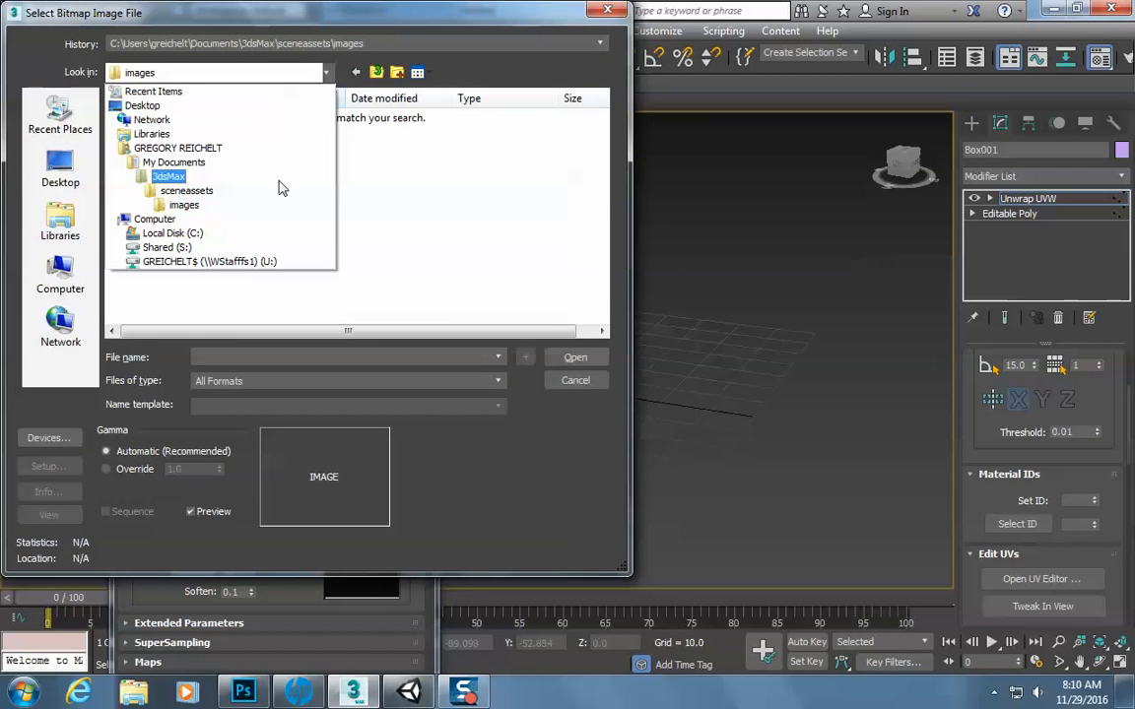
pyautogui.click(245, 262)
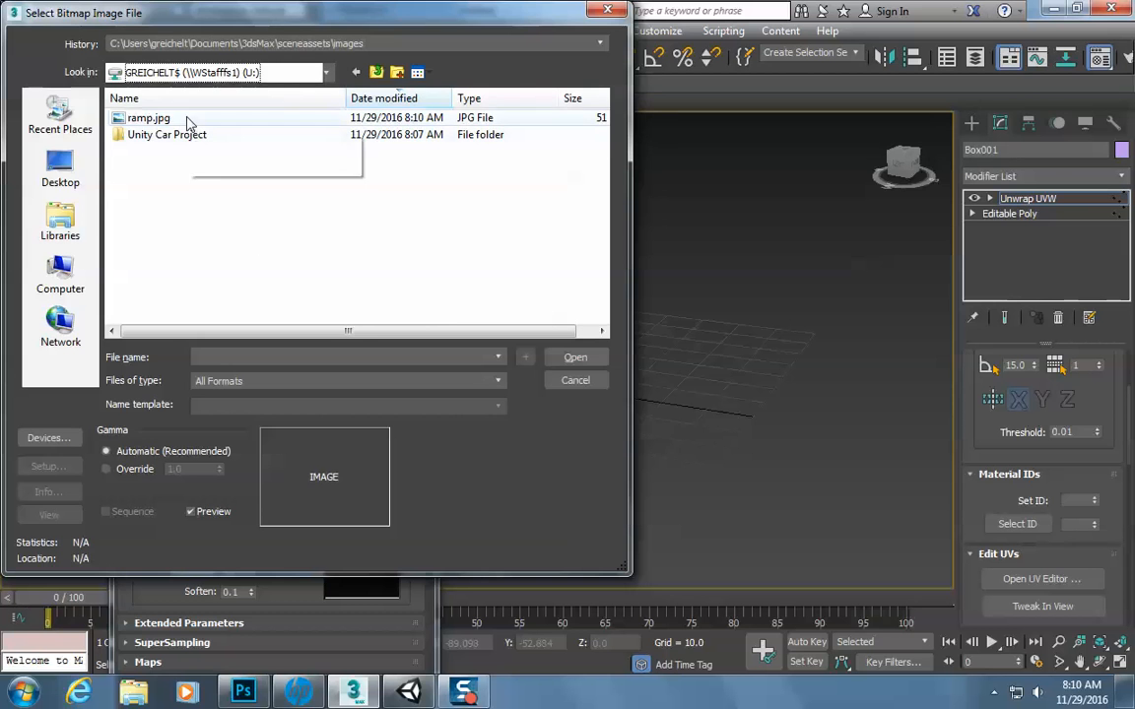
pyautogui.click(148, 118)
pyautogui.click(577, 359)
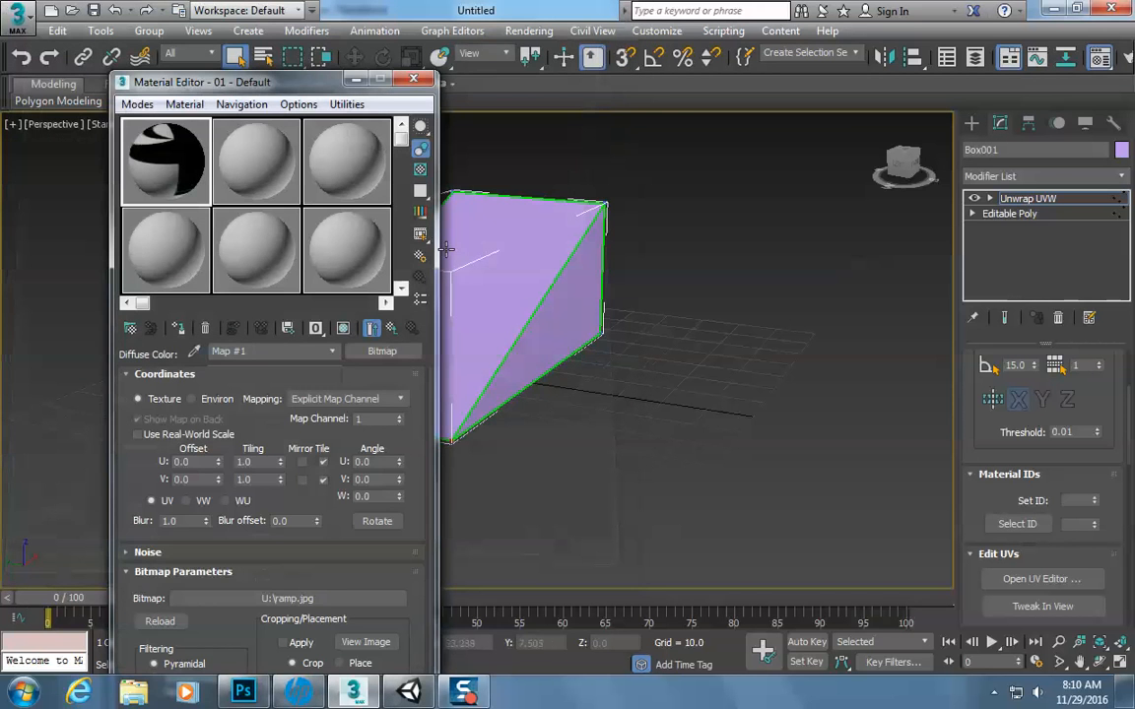
# - Assign the first material to the ramp, turn on its display in the viewport, and close the Material Editor
pyautogui.moveTo(254, 83); pyautogui.dragTo(804, 155)
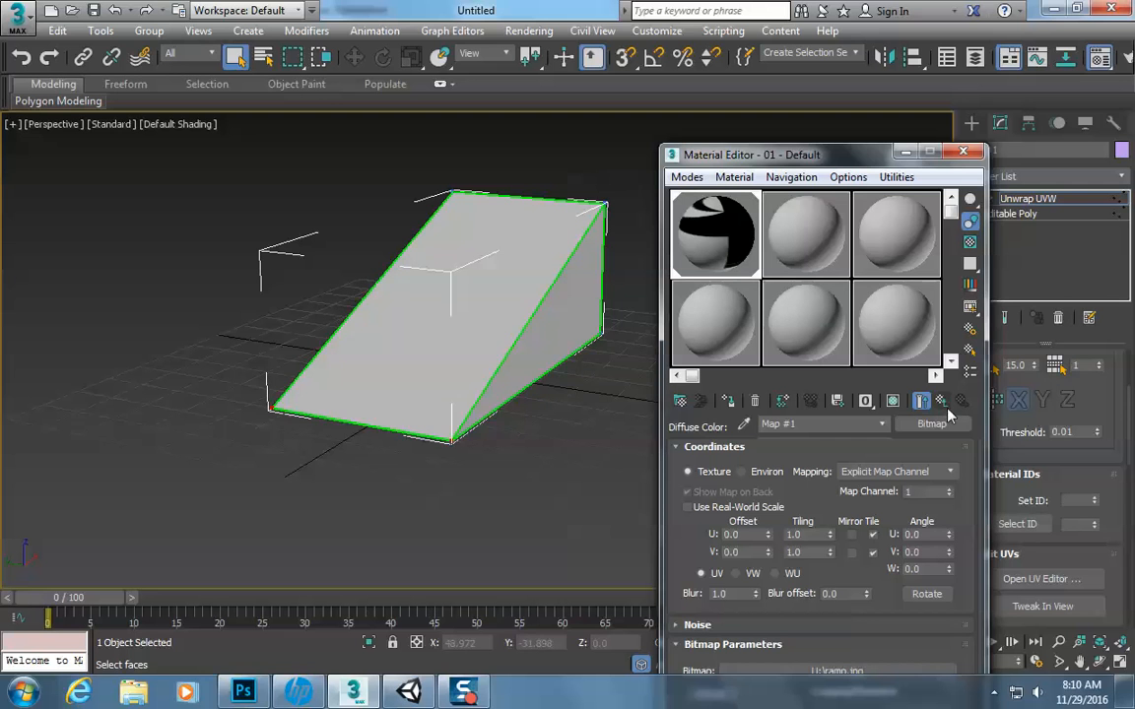
pyautogui.click(893, 401)
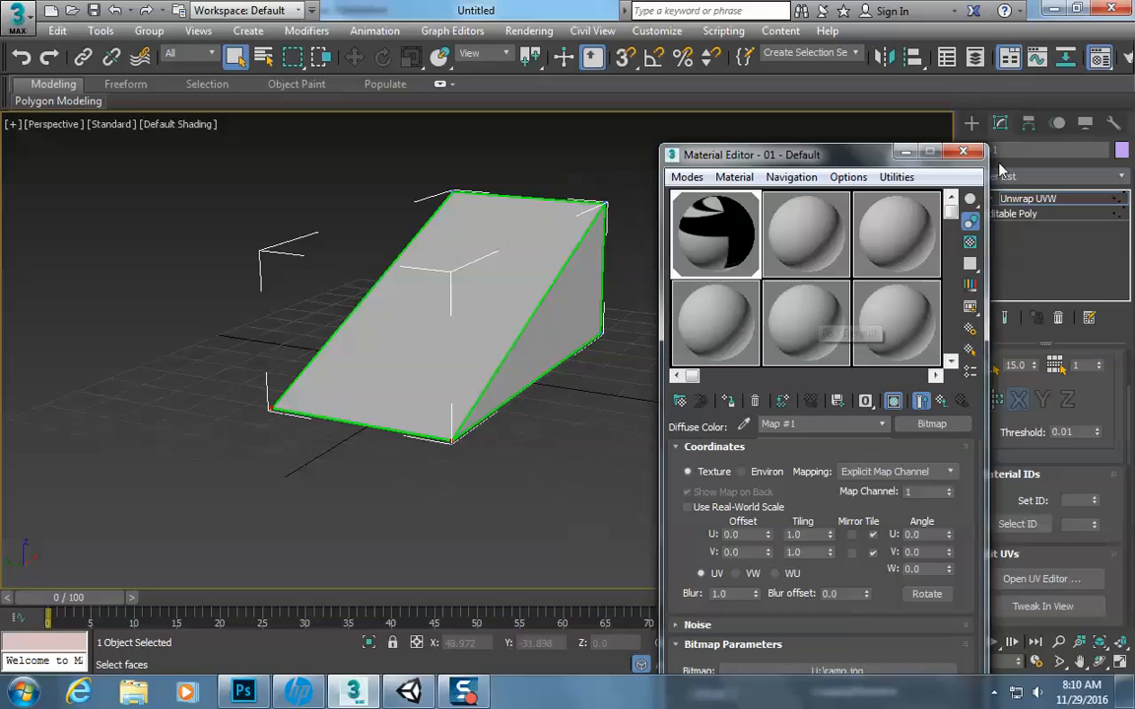
pyautogui.click(966, 153)
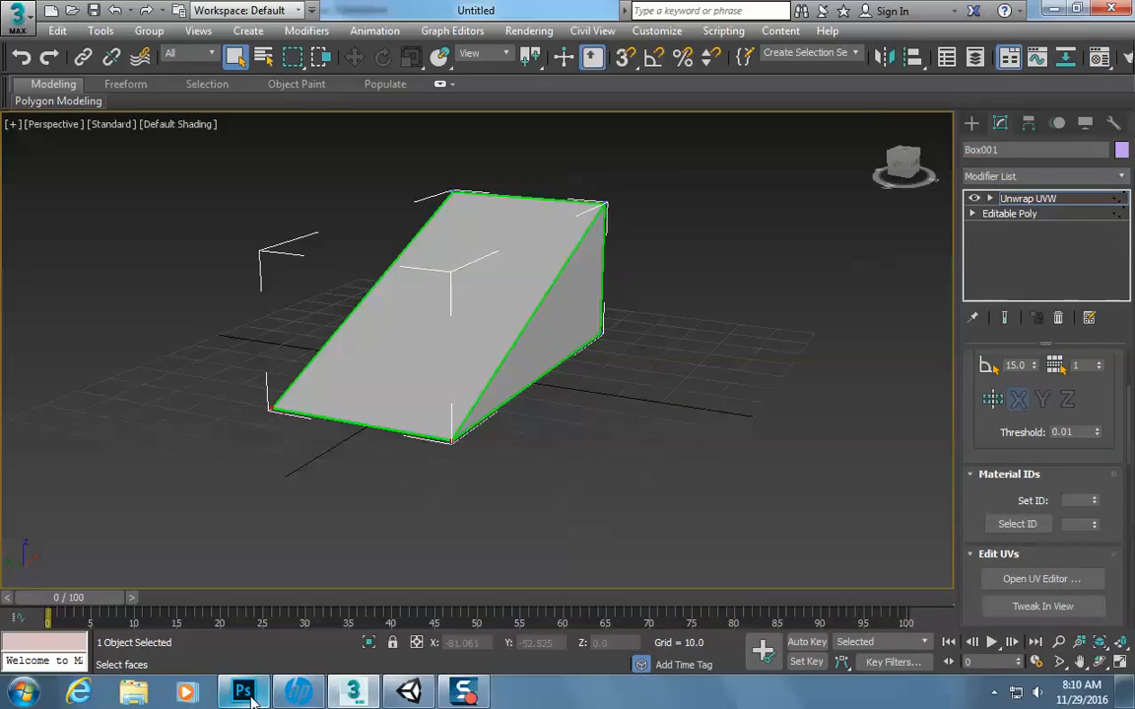
# - Switch to Photoshop and open ramp.jpg from the U: network drive
pyautogui.click(243, 692)
pyautogui.click(54, 15)
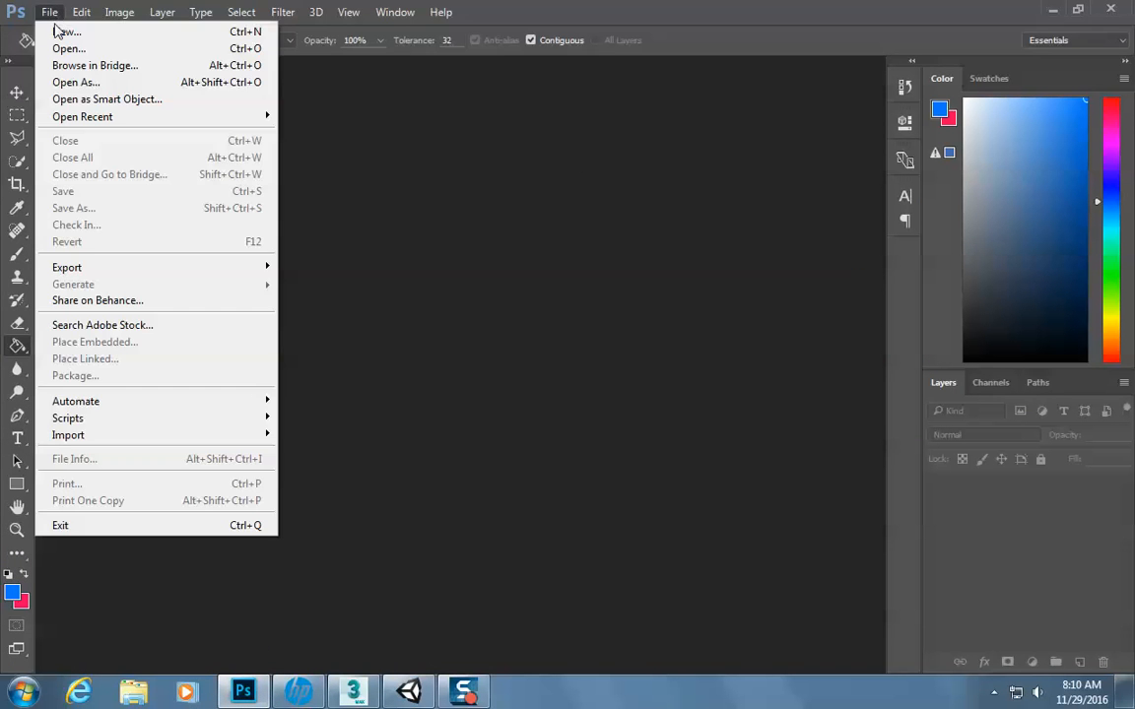
pyautogui.click(53, 41)
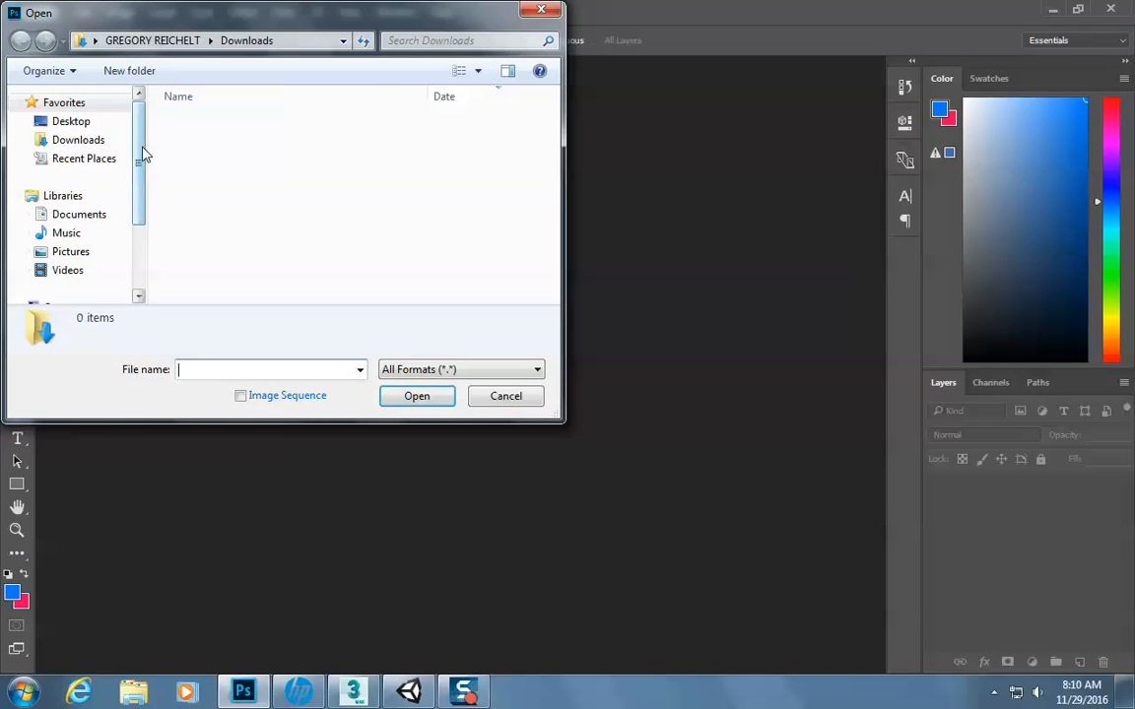
pyautogui.moveTo(138, 201); pyautogui.dragTo(132, 257)
pyautogui.click(111, 277)
pyautogui.click(208, 122)
pyautogui.click(425, 396)
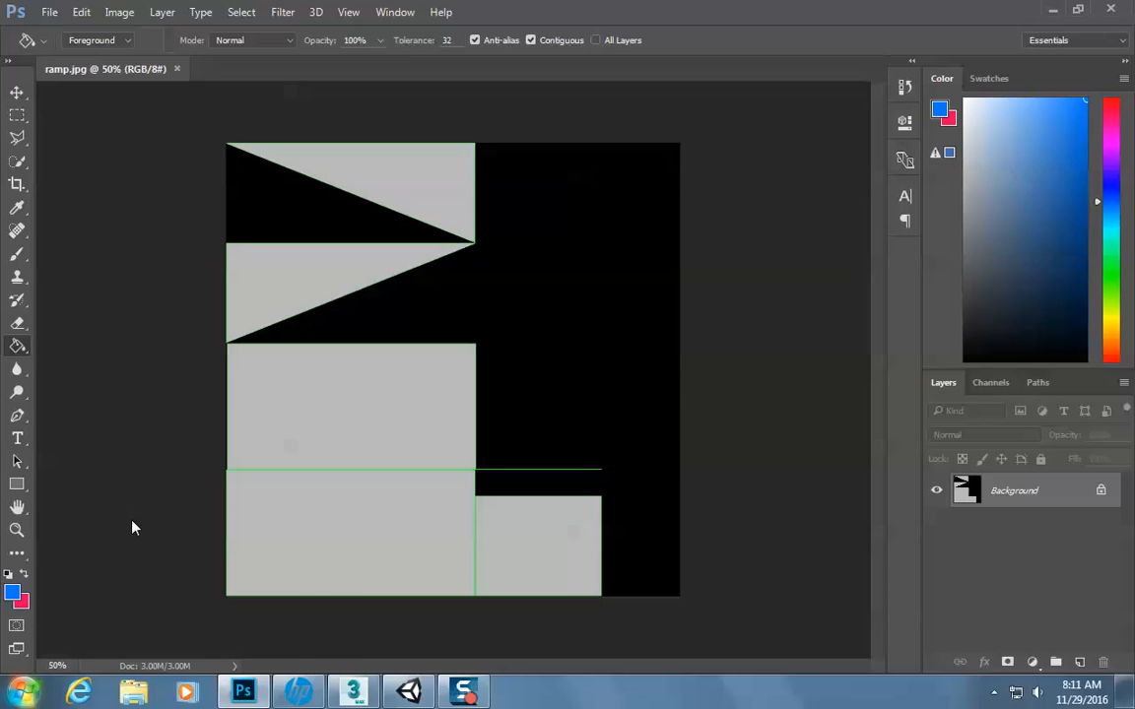
# - Open Google Chrome and run a Google image search for "road"
pyautogui.press('super')
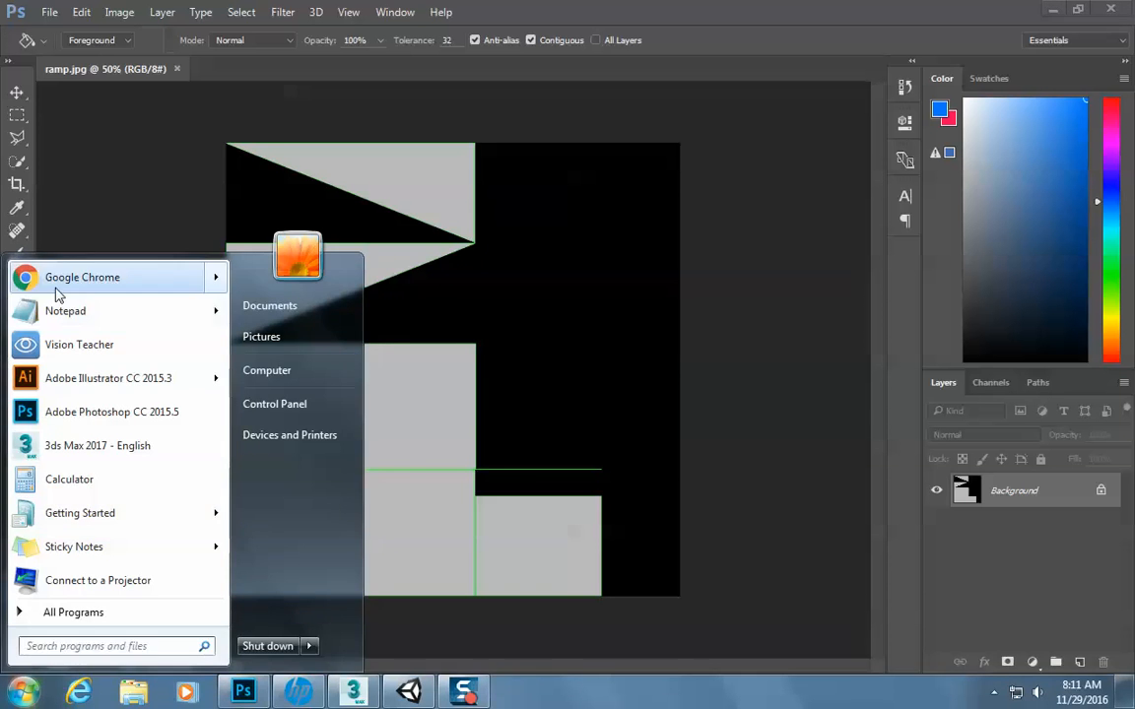
pyautogui.click(56, 291)
pyautogui.write('road')
pyautogui.press('Return')
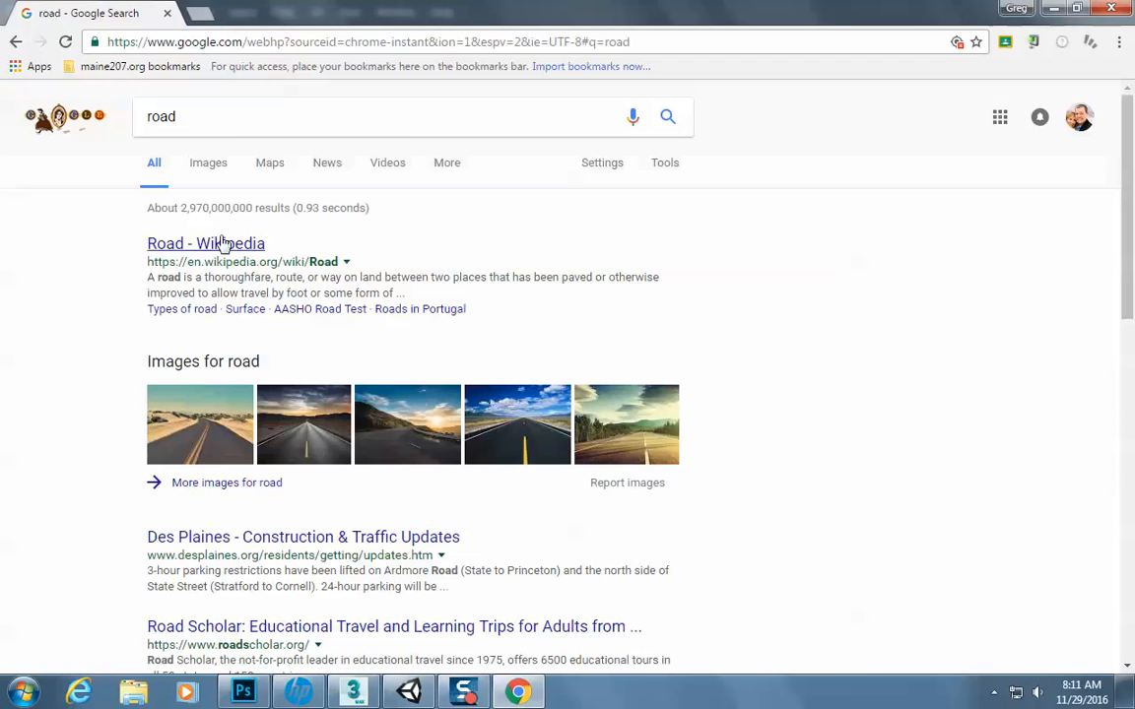
pyautogui.click(219, 168)
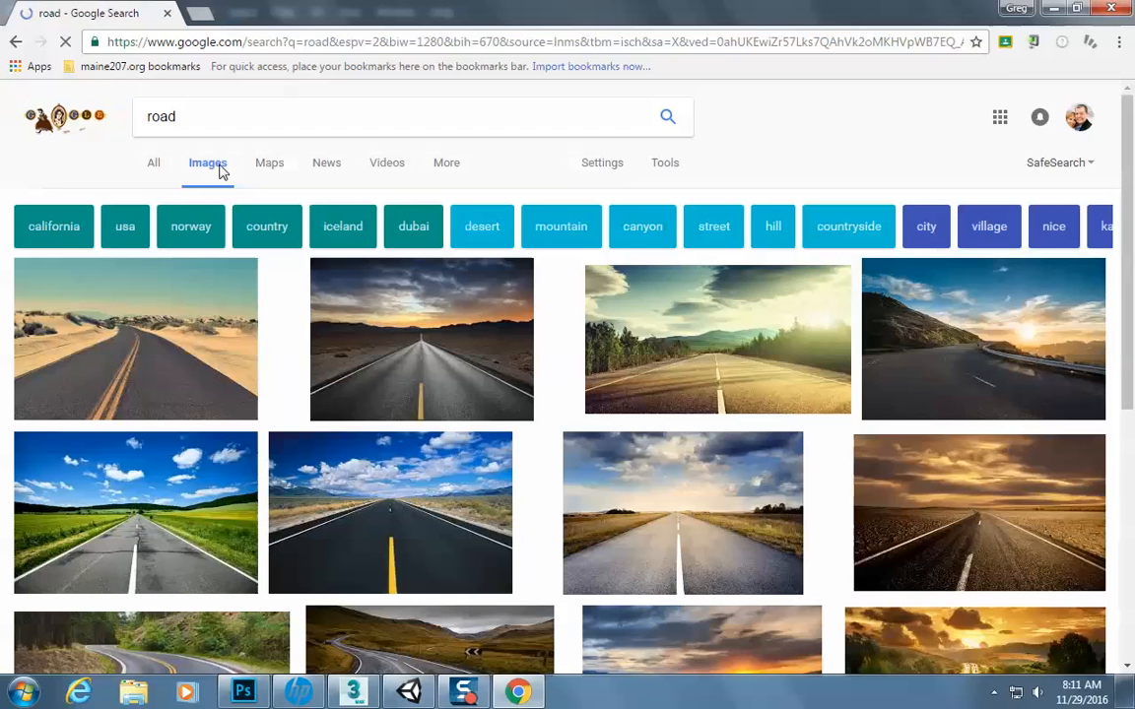
# - Browse the road image results for a picture suitable as the ramp's surface texture
pyautogui.scroll(-7, 500, 367)
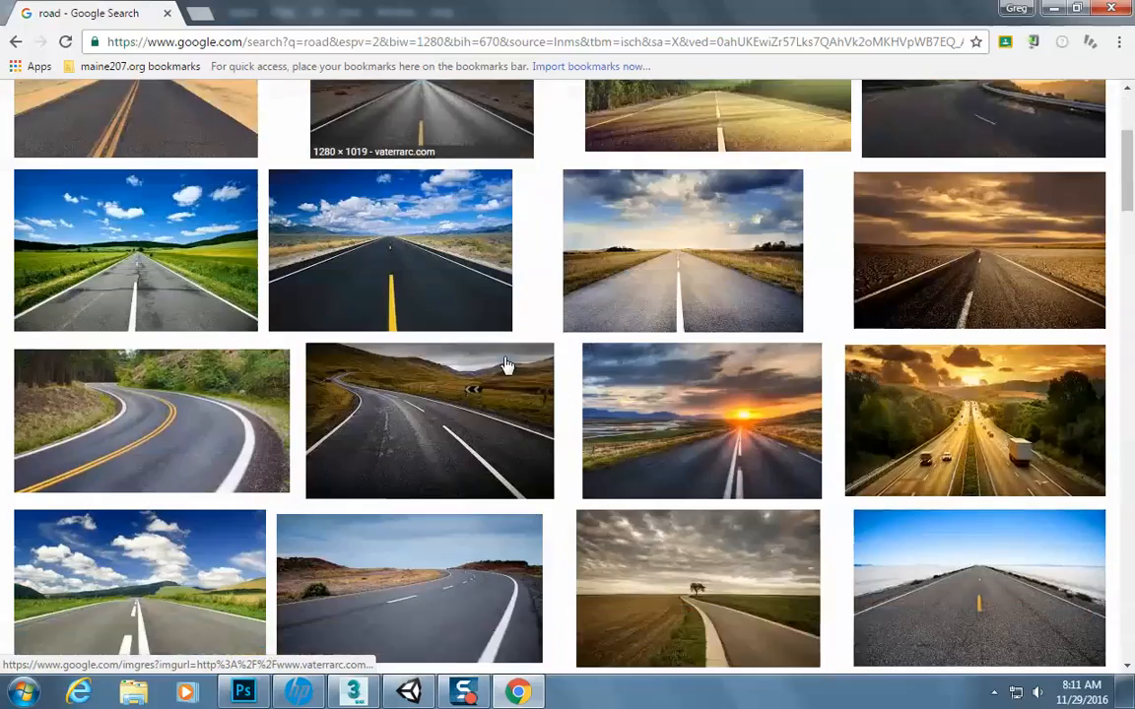
pyautogui.scroll(-5, 504, 366)
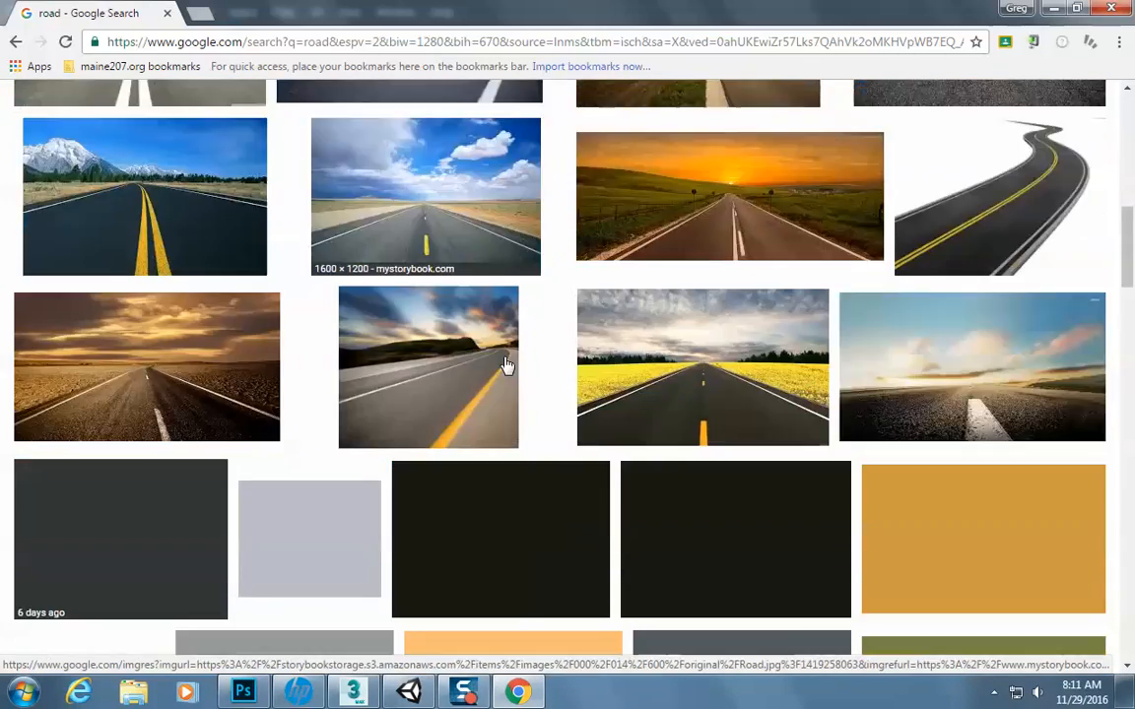
pyautogui.scroll(1, 504, 365)
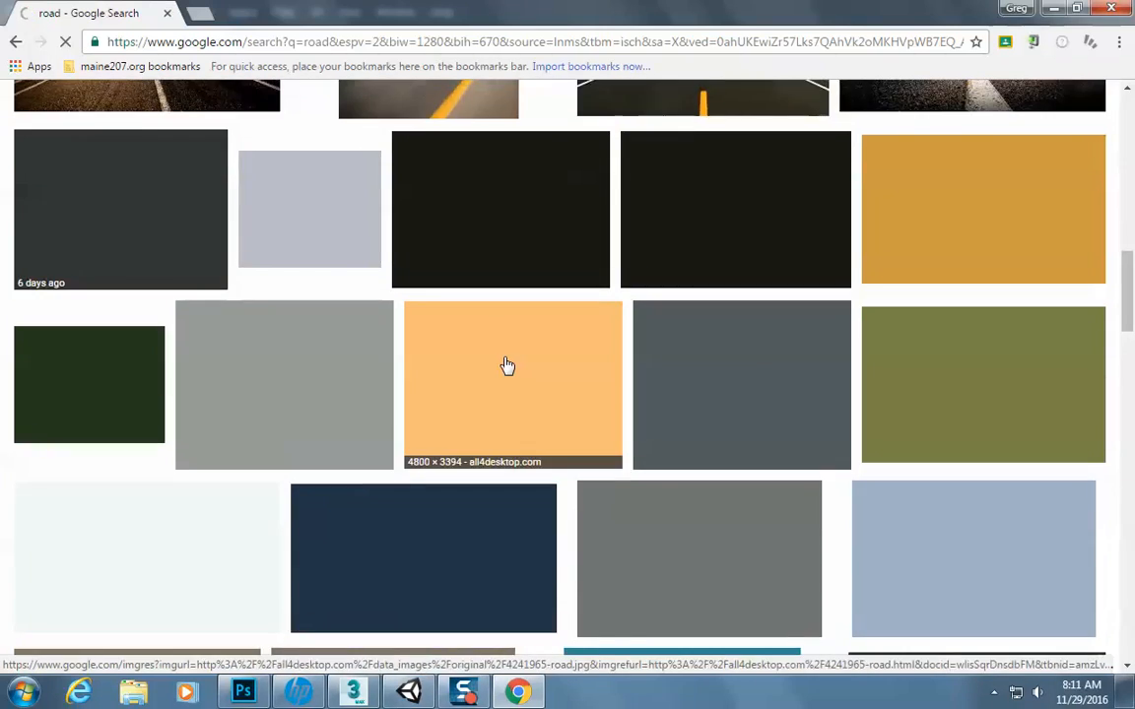
pyautogui.scroll(4, 504, 366)
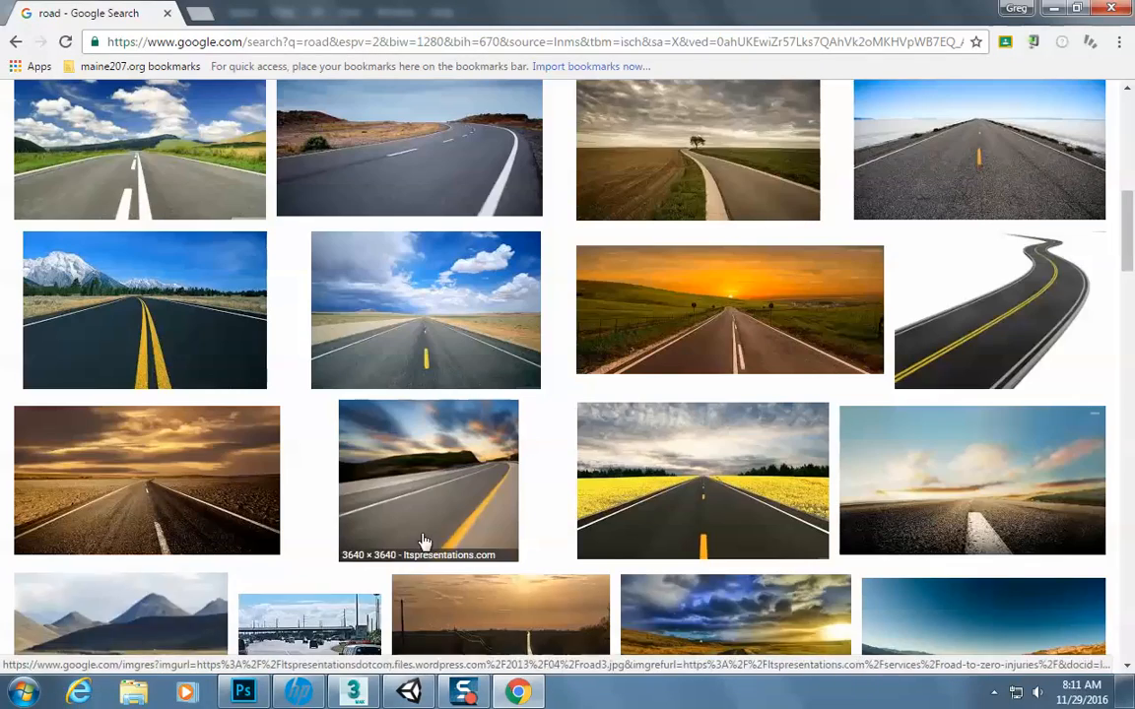
pyautogui.scroll(-2, 443, 566)
pyautogui.scroll(-5, 424, 542)
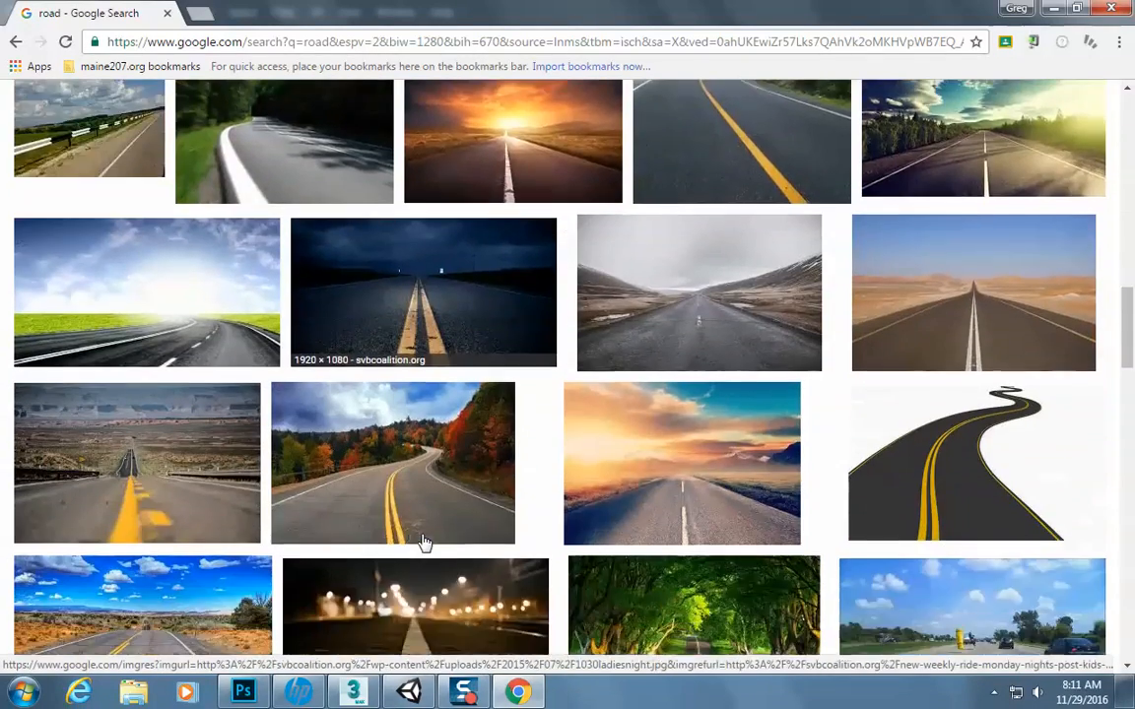
pyautogui.scroll(-3, 424, 542)
pyautogui.scroll(-3, 423, 541)
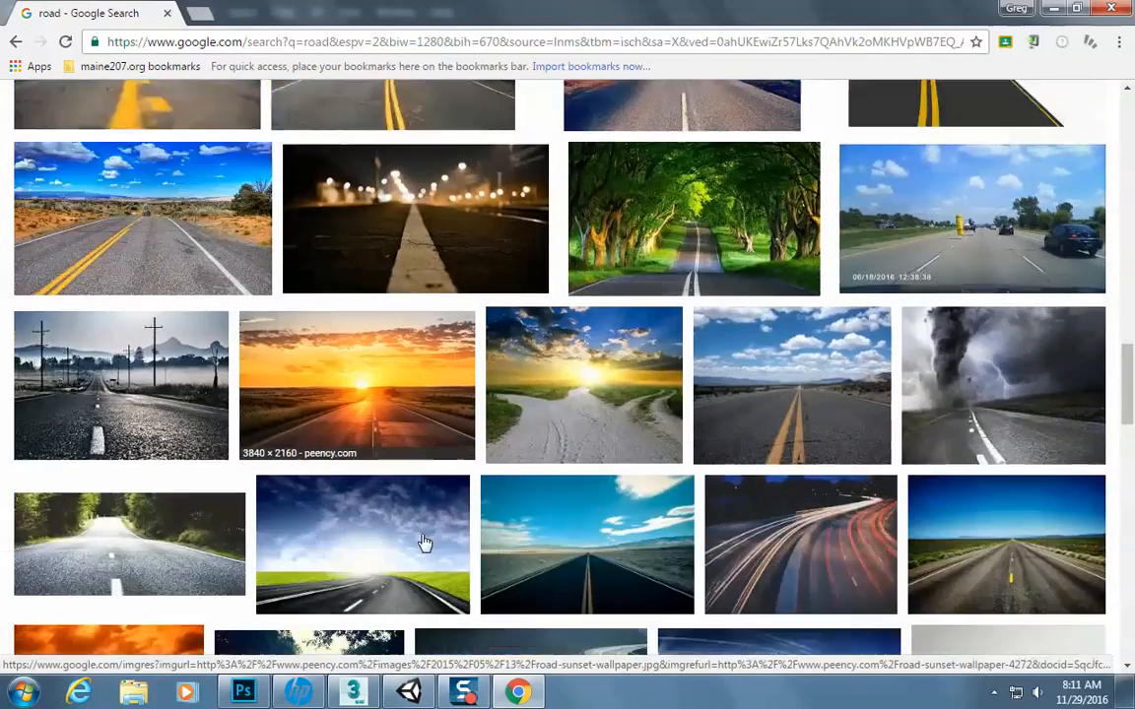
pyautogui.scroll(15, 424, 542)
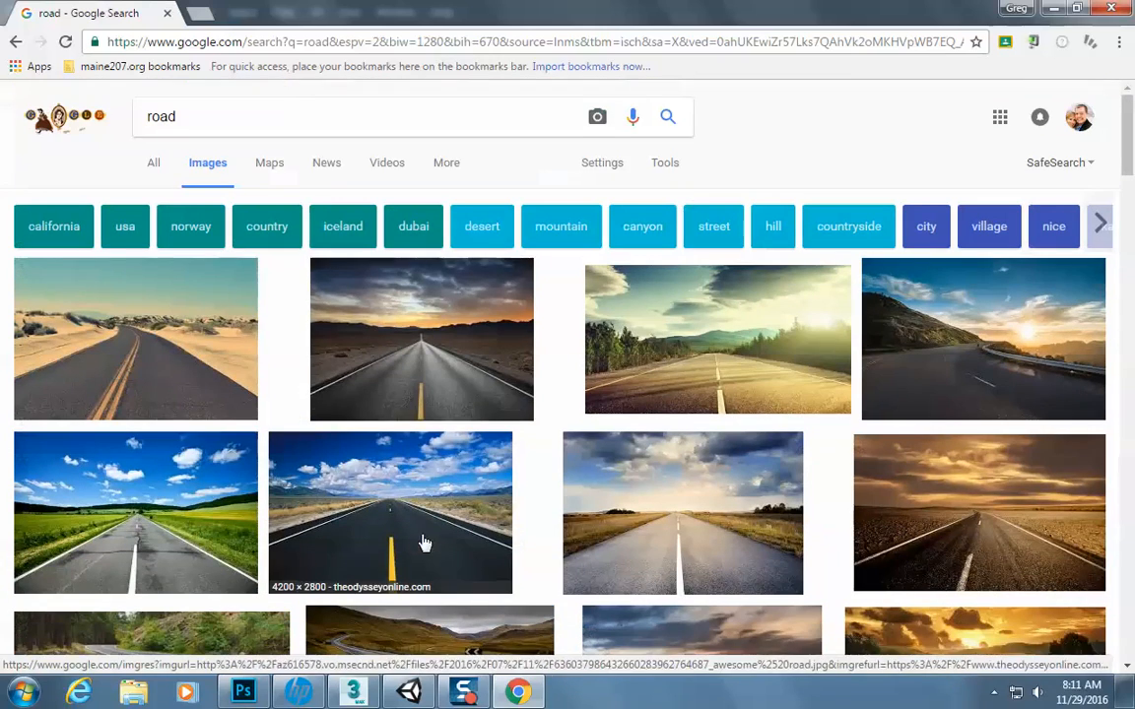
# - Extend the image search to "road uvw"
pyautogui.click(277, 121)
pyautogui.write('u')
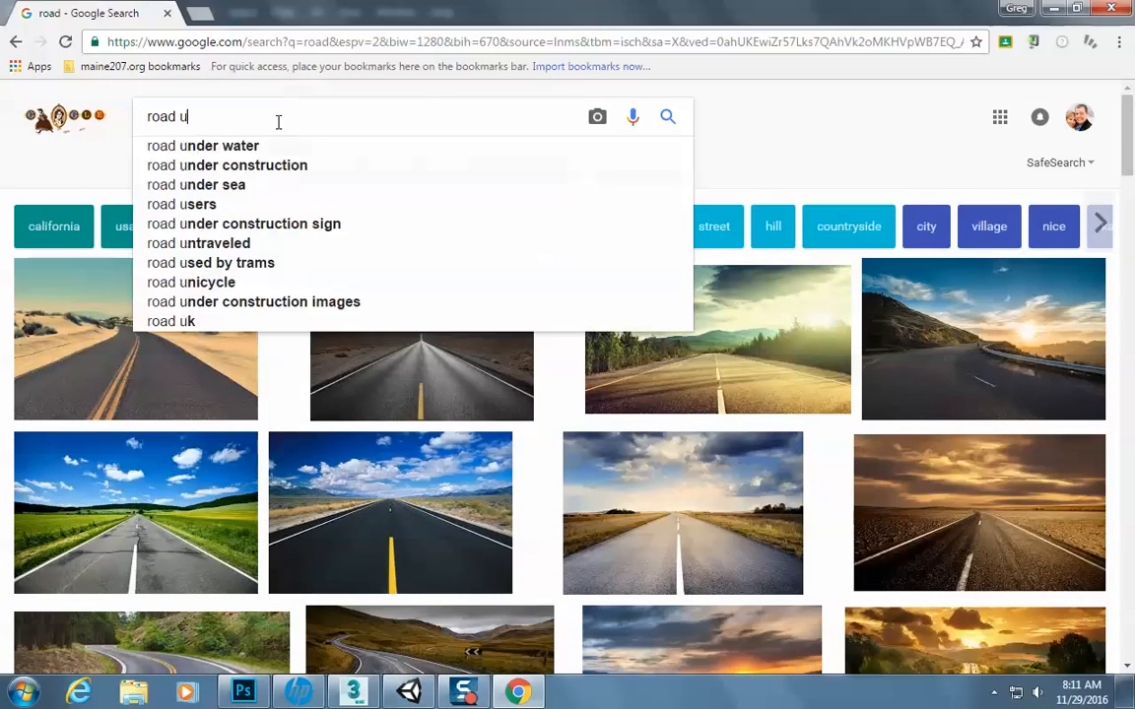
pyautogui.write('vw')
pyautogui.press('Return')
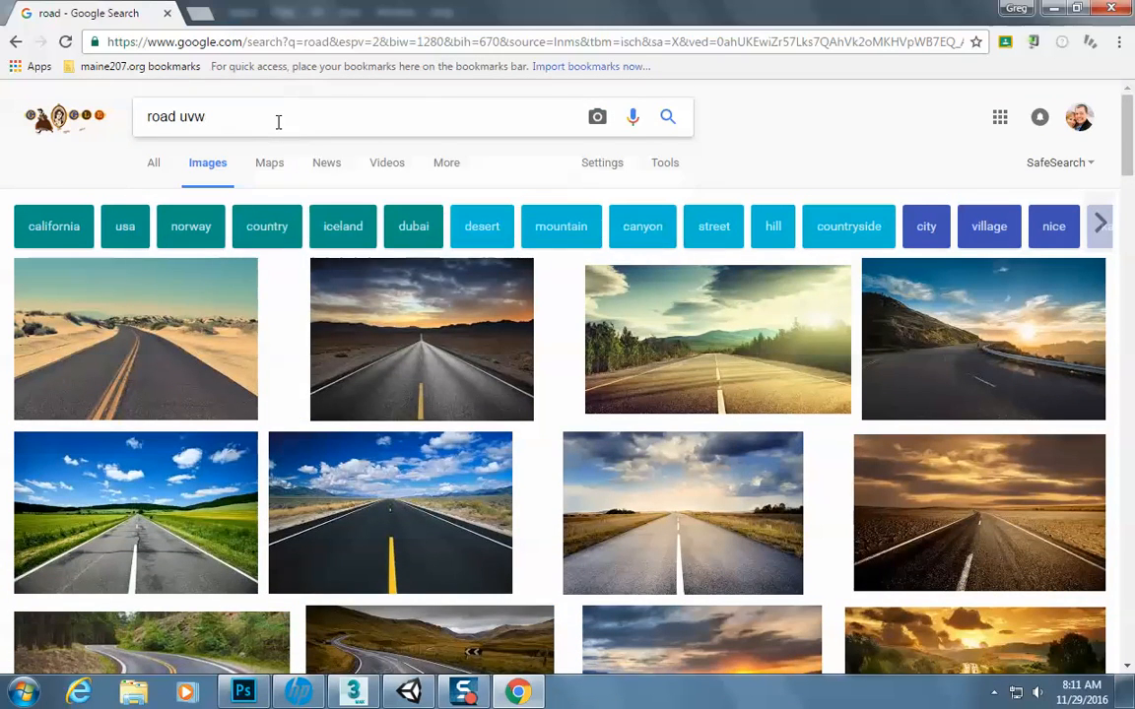
# - Replace "uvw" in the image search so that it looks for "road texture"
pyautogui.click(236, 114)
pyautogui.hotkey('shift', 'Left')
pyautogui.hotkey('shift', 'Left')
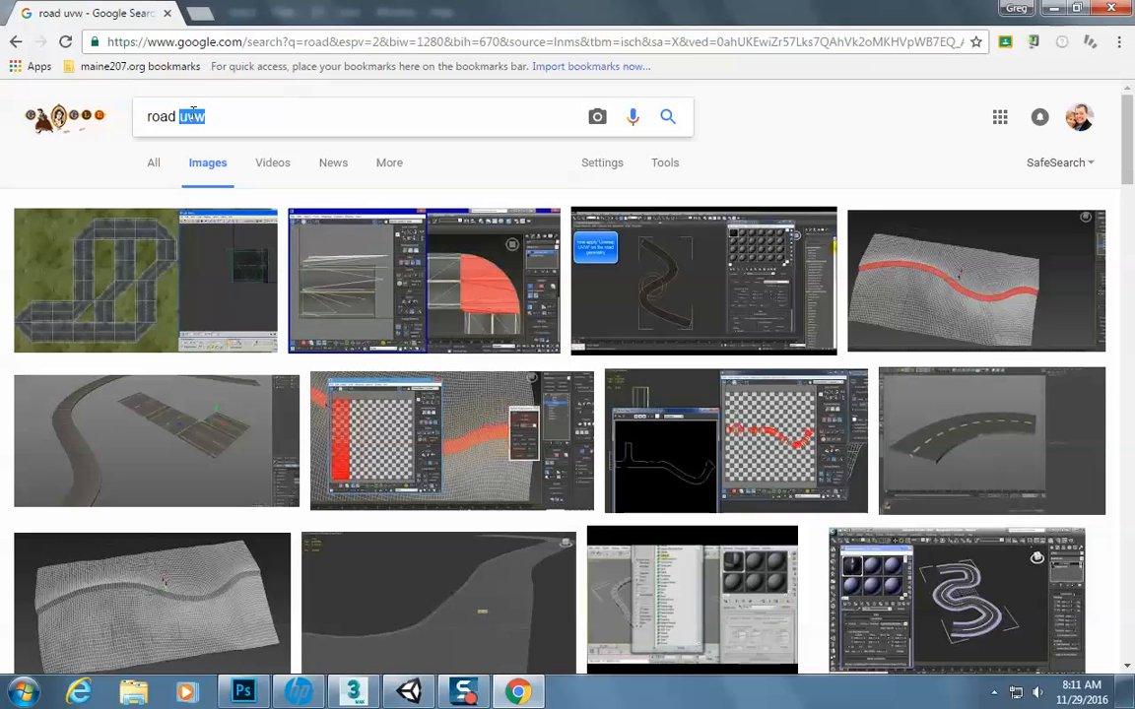
pyautogui.press('BackSpace')
pyautogui.press('BackSpace')
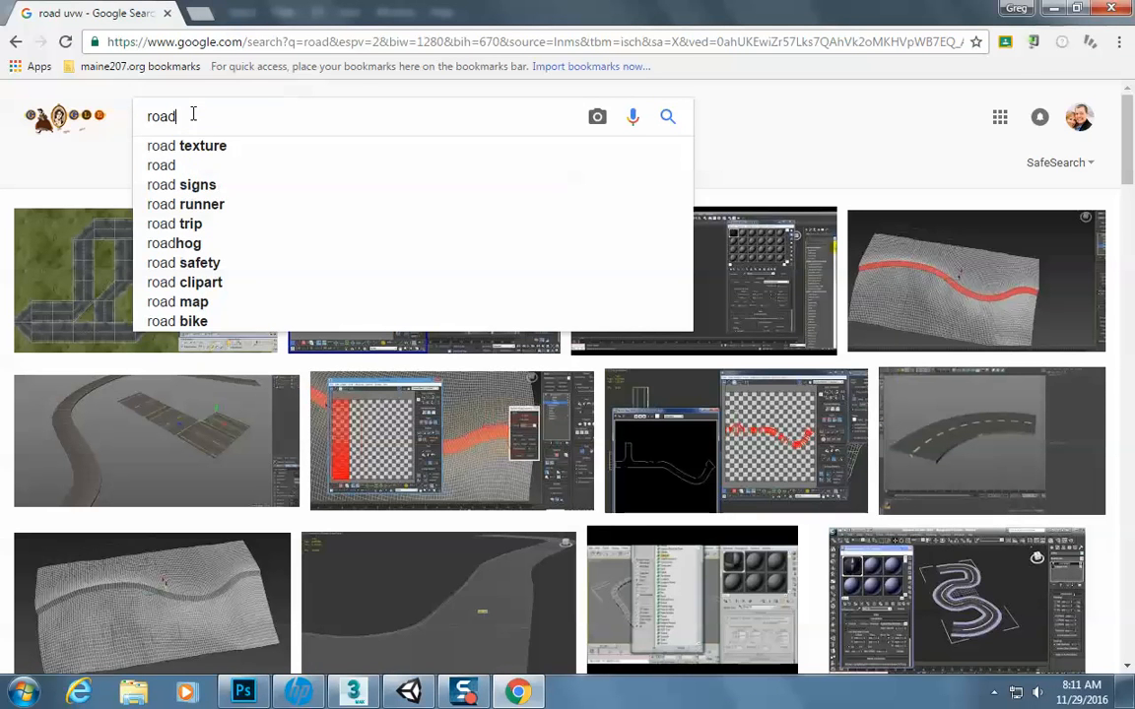
pyautogui.press('Down')
pyautogui.press('Return')
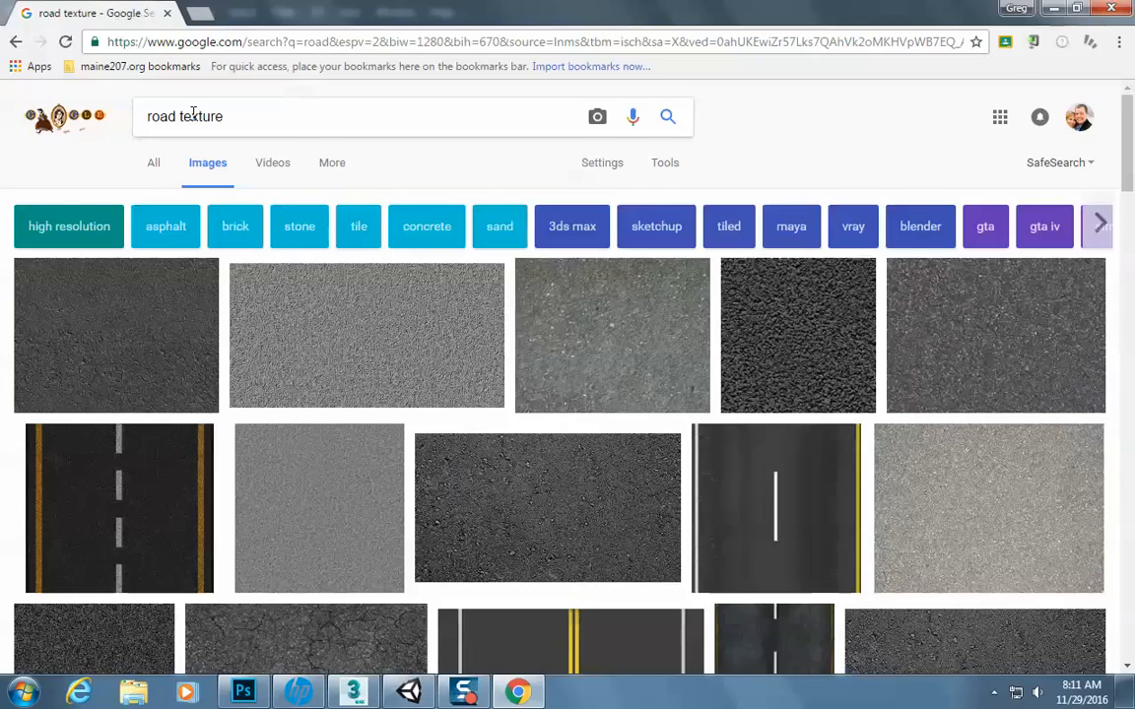
# - Preview the dark asphalt road texture with a dashed white centre line and orange edge lines, and copy the image
pyautogui.scroll(-3, 555, 392)
pyautogui.click(166, 343)
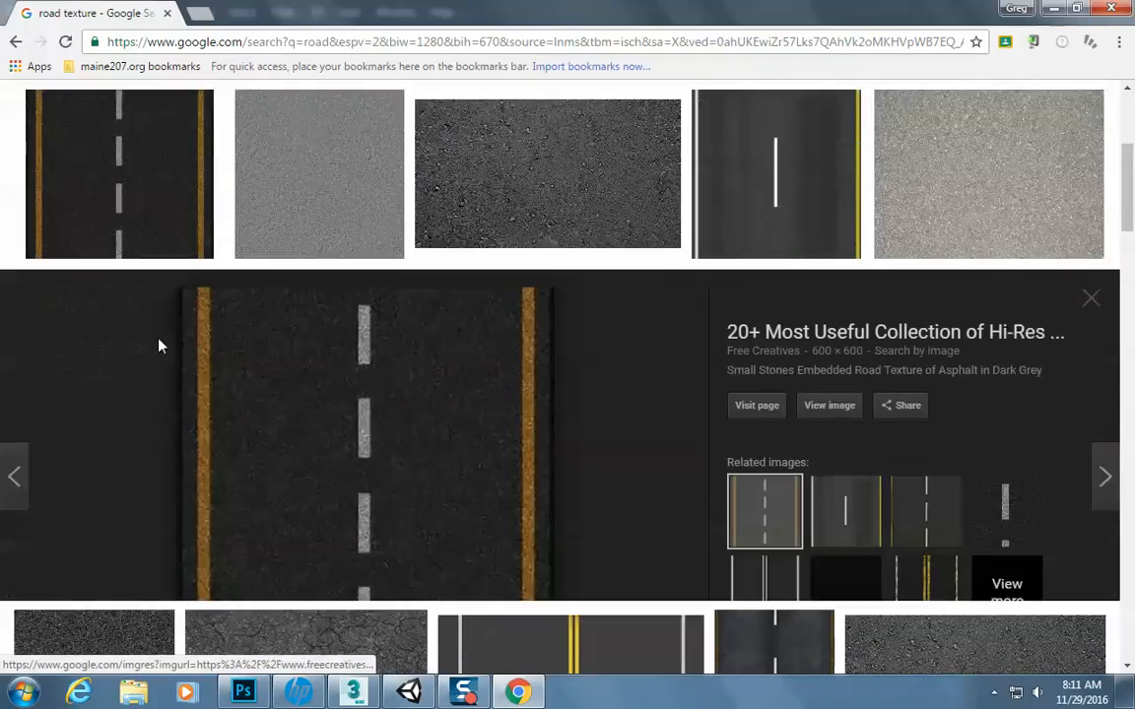
pyautogui.rightClick(380, 427)
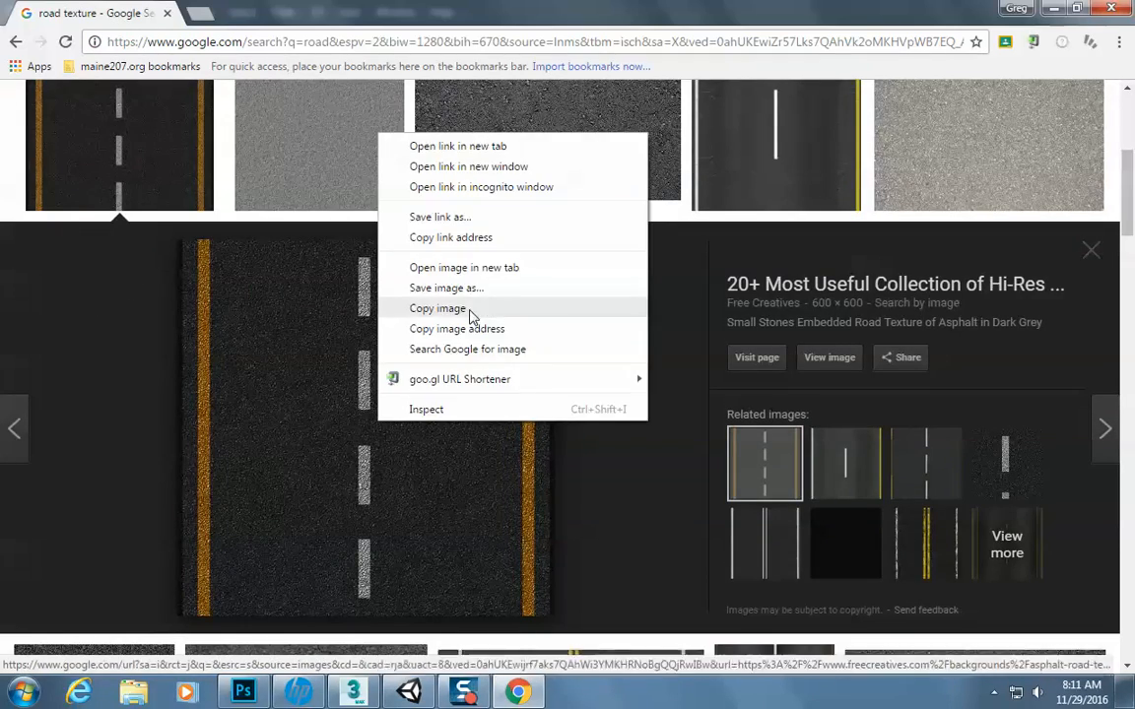
pyautogui.click(438, 309)
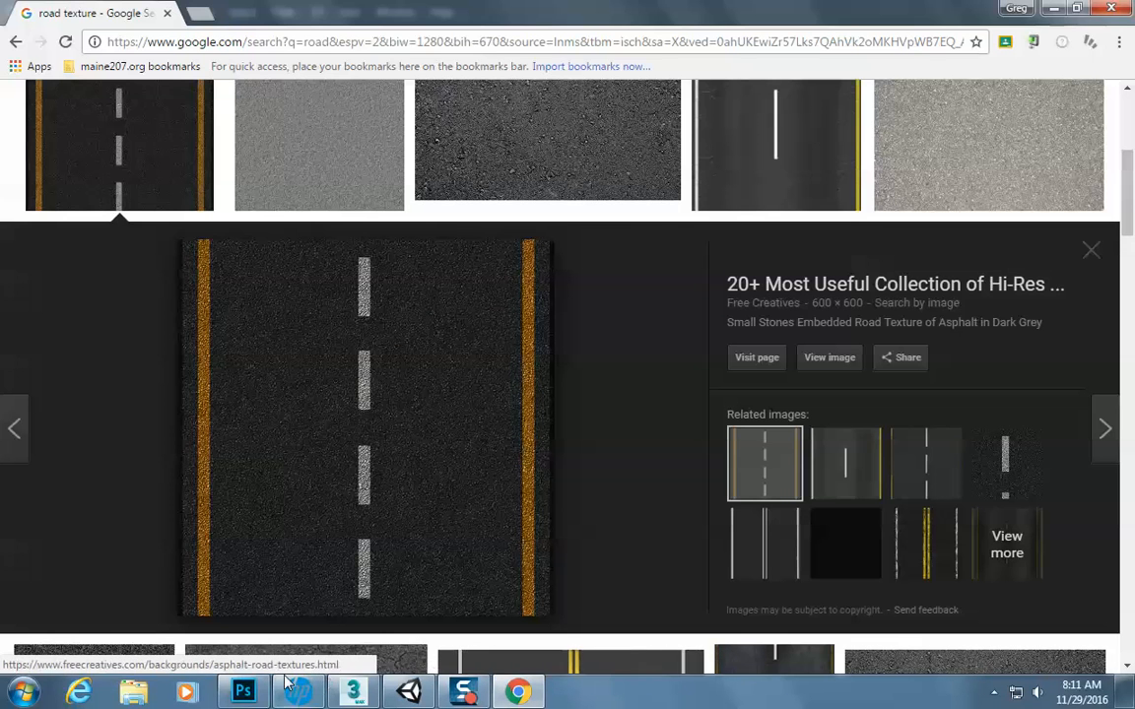
# - Switch to Photoshop, paste the copied road image into ramp.jpg, rotate it -90° and align its corner with the large rectangular faces
pyautogui.click(244, 694)
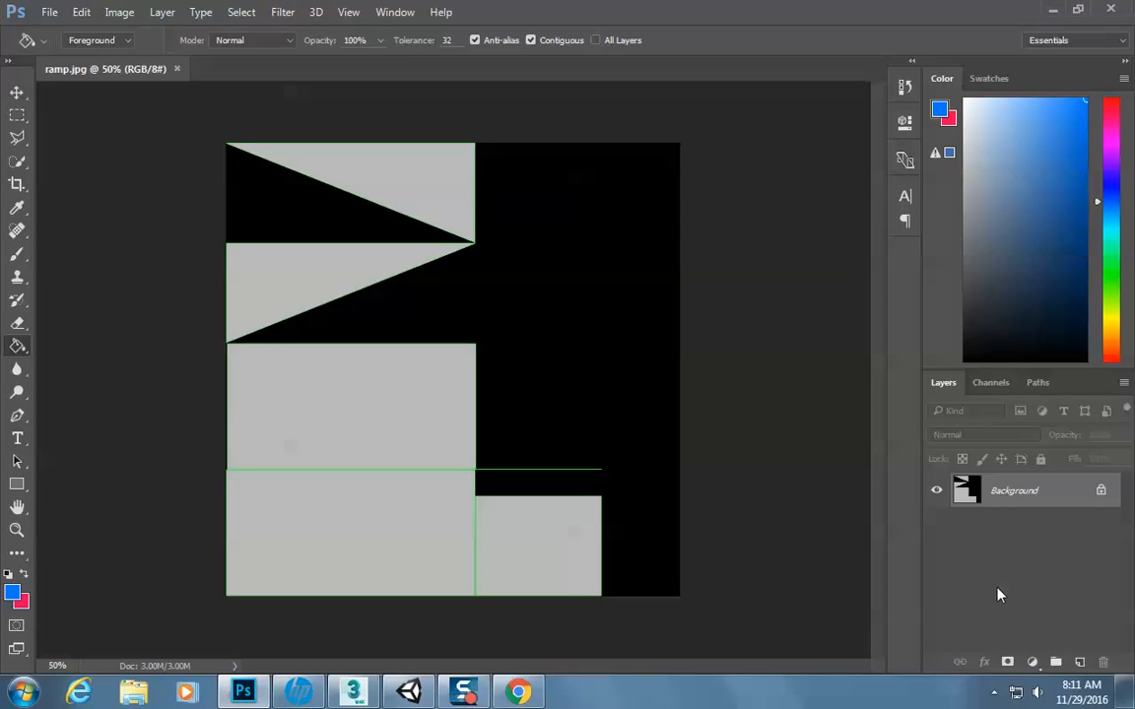
pyautogui.hotkey('ctrl', 'v')
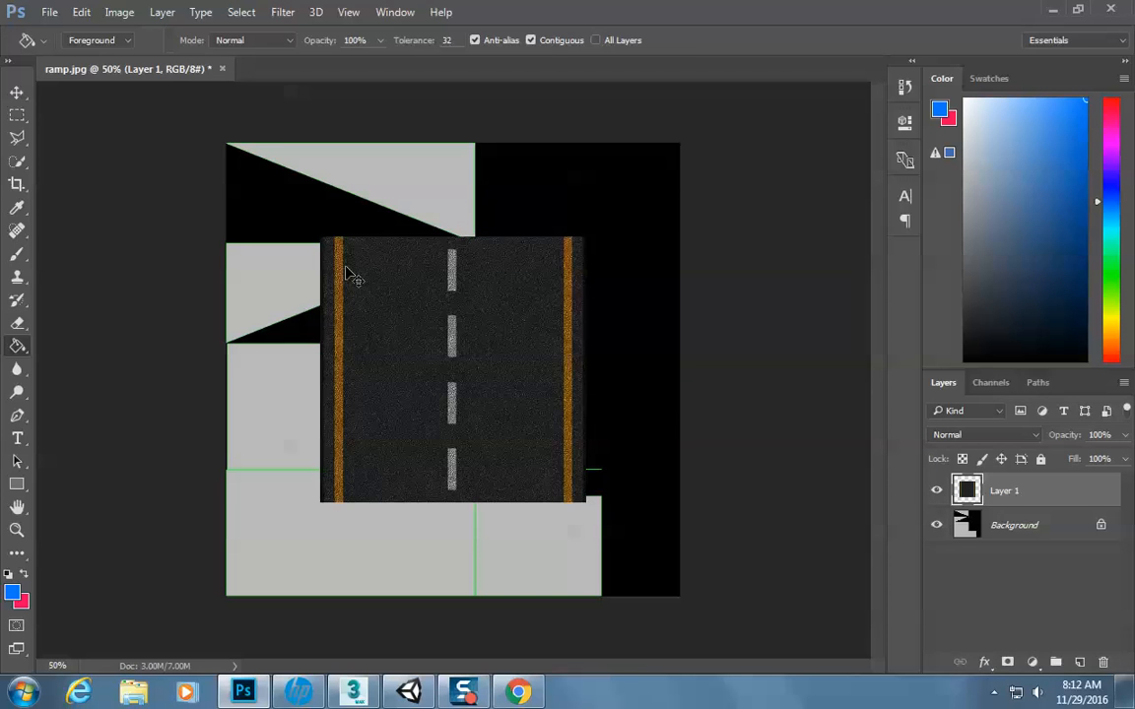
pyautogui.hotkey('ctrl', 't')
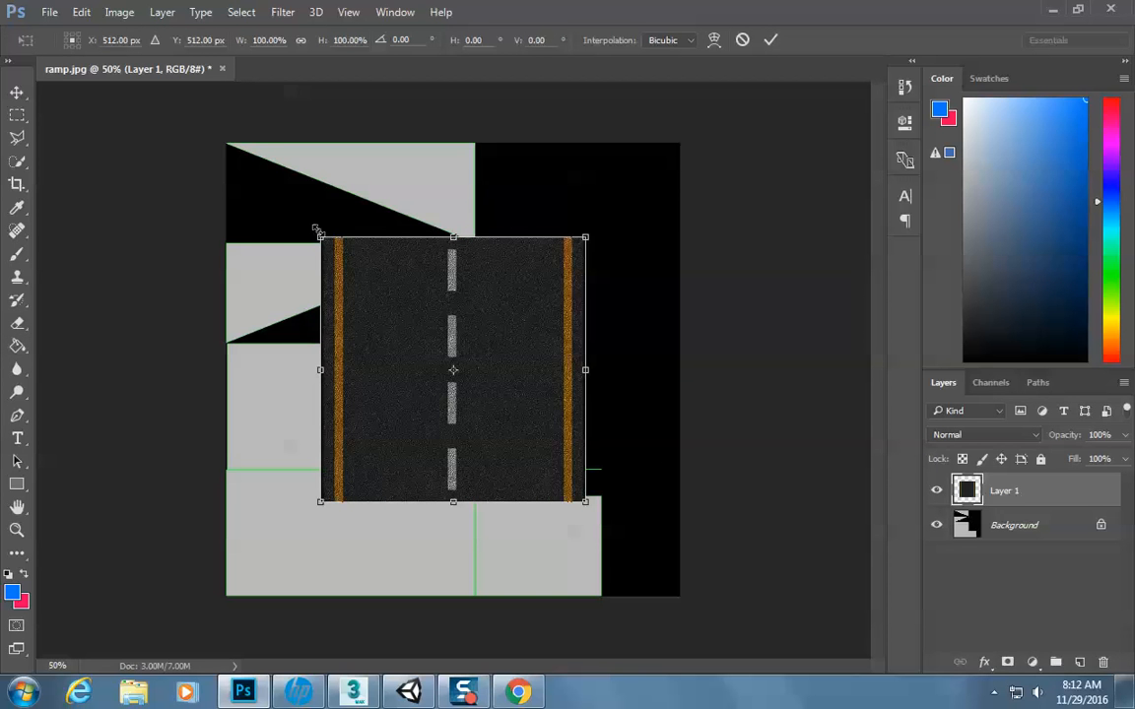
pyautogui.moveTo(312, 225); pyautogui.dragTo(298, 553)
pyautogui.moveTo(419, 398); pyautogui.dragTo(325, 503)
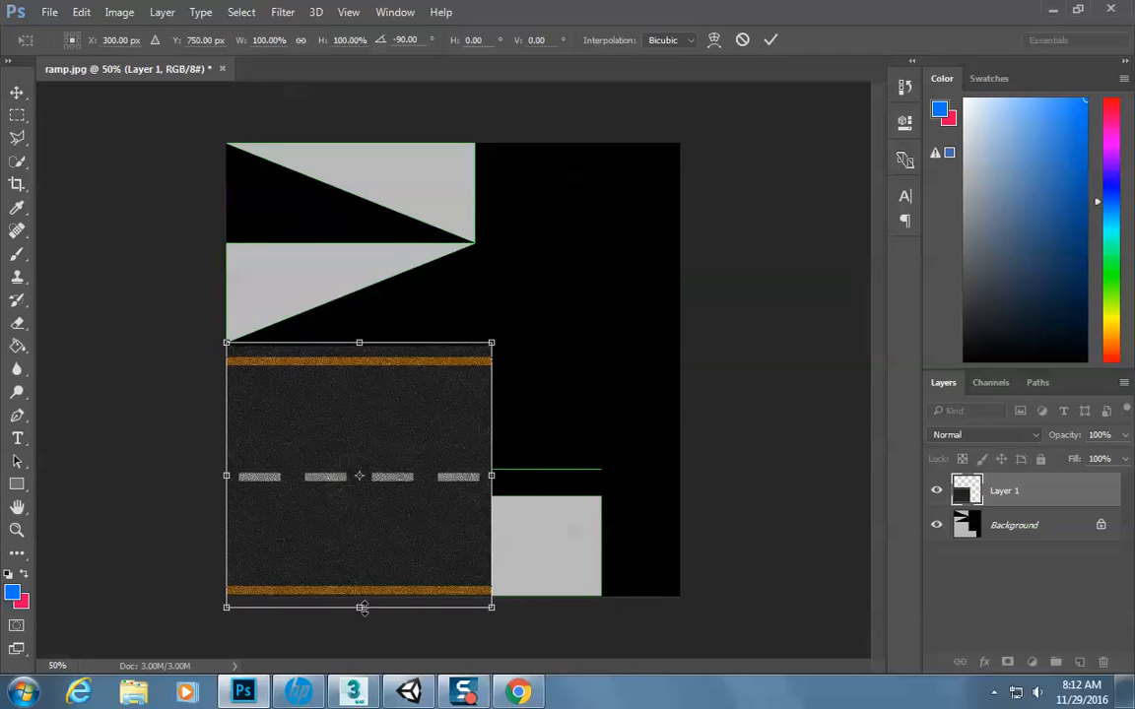
# - Squash the road image to 48.33% width so its height fits the upper large rectangular face, and apply the transform
pyautogui.moveTo(363, 606); pyautogui.dragTo(372, 471)
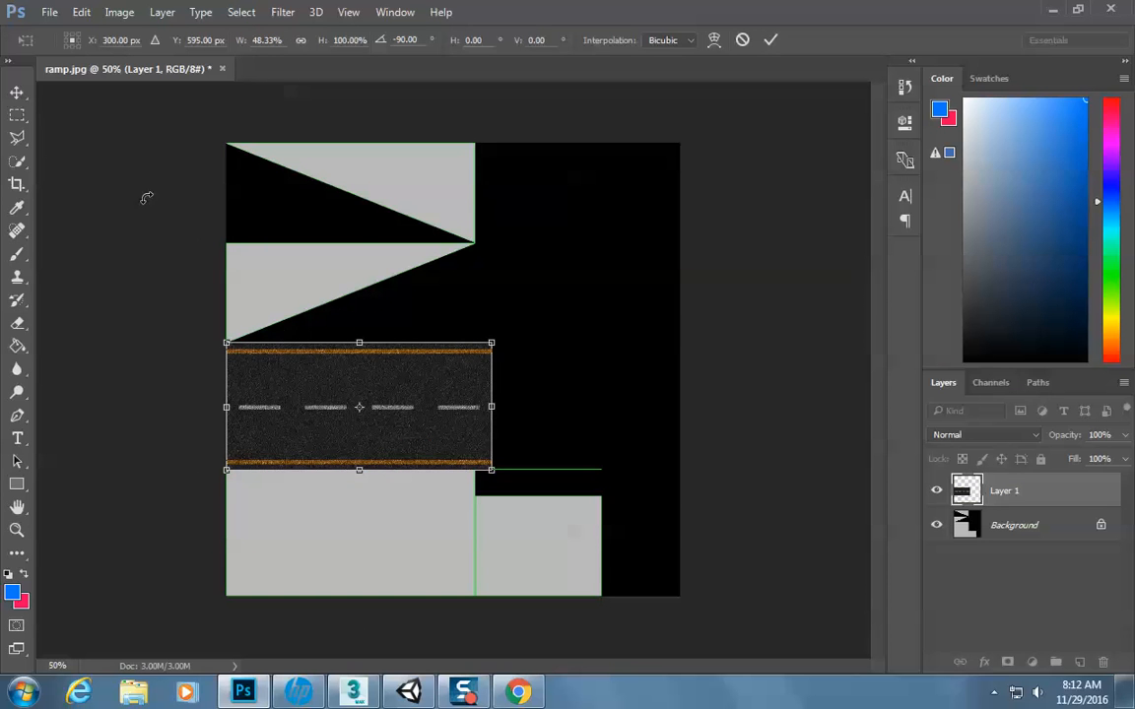
pyautogui.click(16, 92)
pyautogui.click(479, 273)
# - Save the template as a JPEG over ramp.jpg at quality 8, and switch to 3ds Max to check the ramp
pyautogui.click(49, 11)
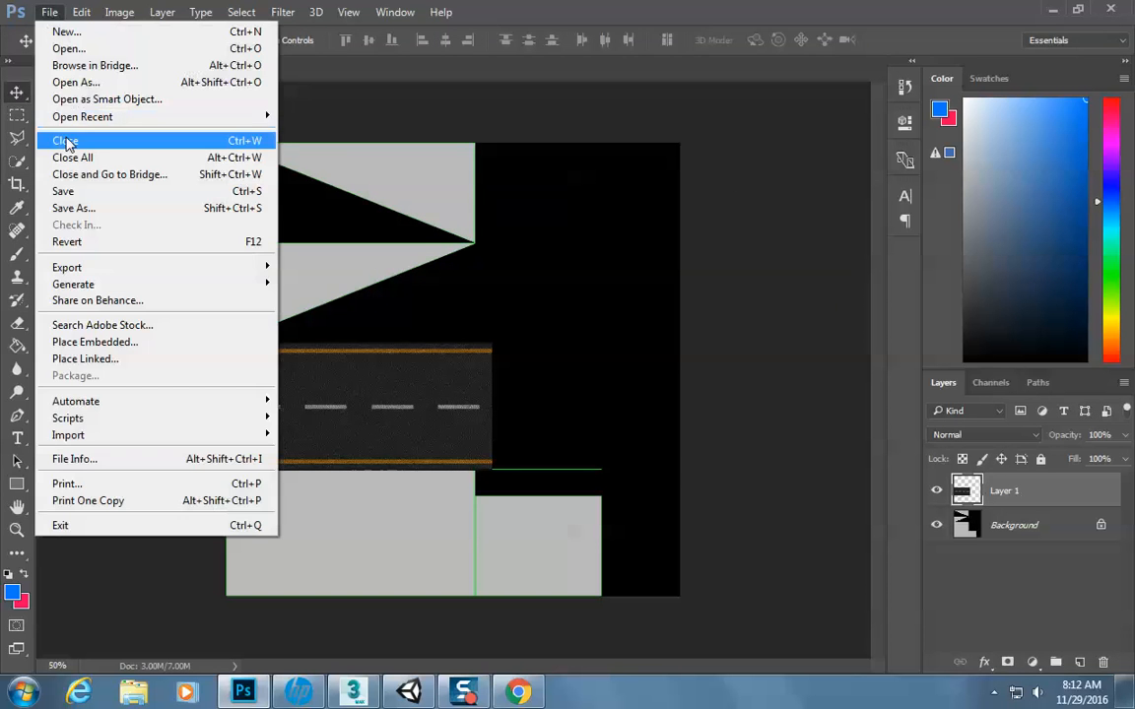
pyautogui.click(85, 193)
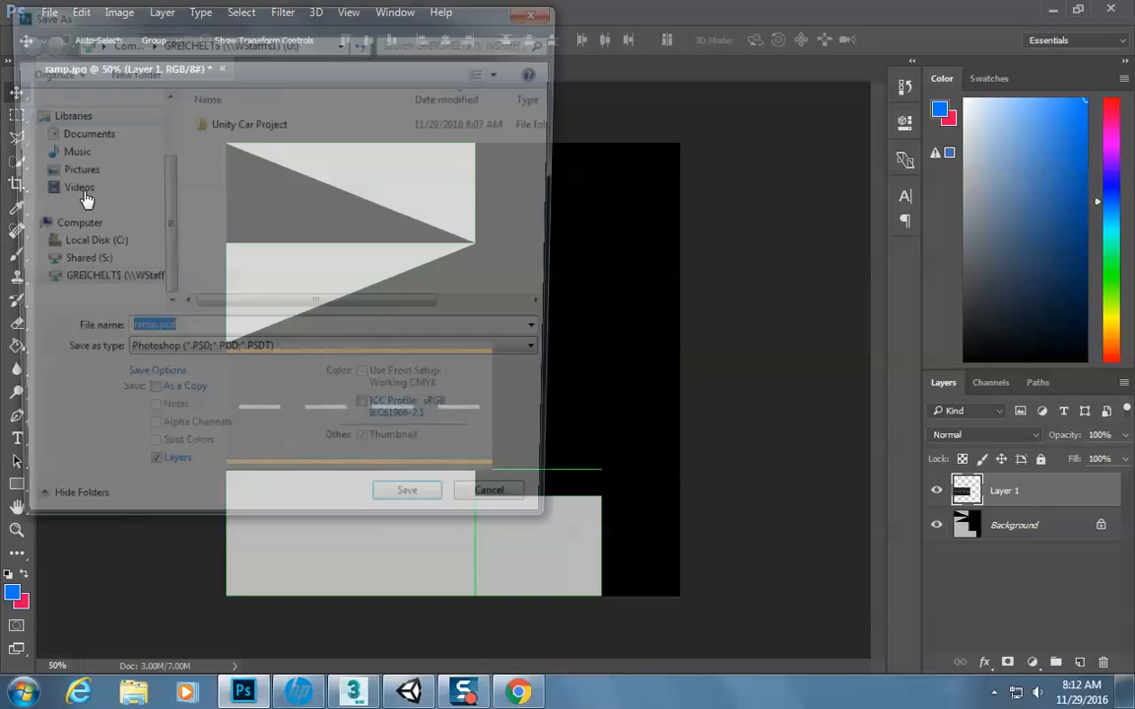
pyautogui.click(225, 358)
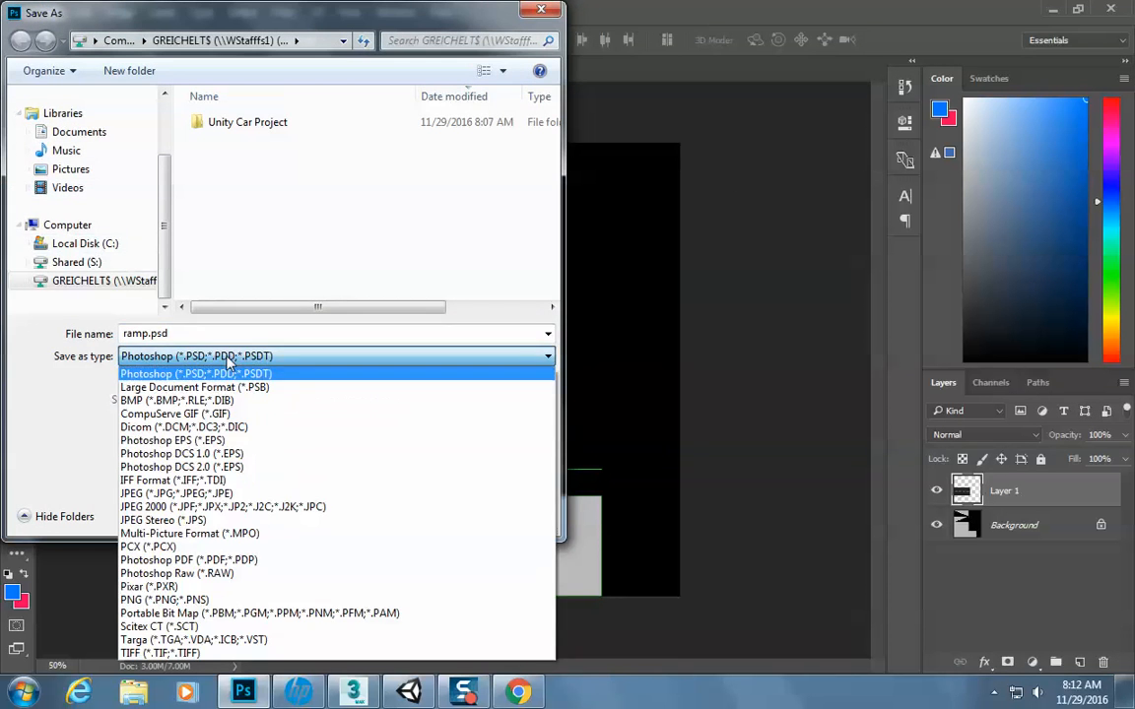
pyautogui.click(256, 495)
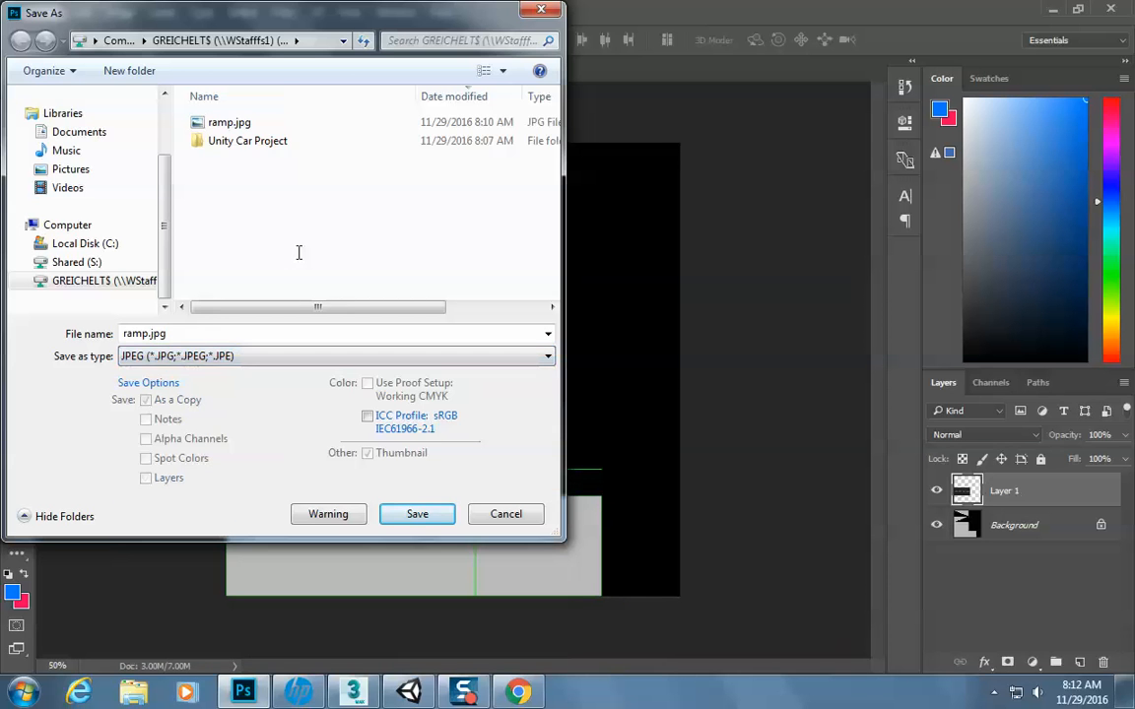
pyautogui.click(229, 122)
pyautogui.click(425, 517)
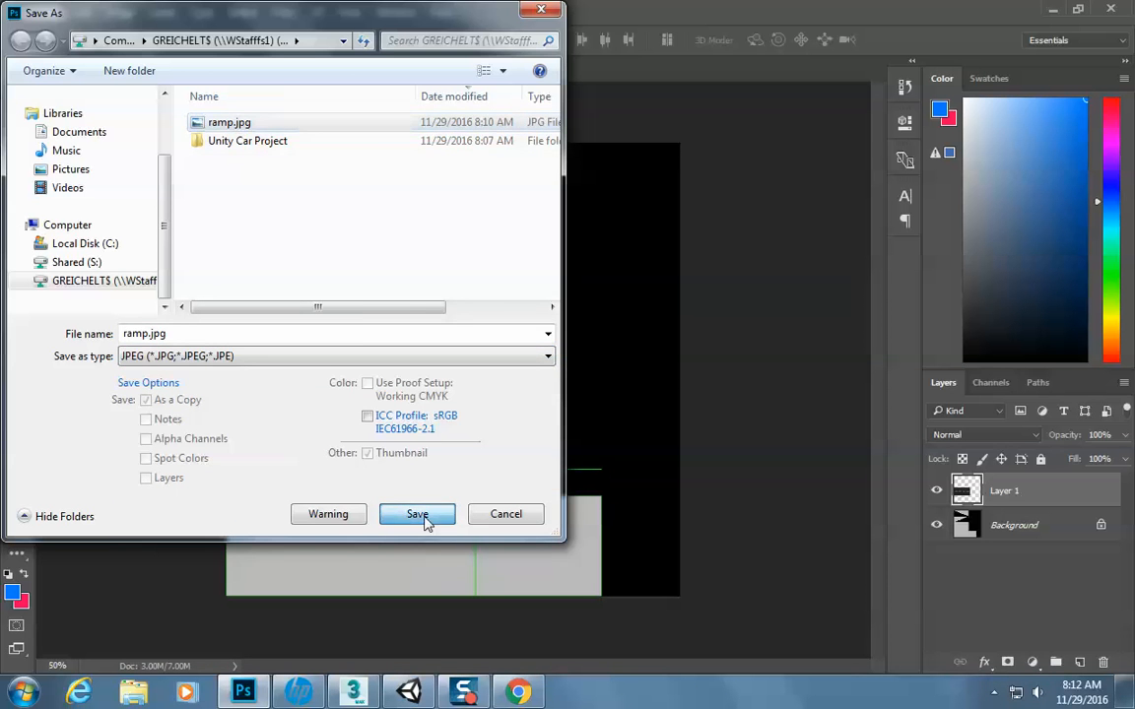
pyautogui.click(612, 346)
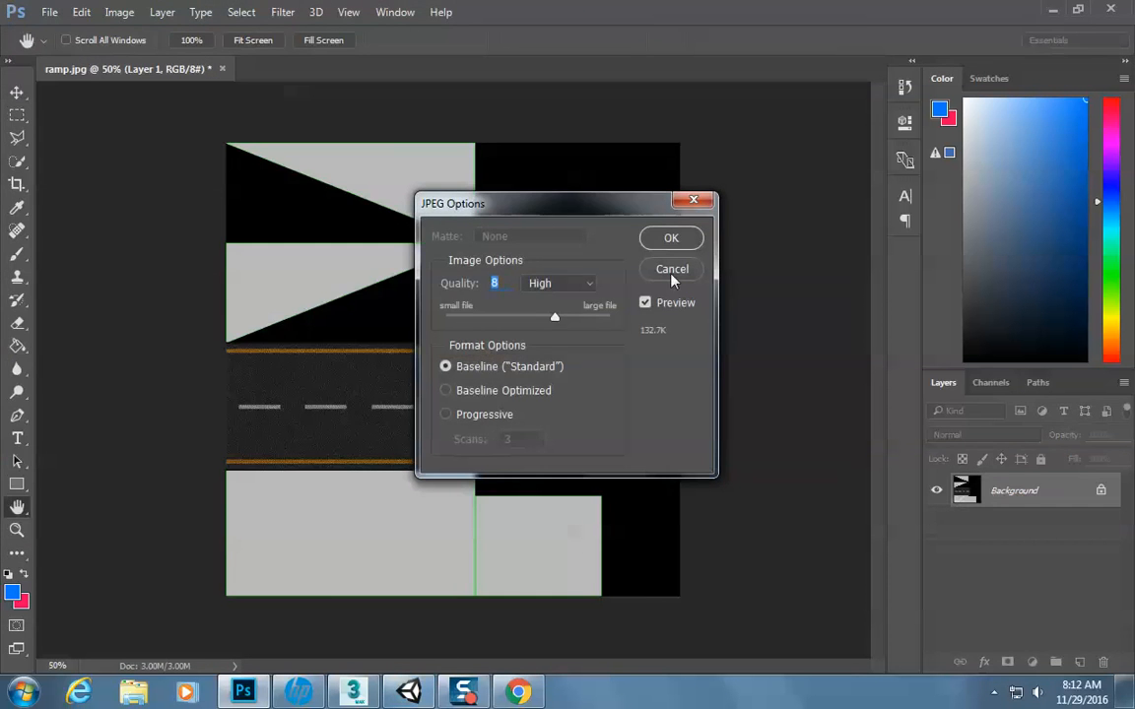
pyautogui.click(671, 238)
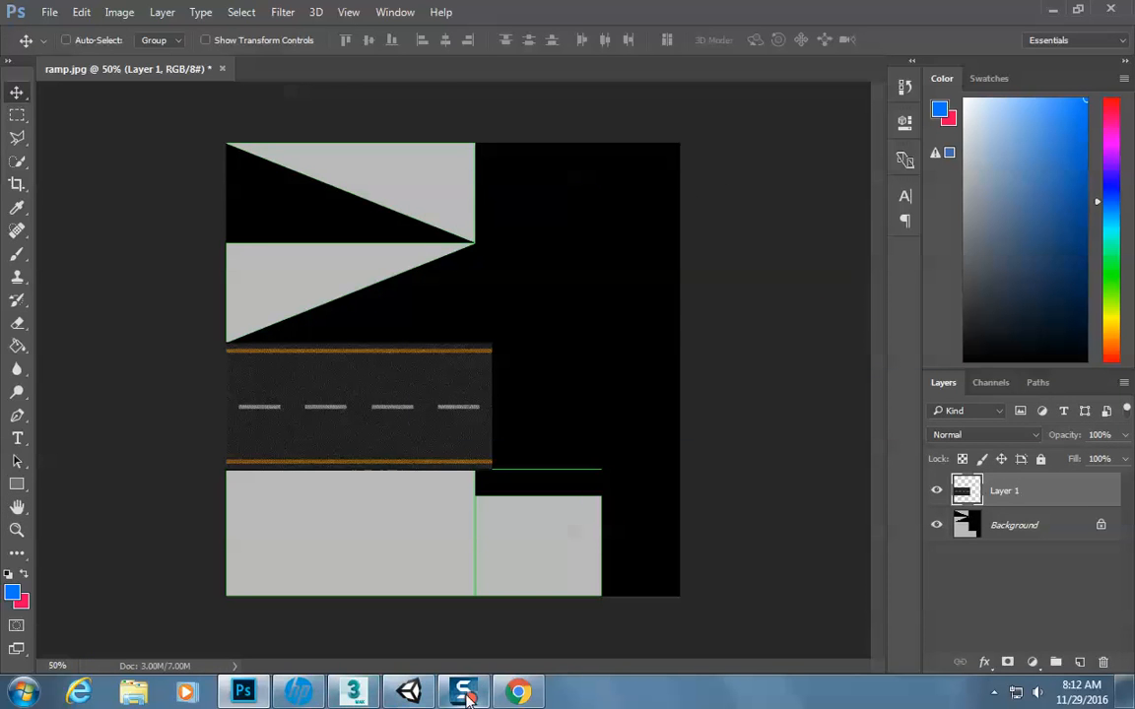
pyautogui.click(356, 692)
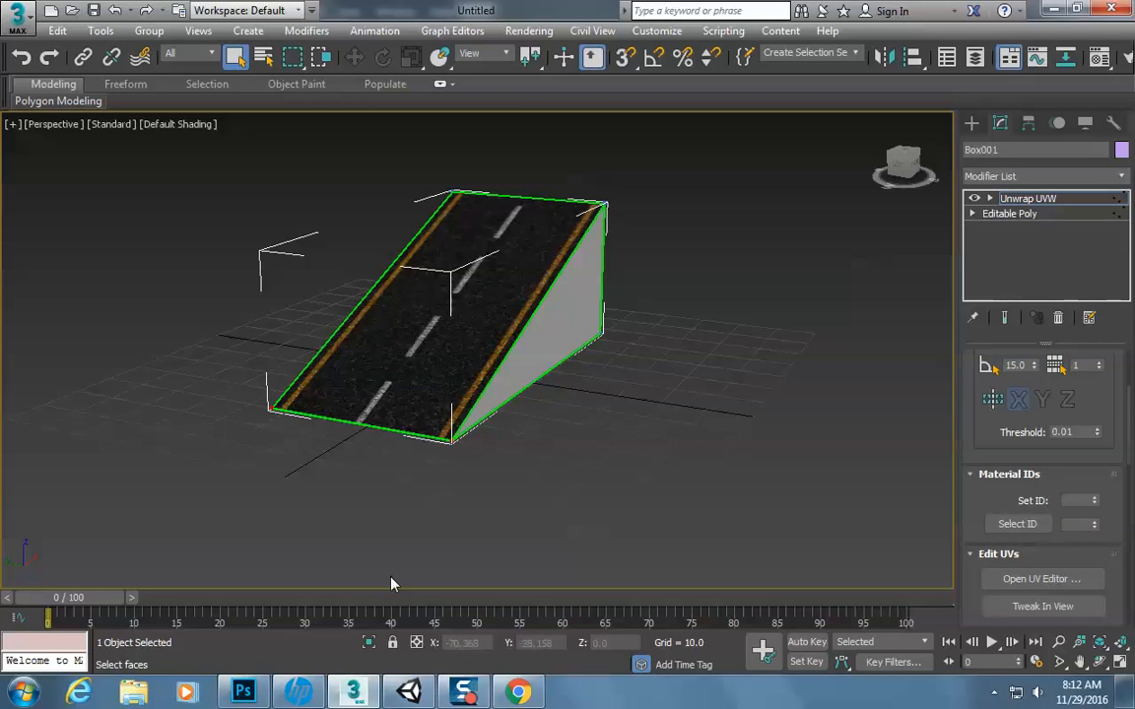
# - Back in Photoshop, cover the grey template faces below and above the road with rectangles filled in black (000000)
pyautogui.click(243, 692)
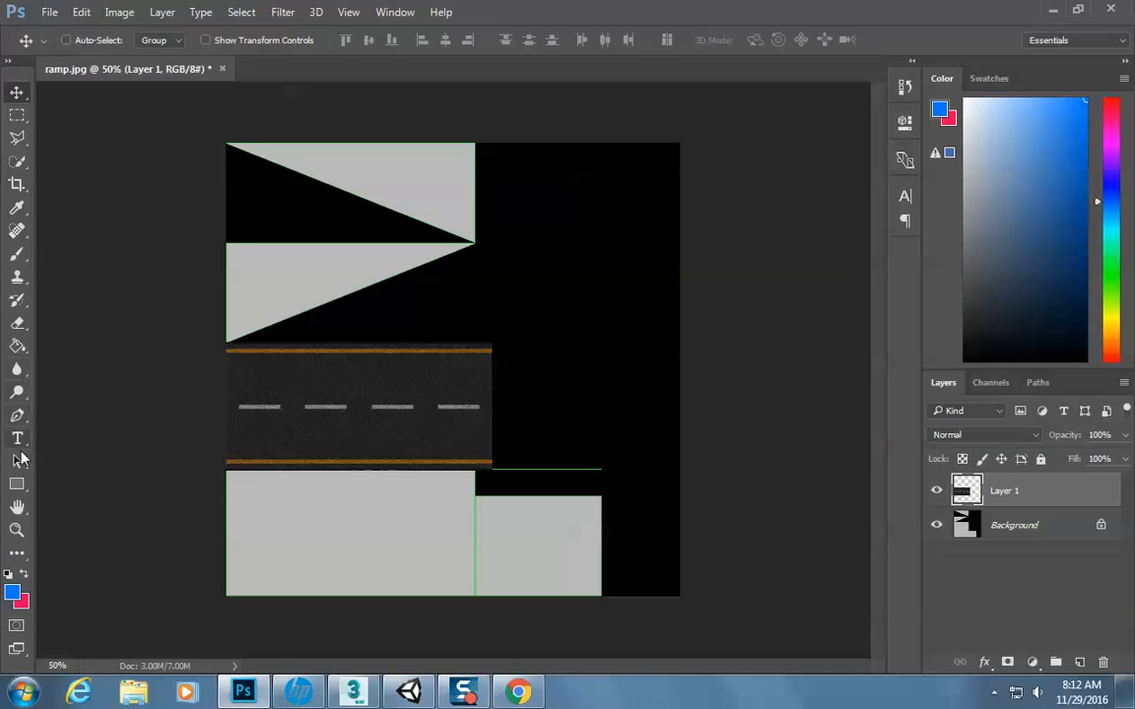
pyautogui.click(16, 483)
pyautogui.click(12, 593)
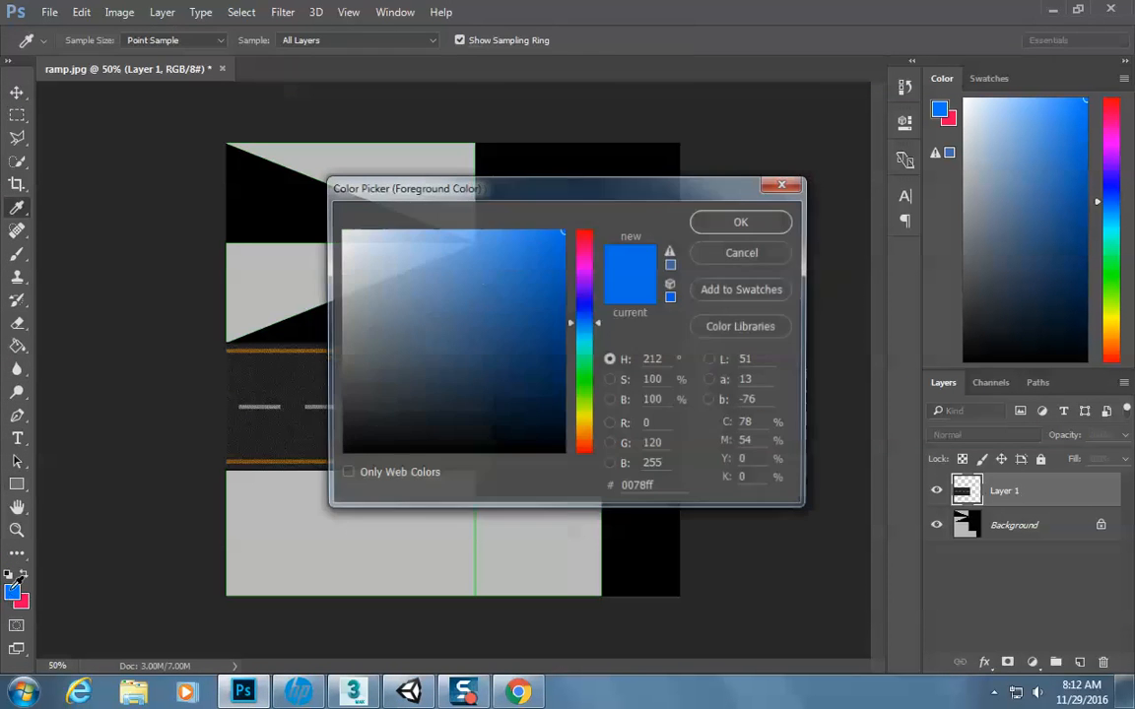
pyautogui.click(340, 454)
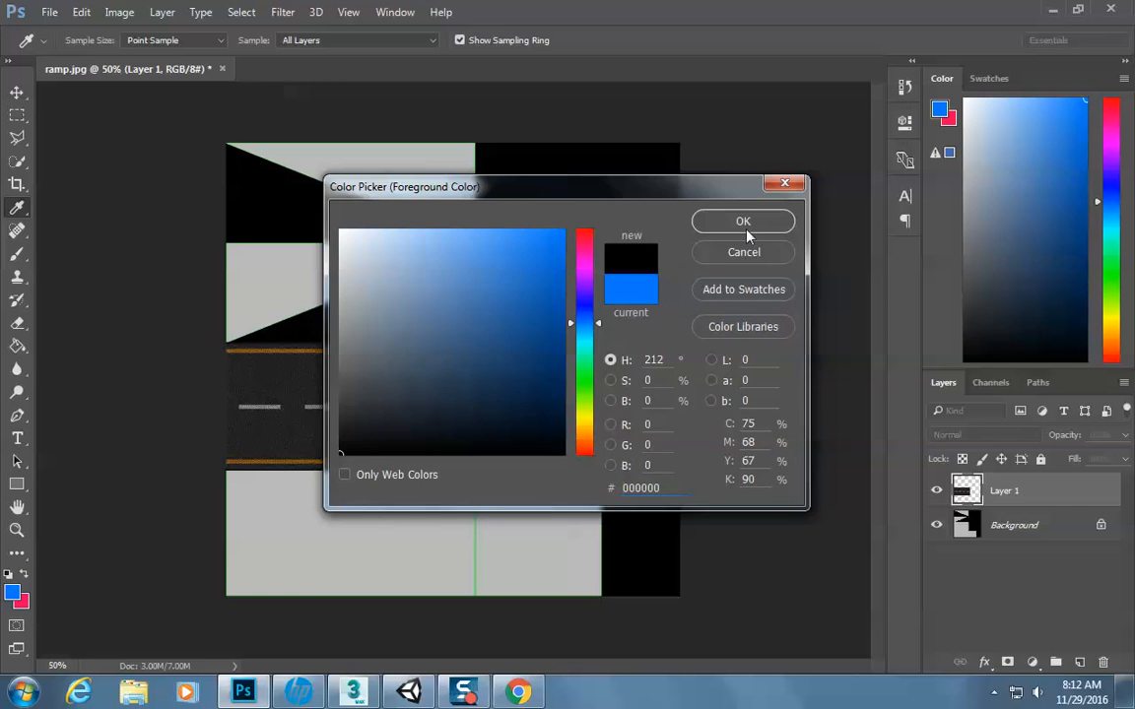
pyautogui.click(742, 221)
pyautogui.moveTo(634, 616); pyautogui.dragTo(192, 468)
pyautogui.moveTo(187, 117); pyautogui.dragTo(513, 342)
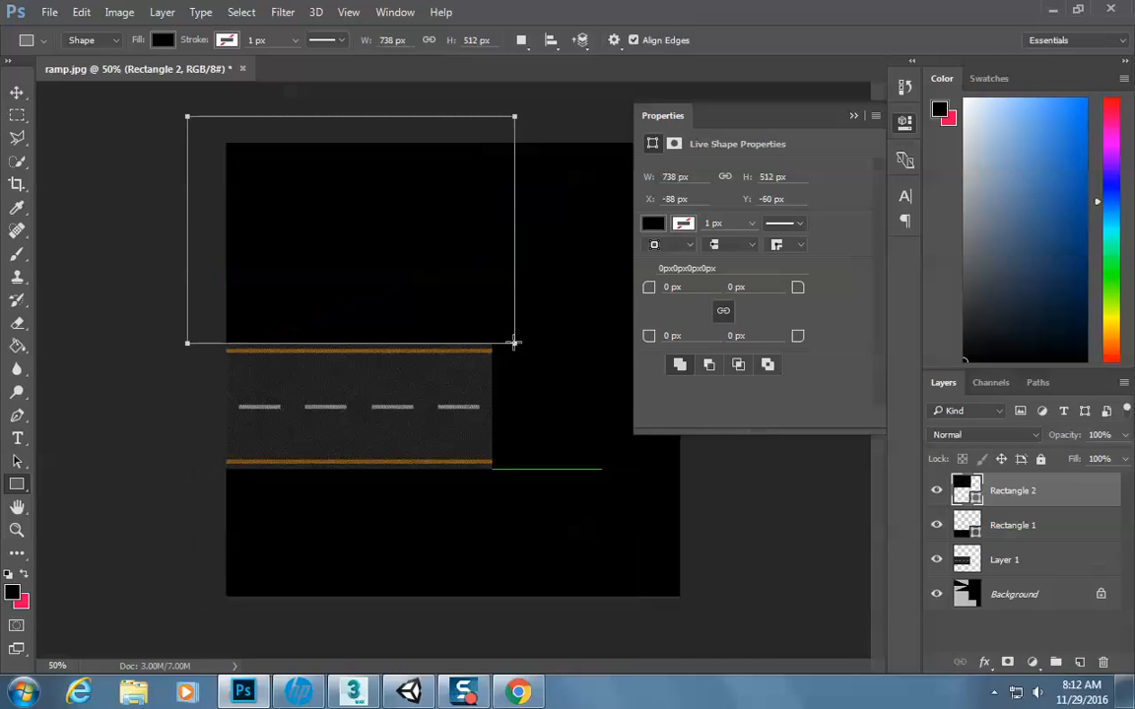
pyautogui.click(17, 91)
# - Save the template with the black rectangles as a JPEG, replacing ramp.jpg, at quality 8 with the Baseline ("Standard") format
pyautogui.click(48, 12)
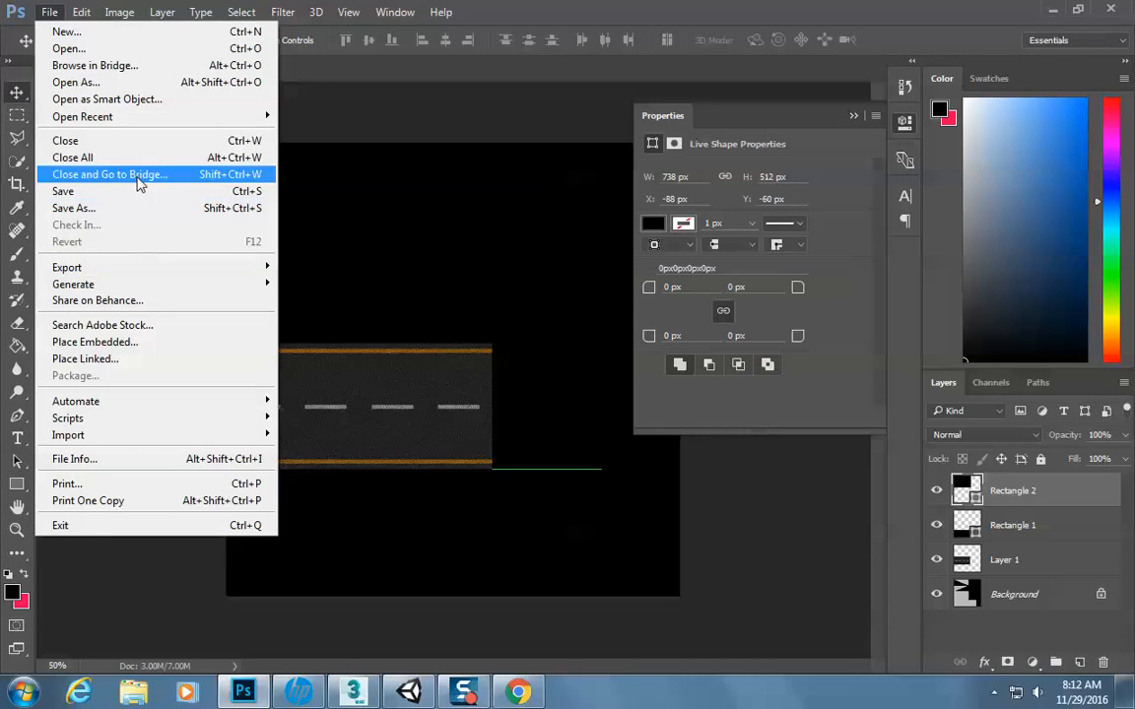
pyautogui.click(139, 191)
pyautogui.click(286, 356)
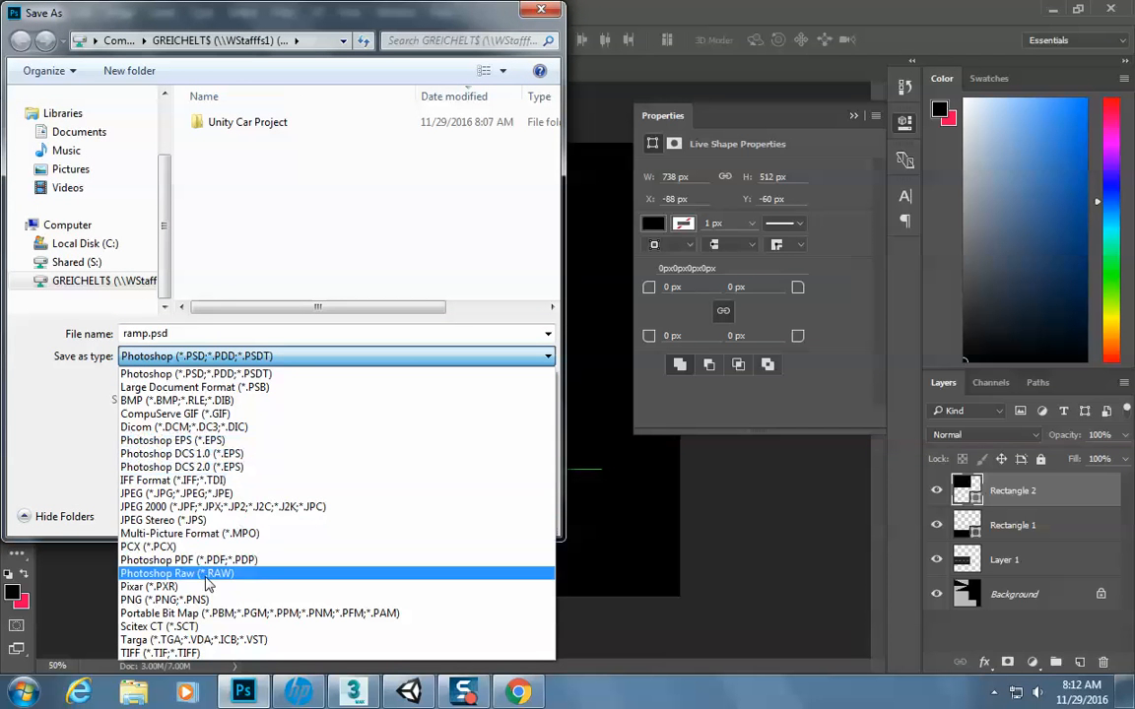
pyautogui.click(215, 501)
pyautogui.click(417, 514)
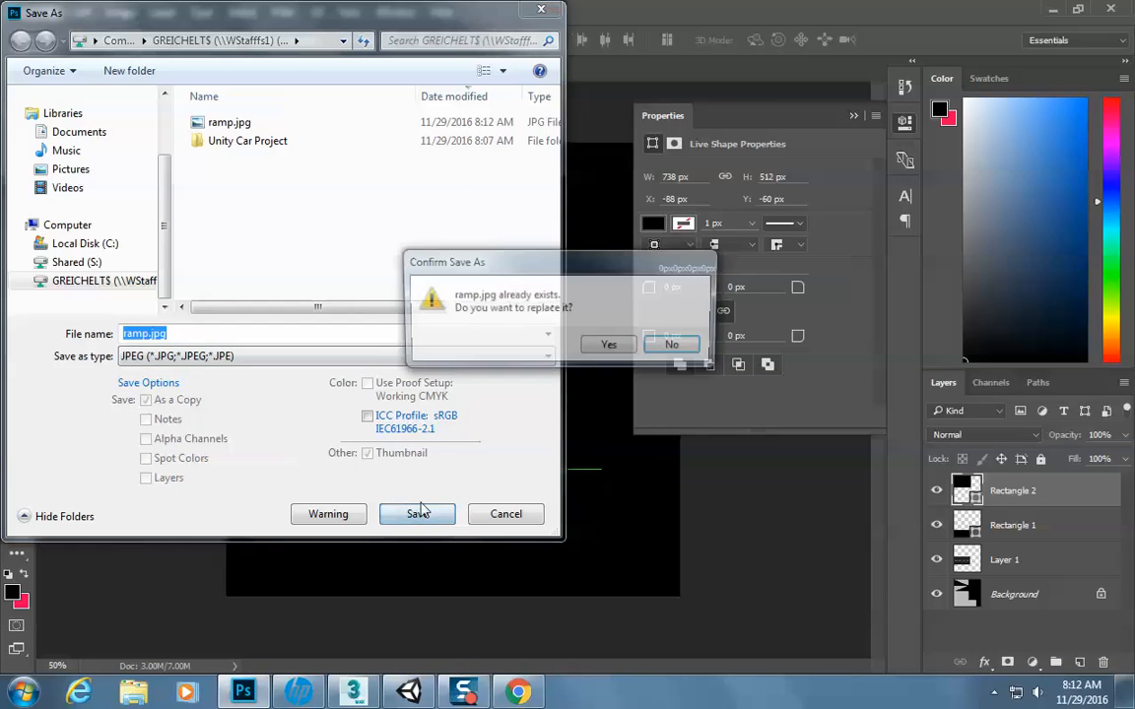
pyautogui.click(602, 344)
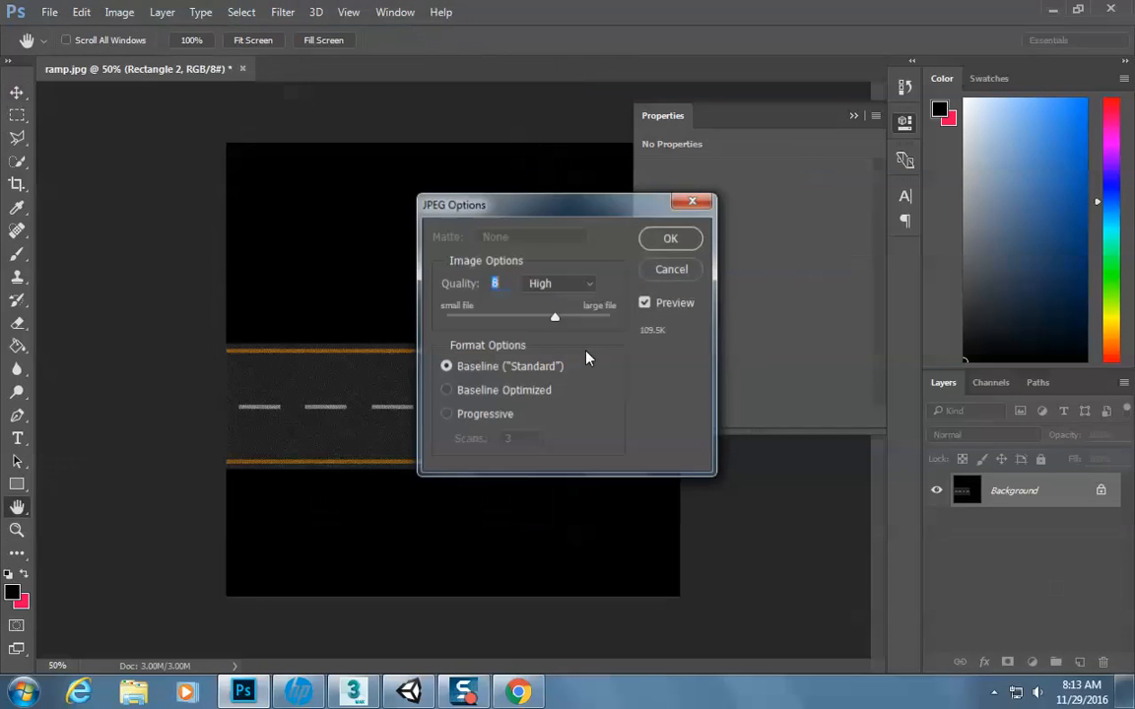
pyautogui.click(665, 239)
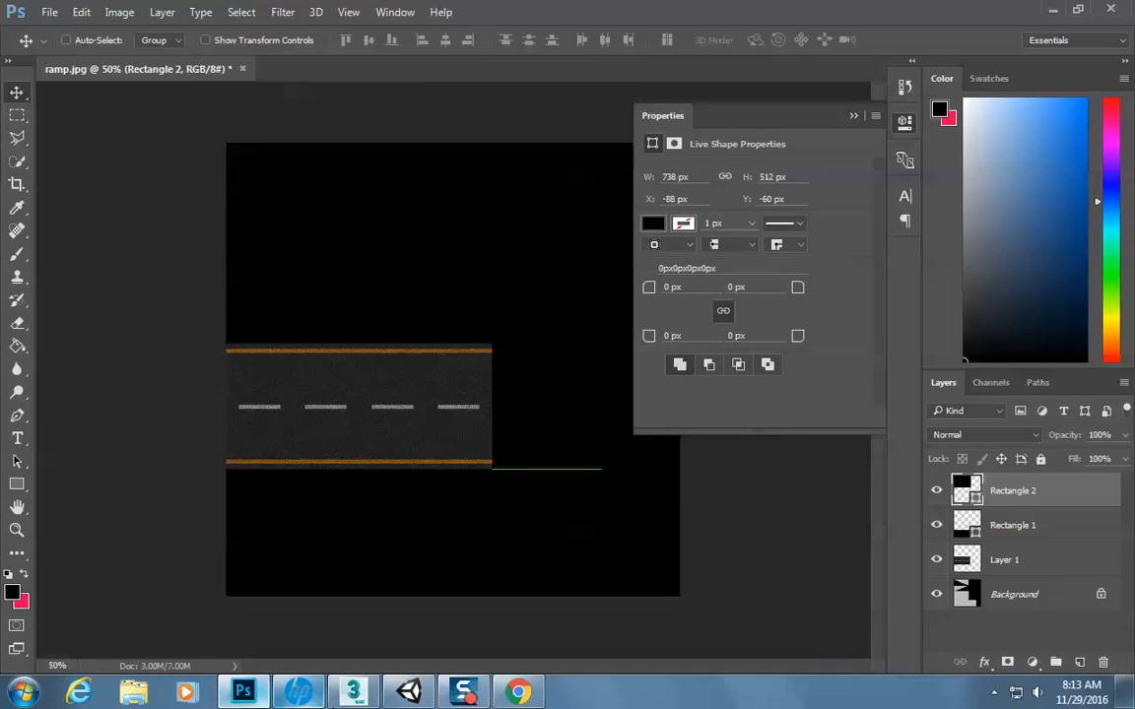
# - Switch to 3ds Max and orbit around the ramp to inspect the updated texture on its surface and side
pyautogui.click(352, 692)
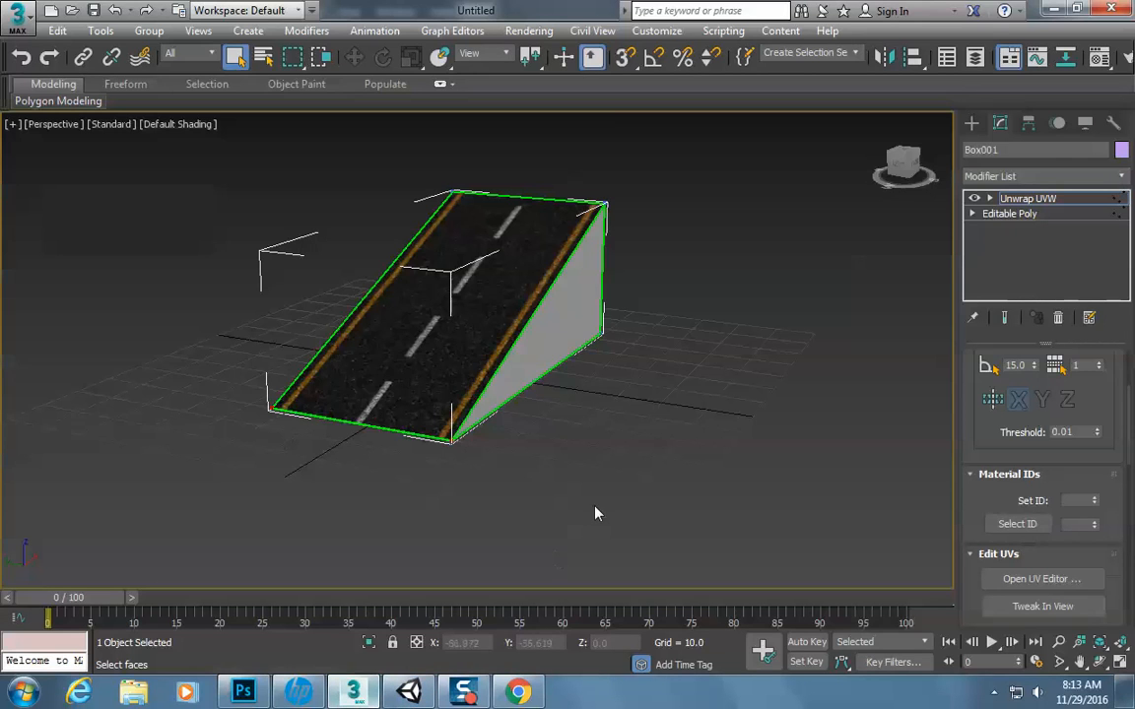
pyautogui.moveTo(669, 486)
pyautogui.keyDown('alt'); pyautogui.mouseDown(button='middle')
pyautogui.moveTo(385, 511)
pyautogui.moveTo(212, 461)
pyautogui.moveTo(486, 497)
pyautogui.moveTo(709, 482)
pyautogui.moveTo(687, 498)
pyautogui.moveTo(677, 481)
pyautogui.mouseUp(button='middle'); pyautogui.keyUp('alt')
pyautogui.rightClick(671, 472)
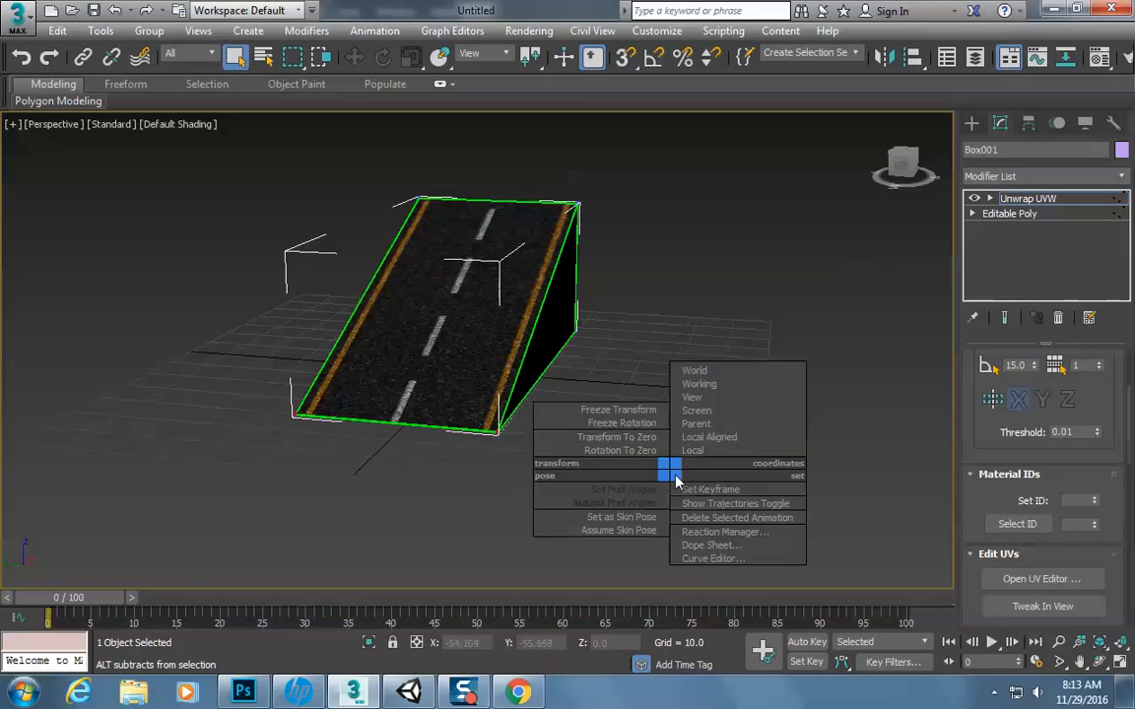
pyautogui.click(354, 475)
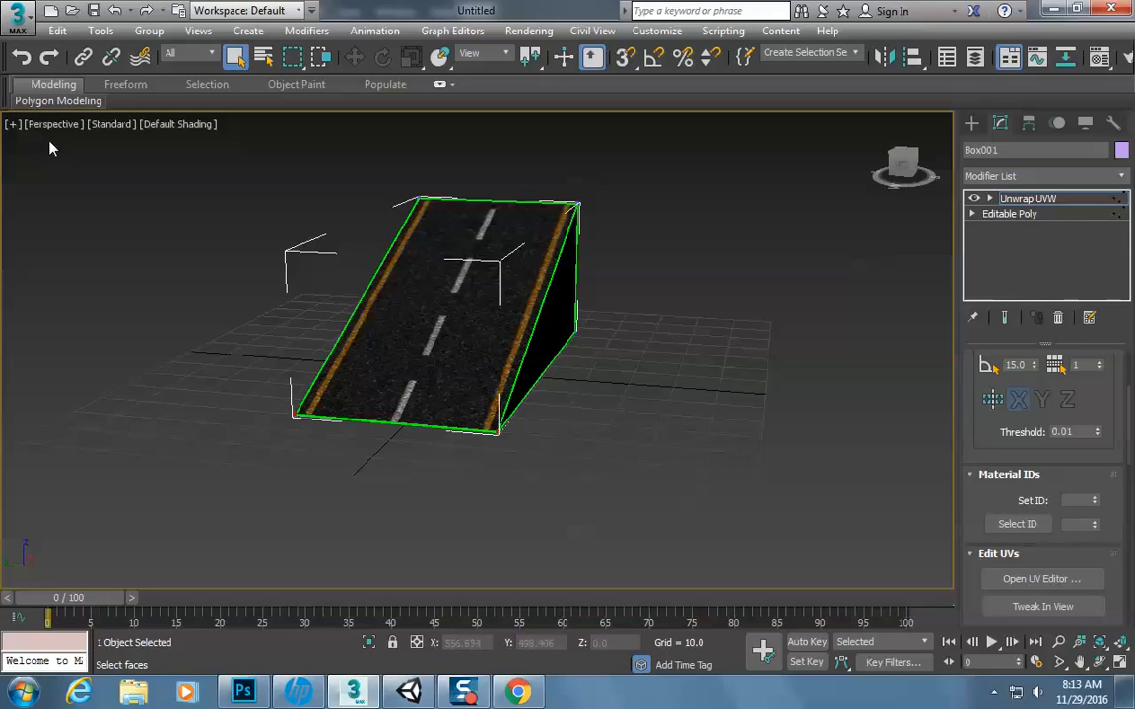
# - Start exporting the 3ds Max scene to a non-native file format
pyautogui.click(58, 32)
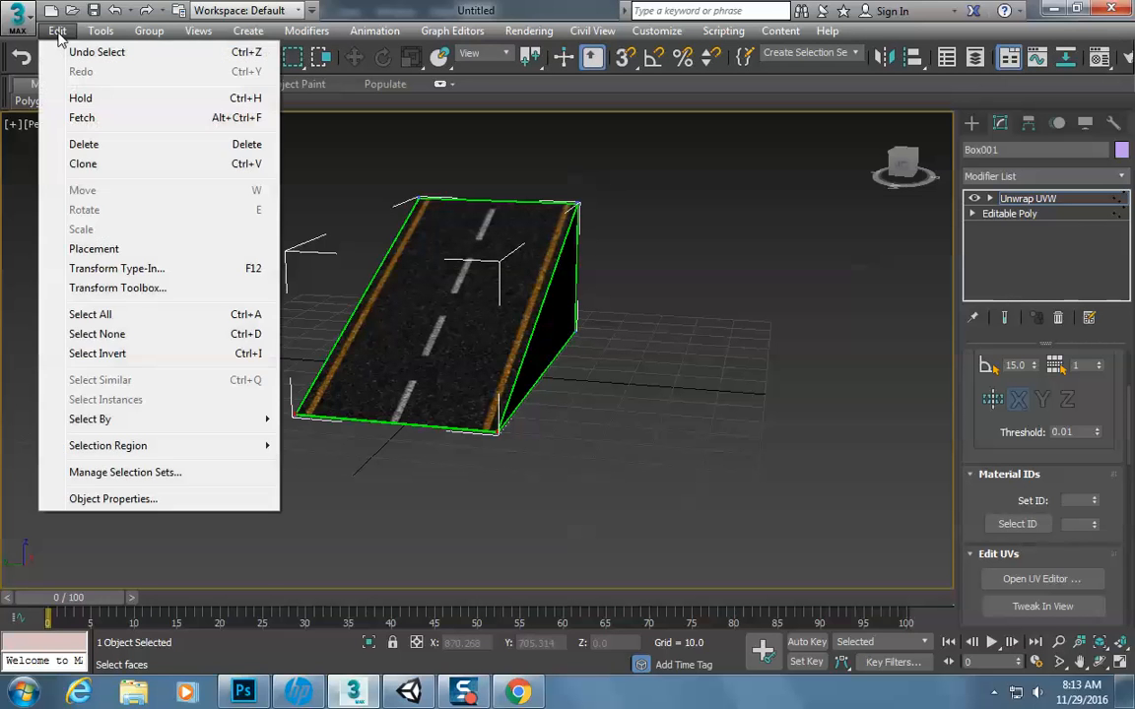
pyautogui.click(14, 20)
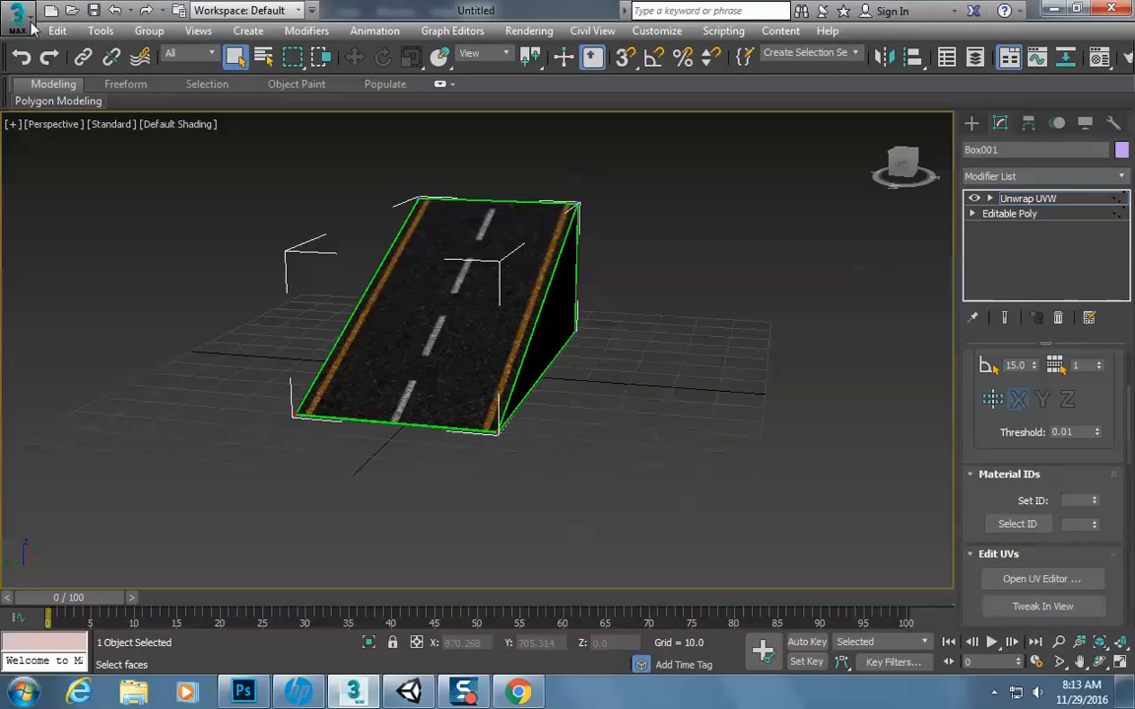
pyautogui.click(28, 26)
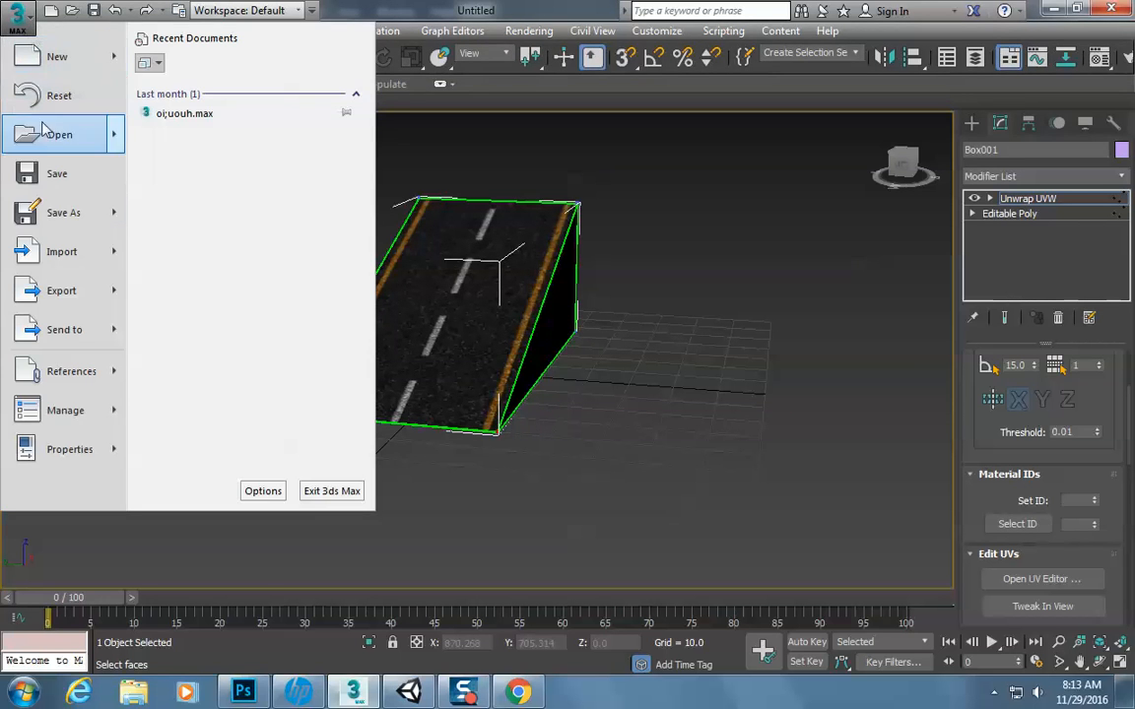
pyautogui.moveTo(57, 290)
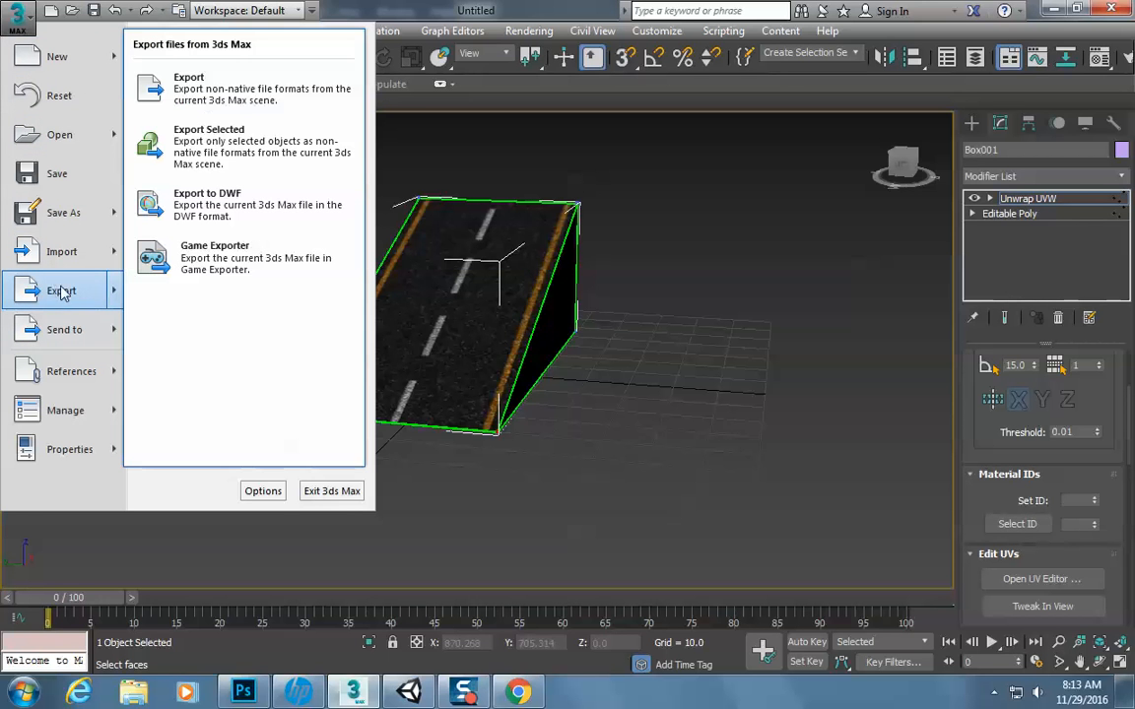
pyautogui.click(261, 93)
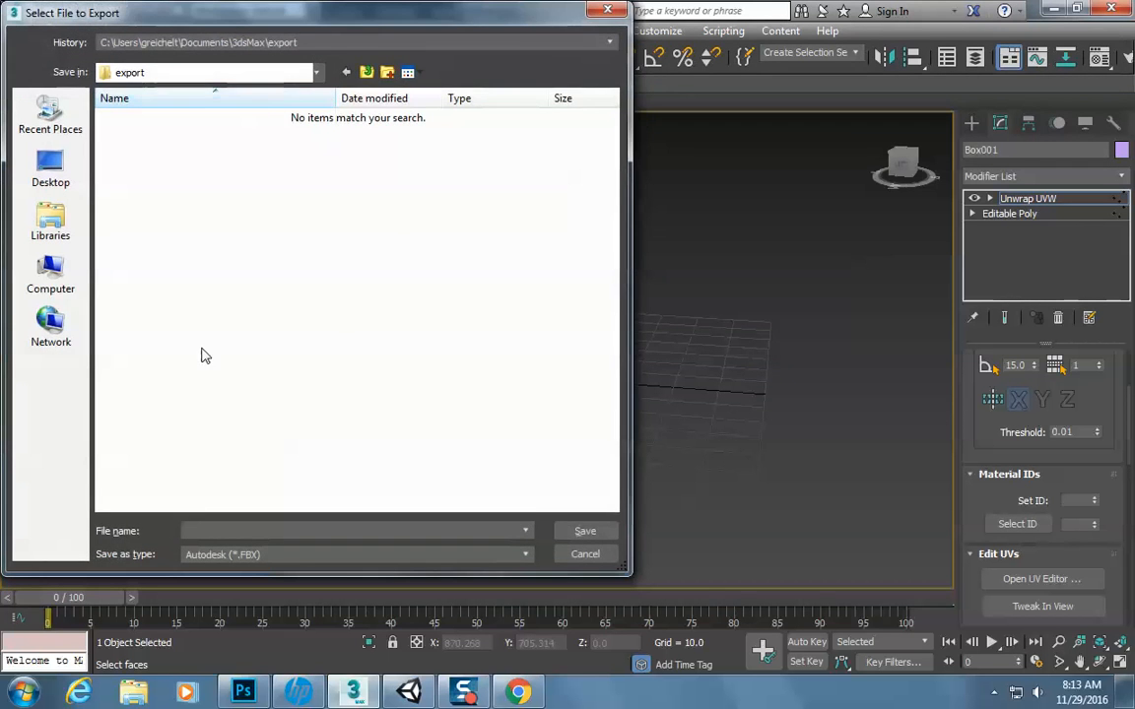
# - Choose Autodesk (*.FBX) as the export file type and name the file "ramp"
pyautogui.click(275, 556)
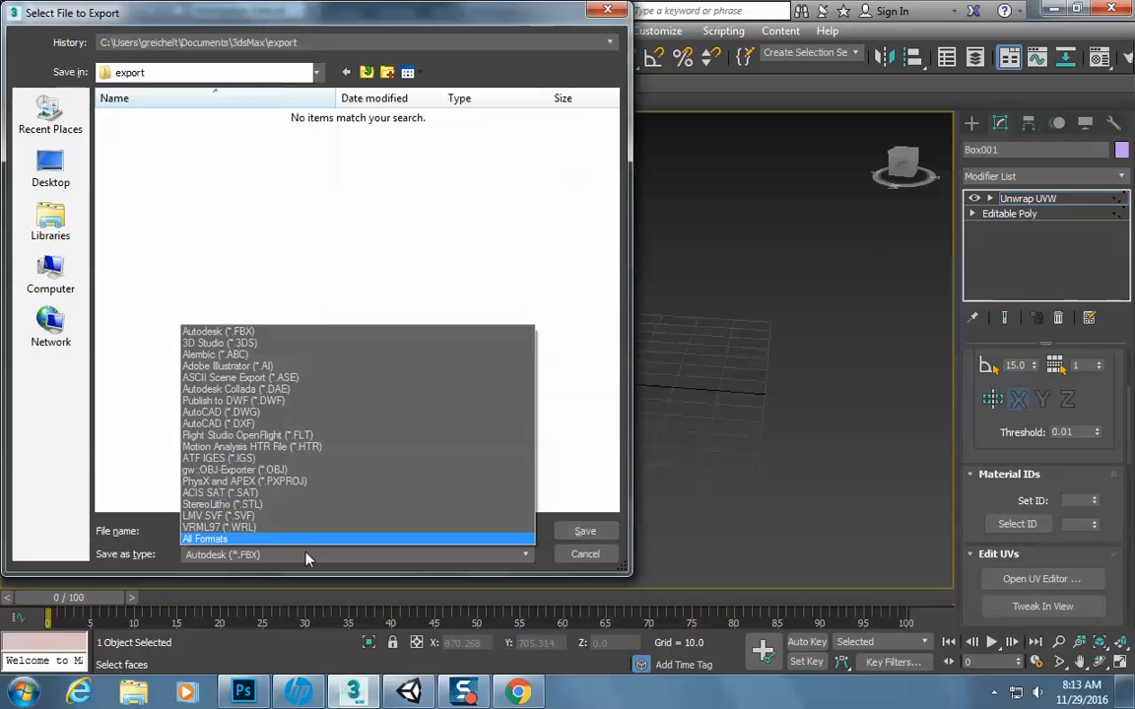
pyautogui.click(307, 559)
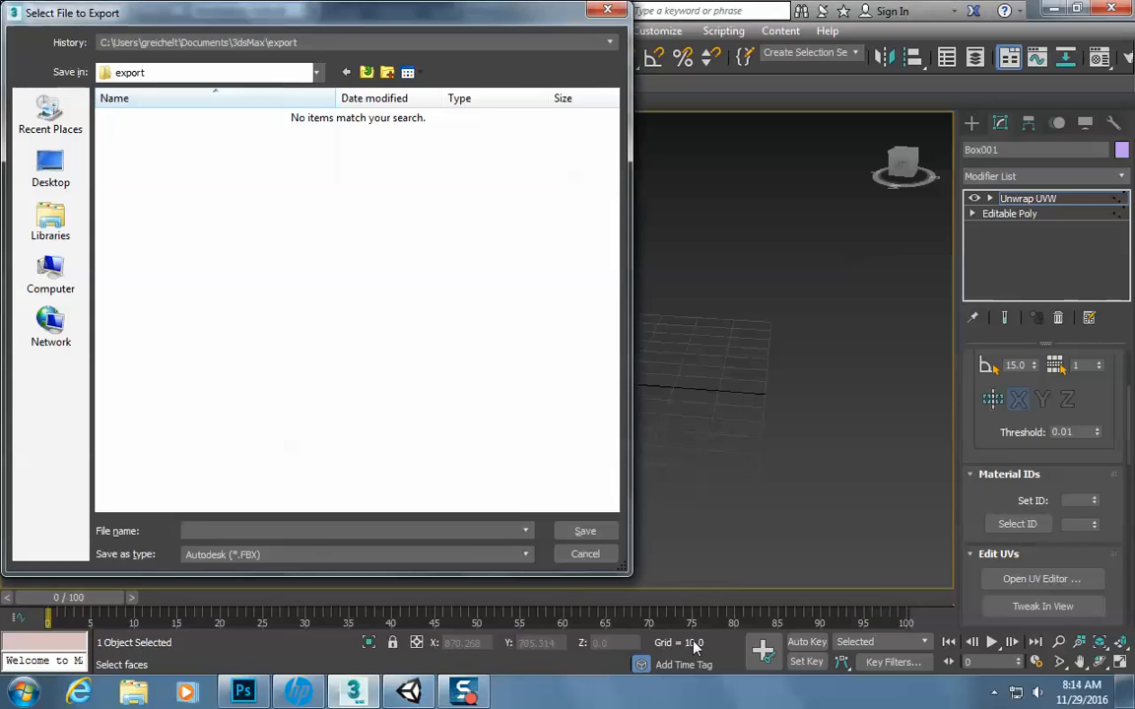
pyautogui.click(493, 553)
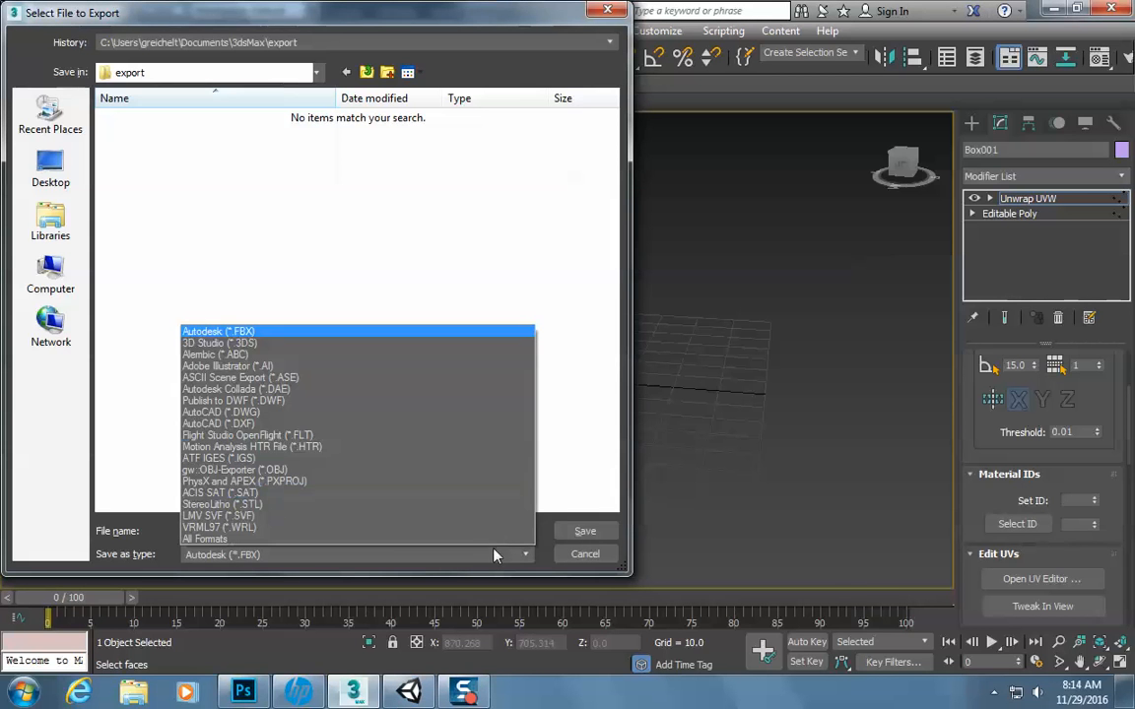
pyautogui.click(242, 333)
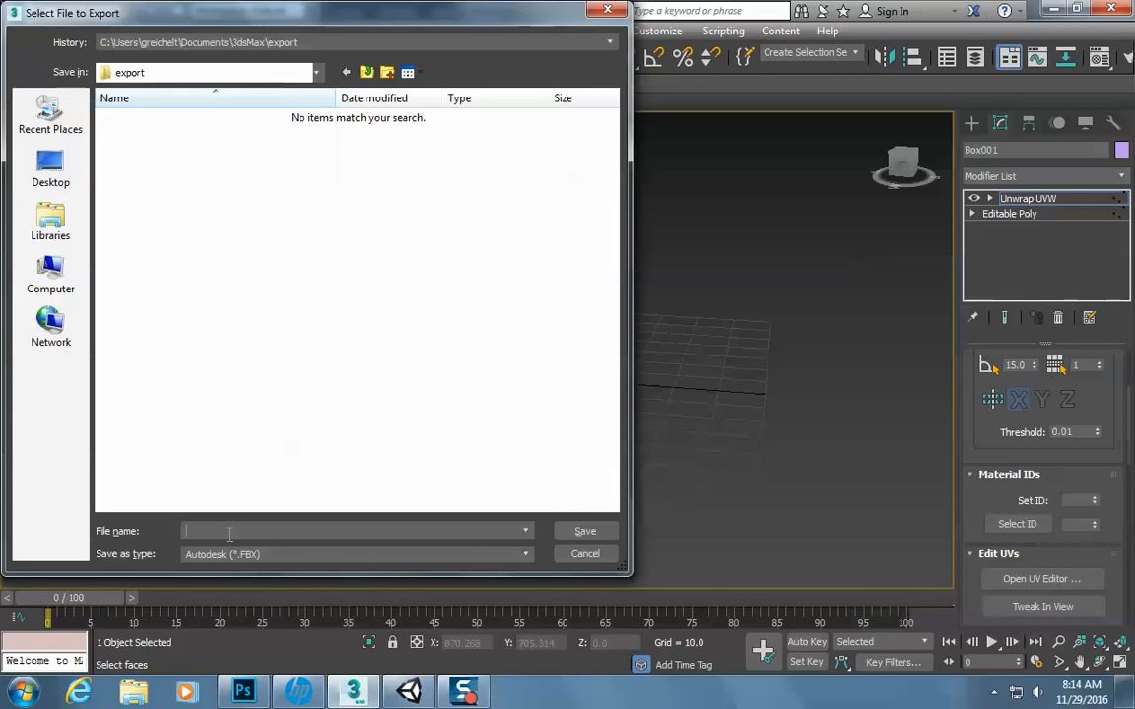
pyautogui.write('amp')
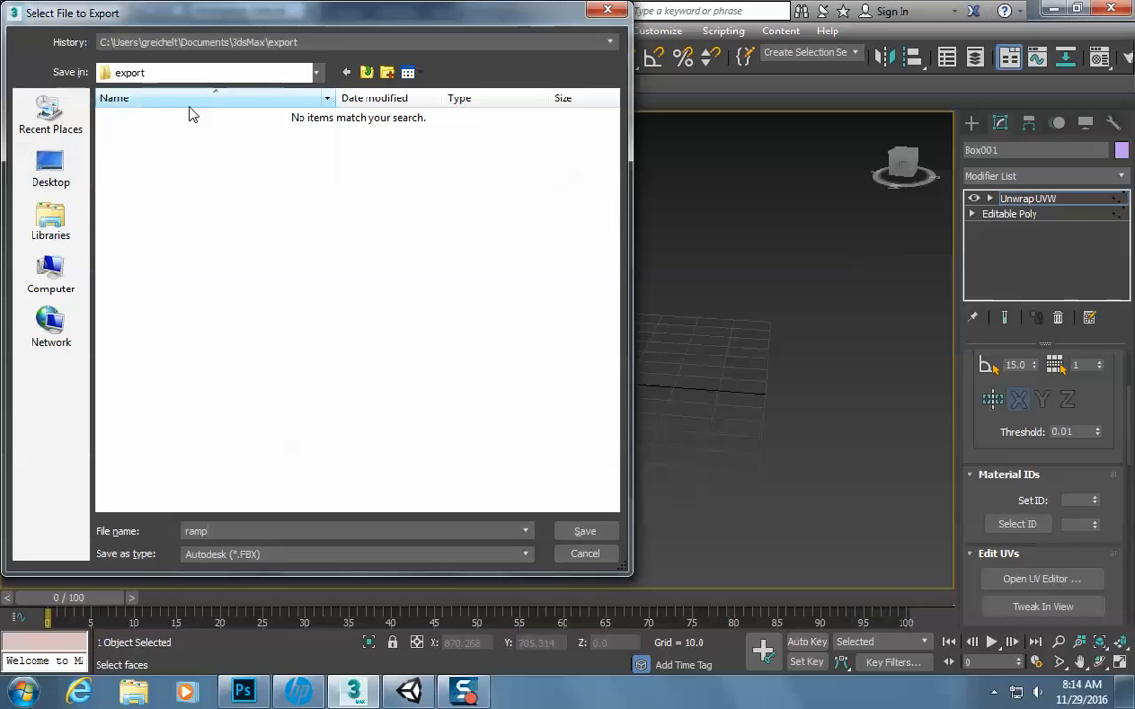
# - Save the ramp FBX to the U: drive and complete the export with Embed Media enabled
pyautogui.click(315, 73)
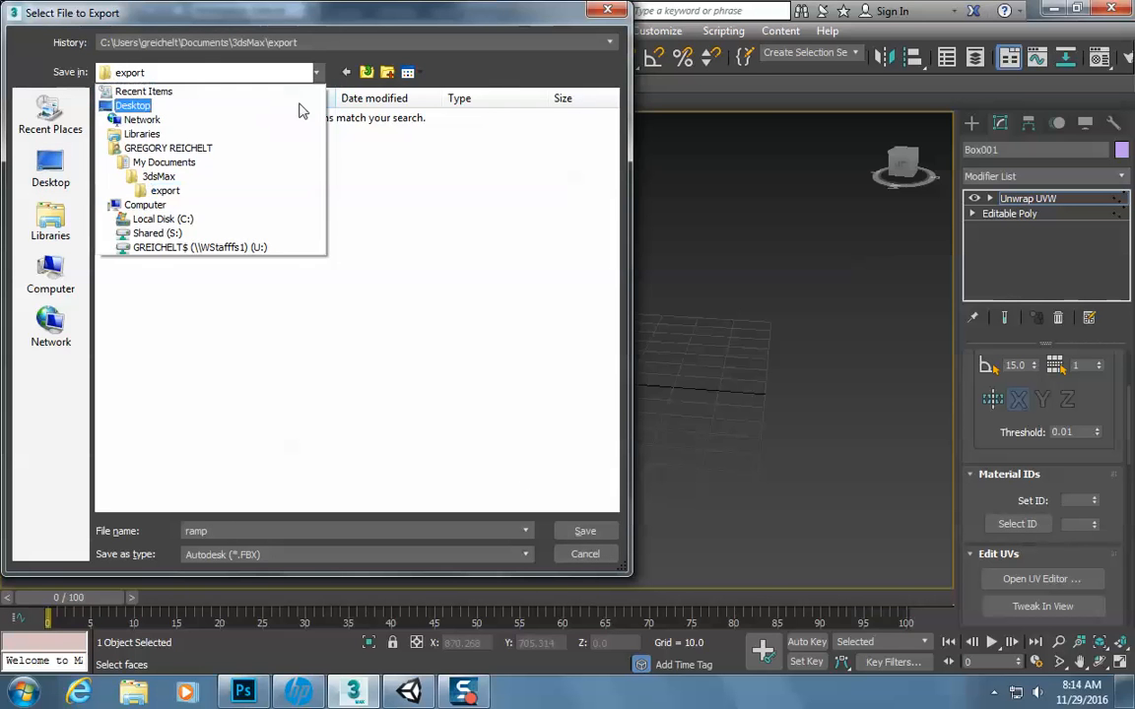
pyautogui.click(197, 247)
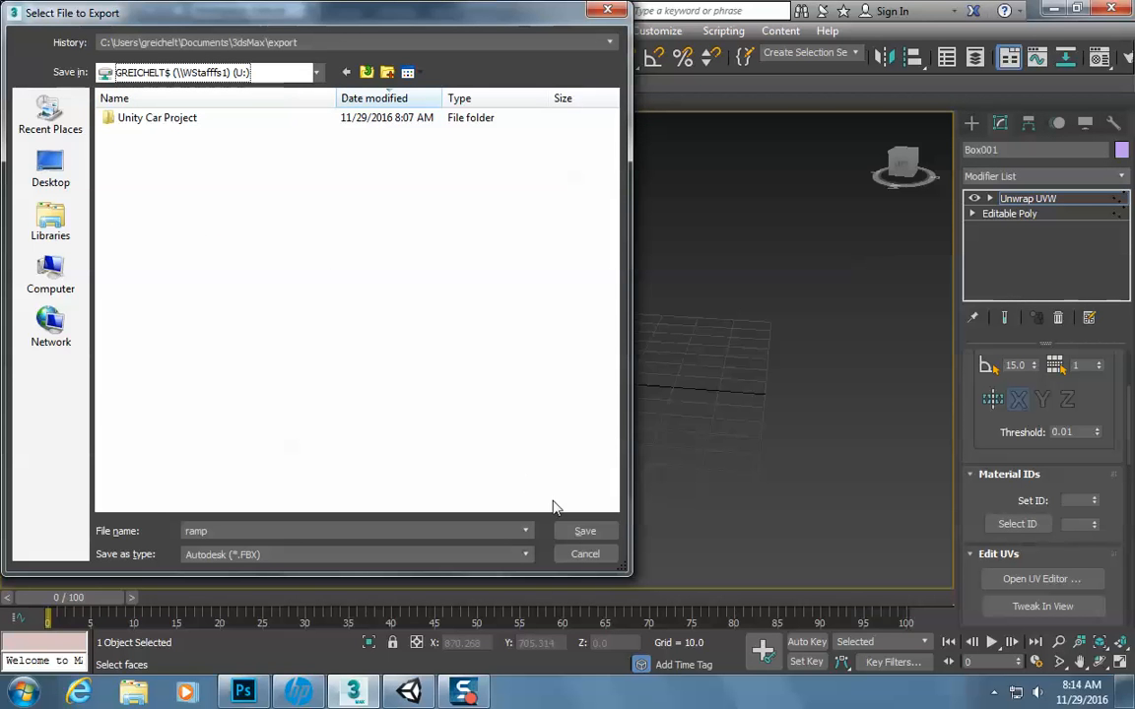
pyautogui.click(588, 532)
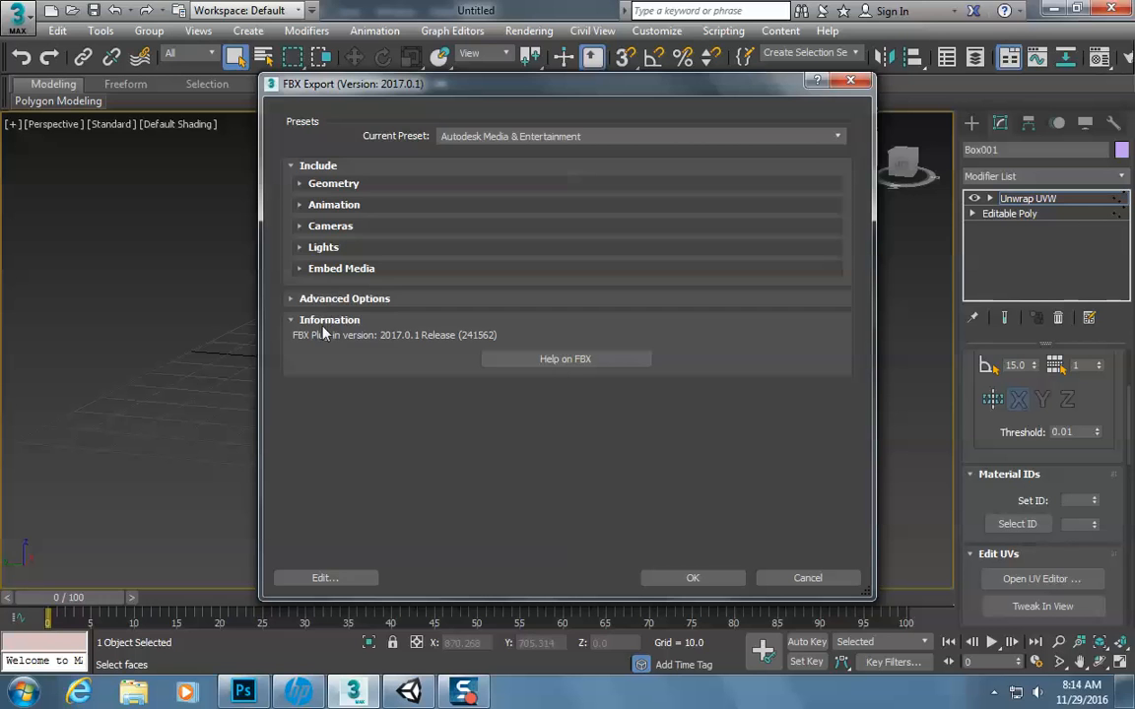
pyautogui.click(308, 270)
pyautogui.click(591, 288)
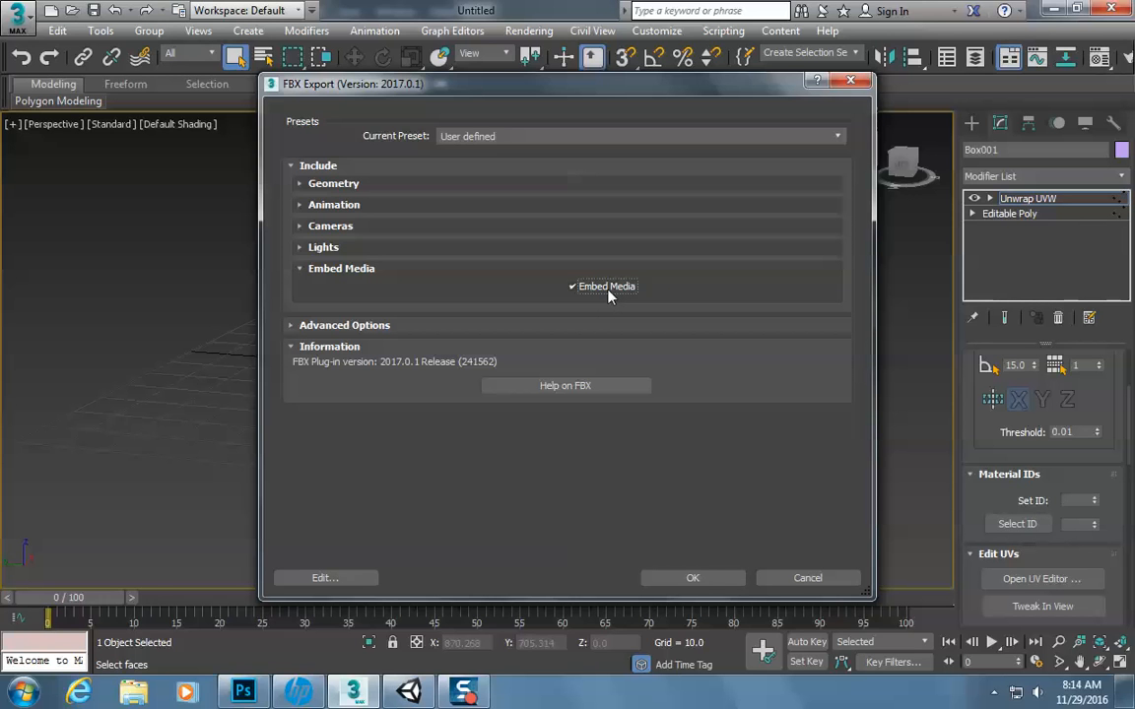
pyautogui.click(705, 584)
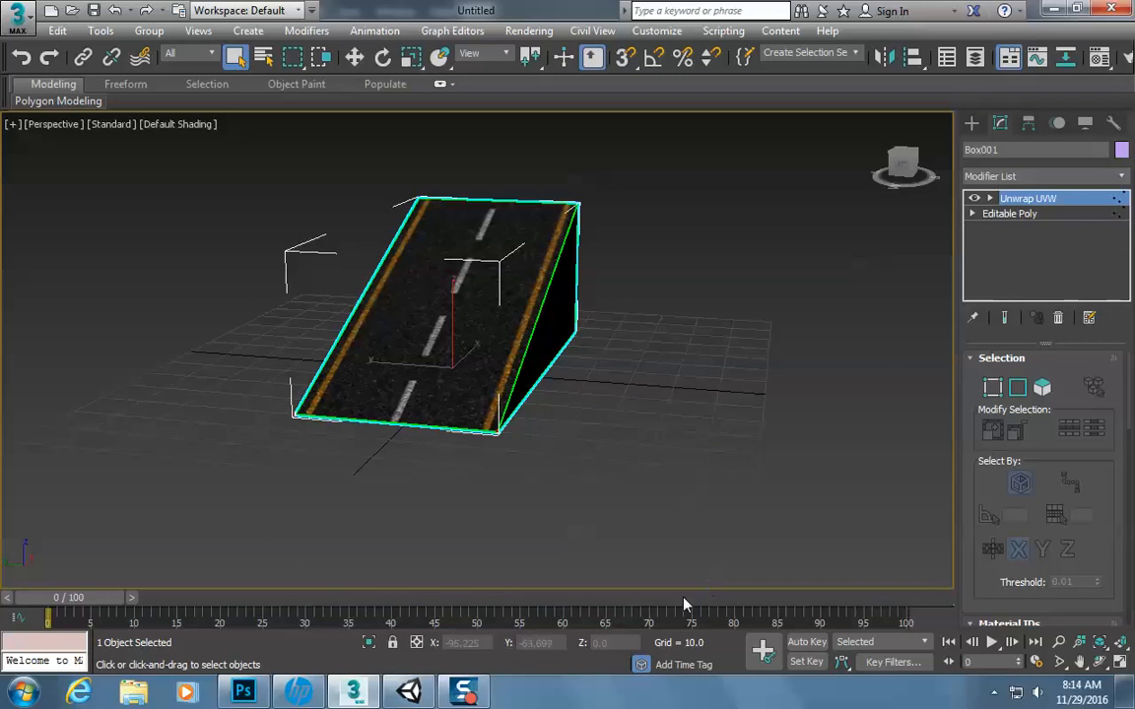
# - Switch to Unity and import ramp.FBX from the U: drive as a new asset
pyautogui.click(411, 694)
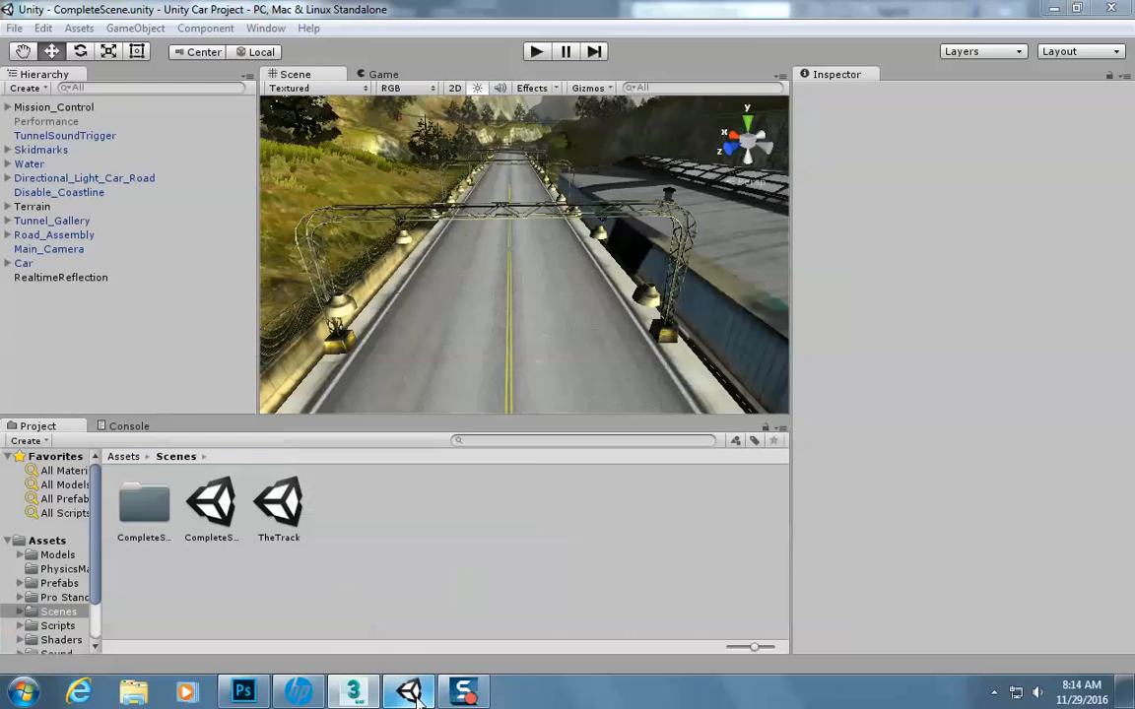
pyautogui.click(79, 28)
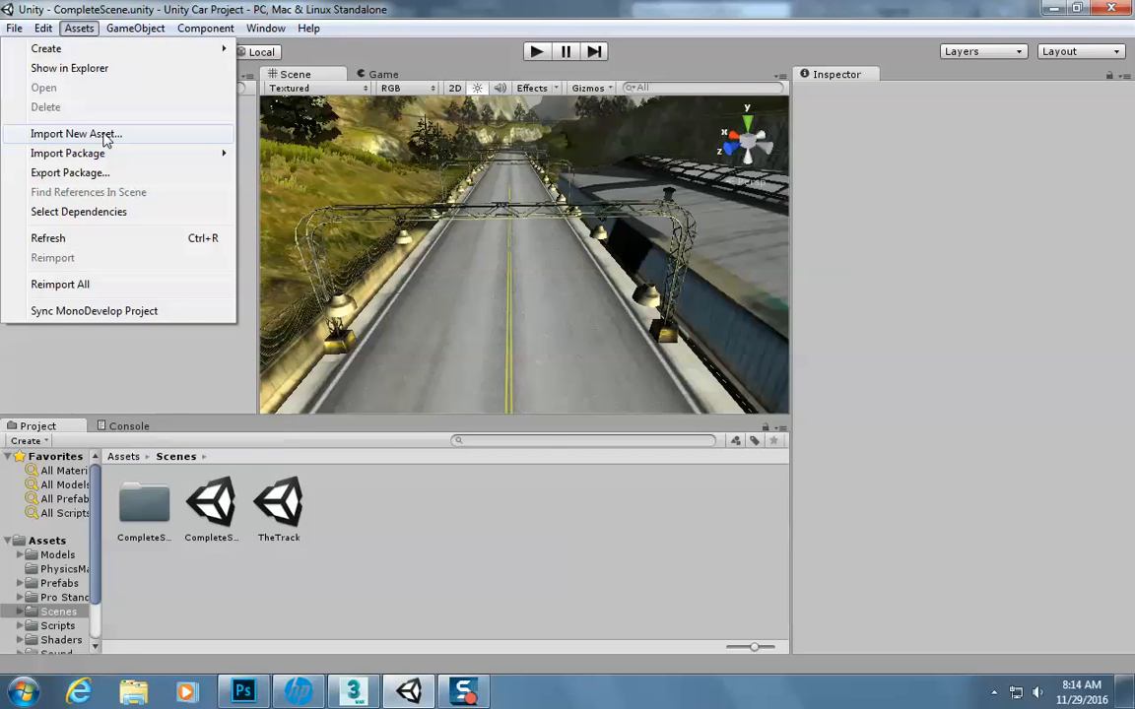
pyautogui.click(106, 137)
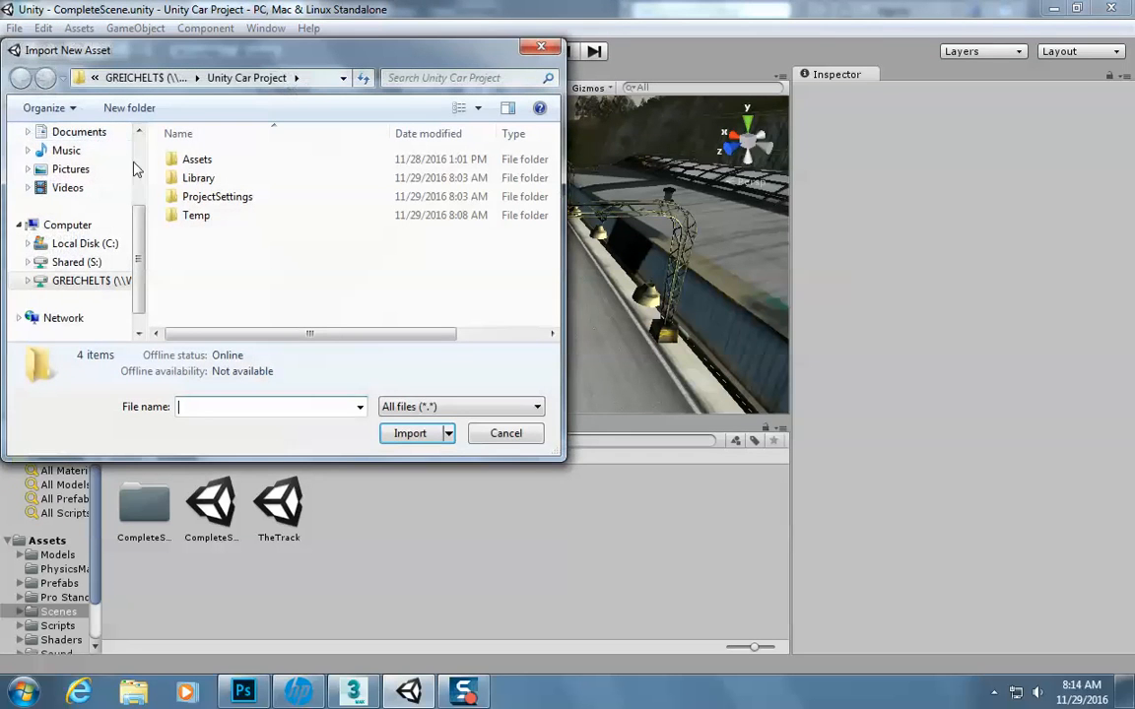
pyautogui.click(110, 264)
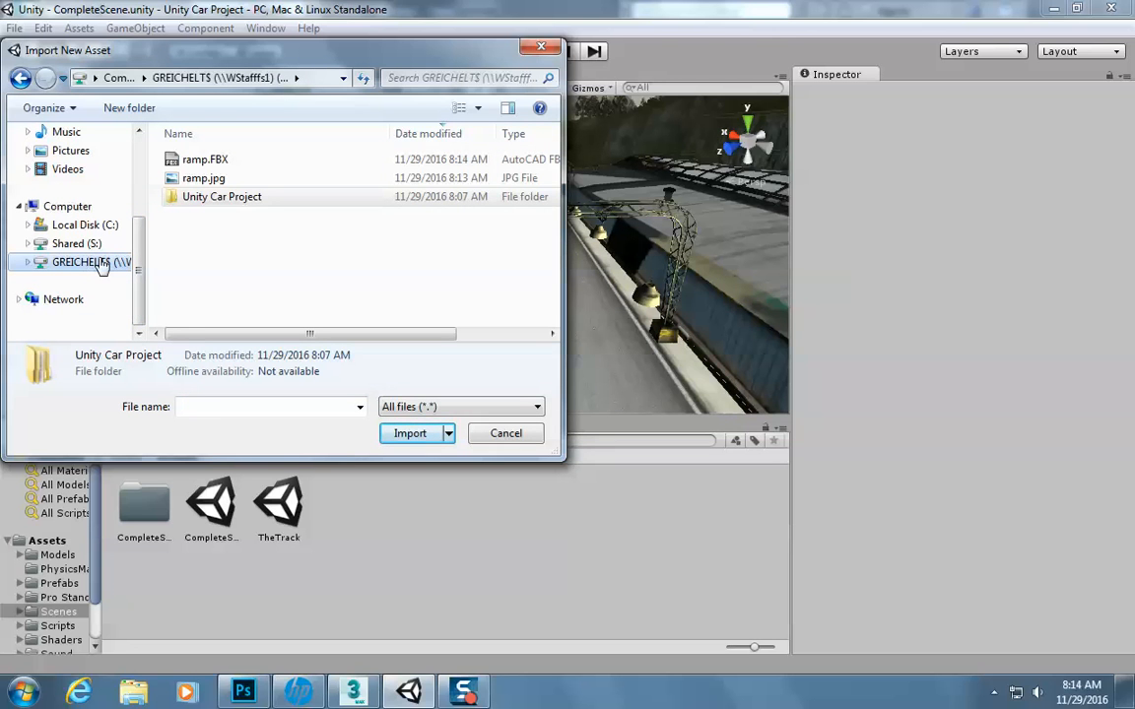
pyautogui.click(197, 163)
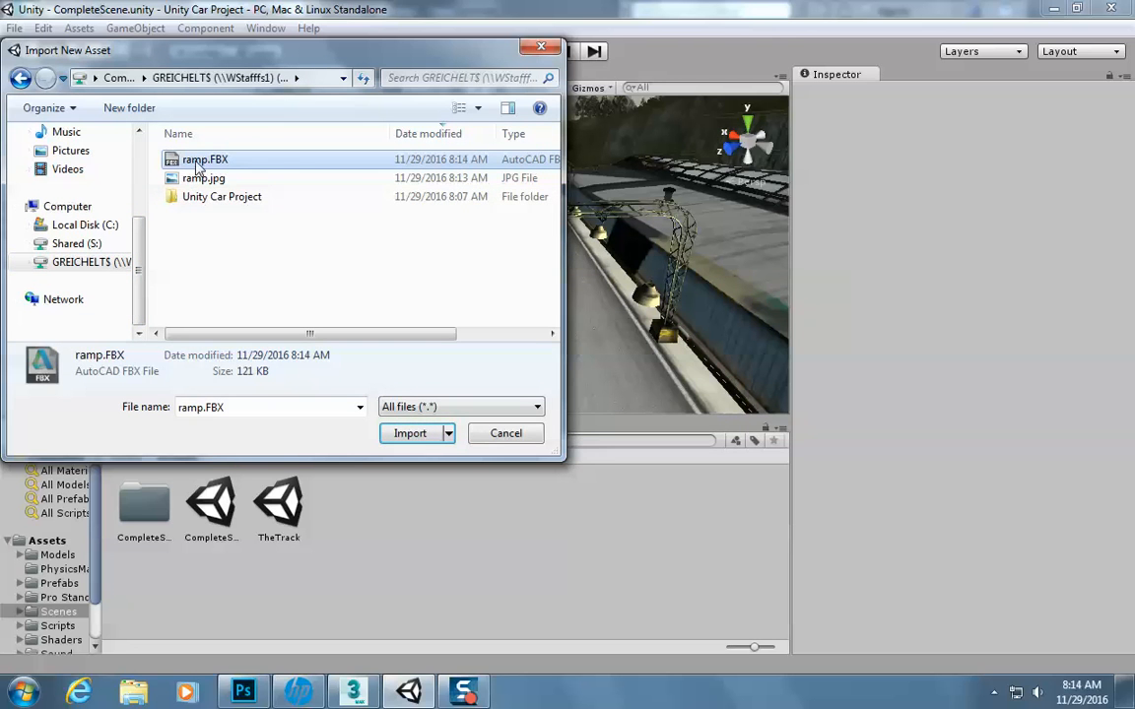
pyautogui.click(410, 433)
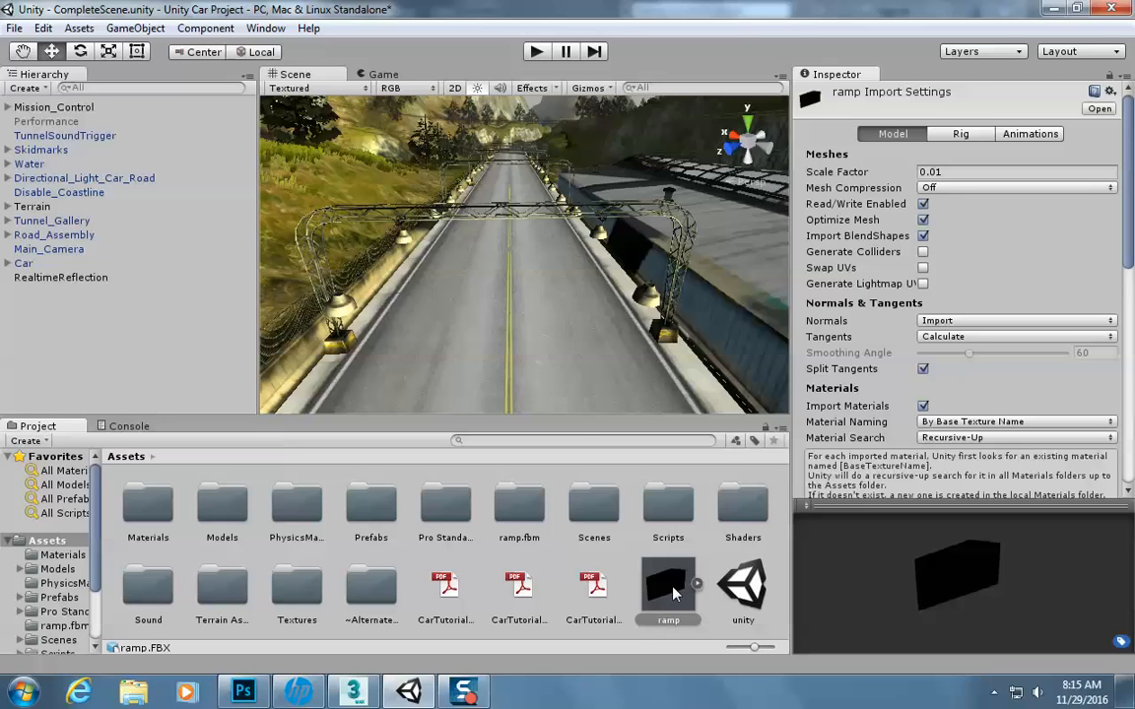
# - Place the ramp asset on the road in the scene and scale it uniformly to about 24.3
pyautogui.moveTo(675, 591); pyautogui.dragTo(513, 320)
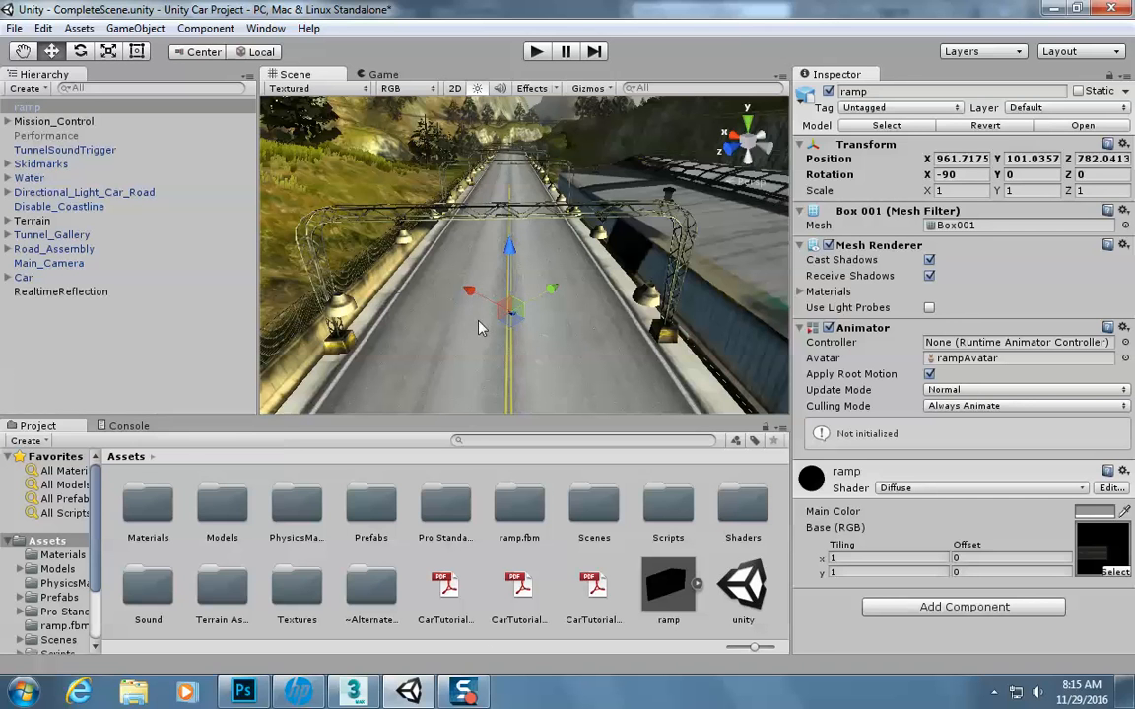
pyautogui.click(473, 693)
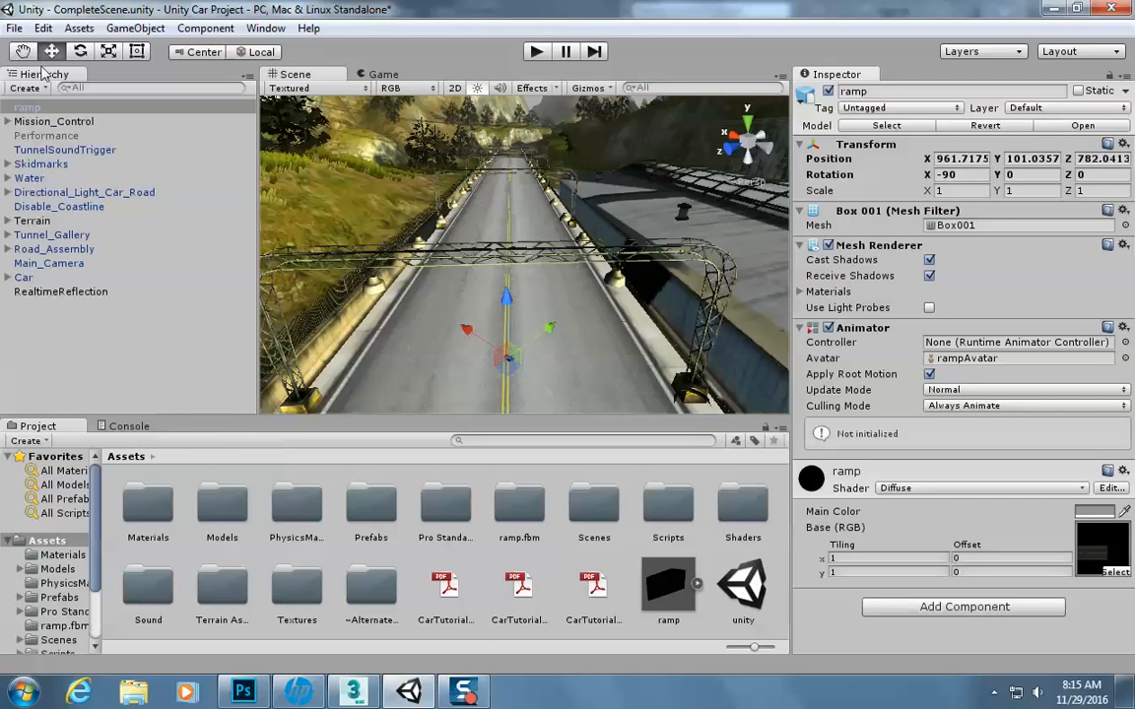
pyautogui.click(108, 53)
pyautogui.moveTo(508, 360); pyautogui.dragTo(276, 478)
# - Rotate the ramp to a Y rotation of about -131.9 degrees, aligning it with the road
pyautogui.click(81, 50)
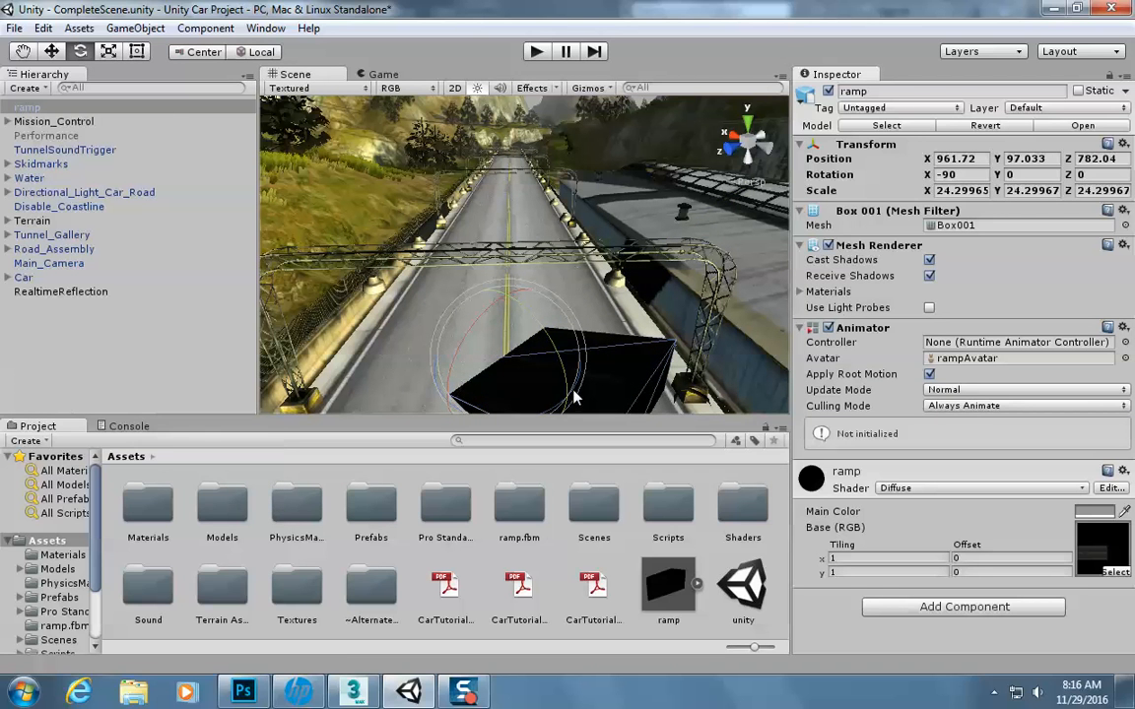
pyautogui.moveTo(557, 412); pyautogui.dragTo(897, 314)
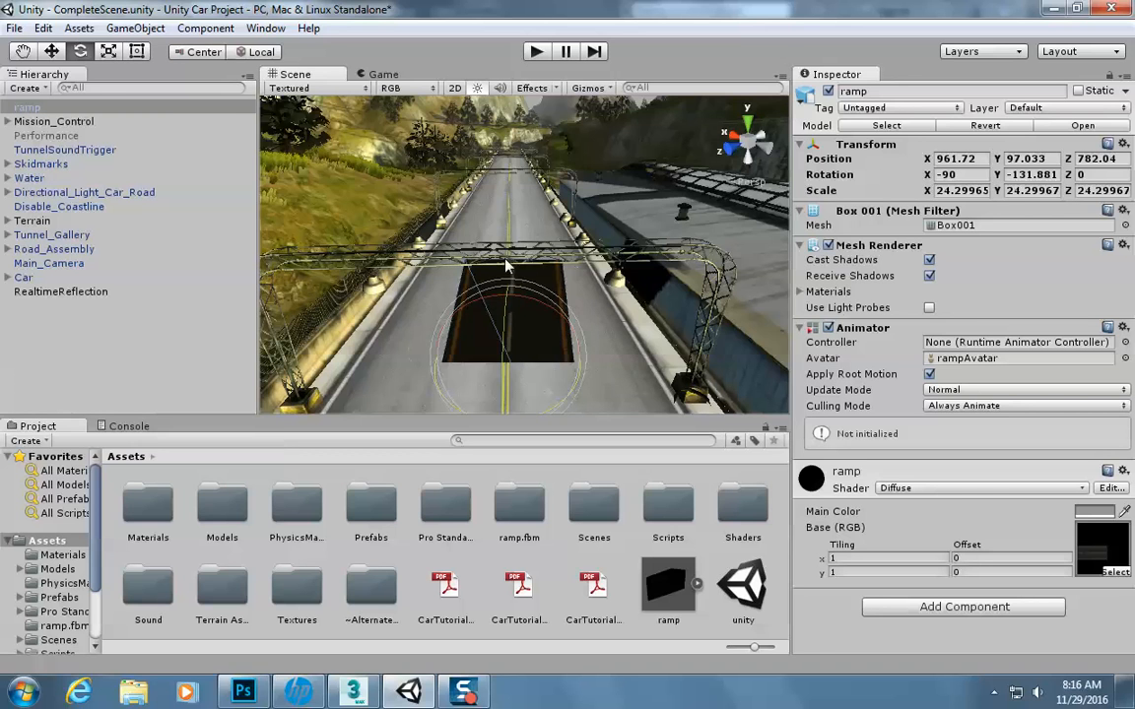
pyautogui.moveTo(414, 317)
pyautogui.mouseDown(button='middle')
pyautogui.moveTo(379, 329)
pyautogui.moveTo(418, 303)
pyautogui.moveTo(416, 315)
pyautogui.mouseUp(button='middle')
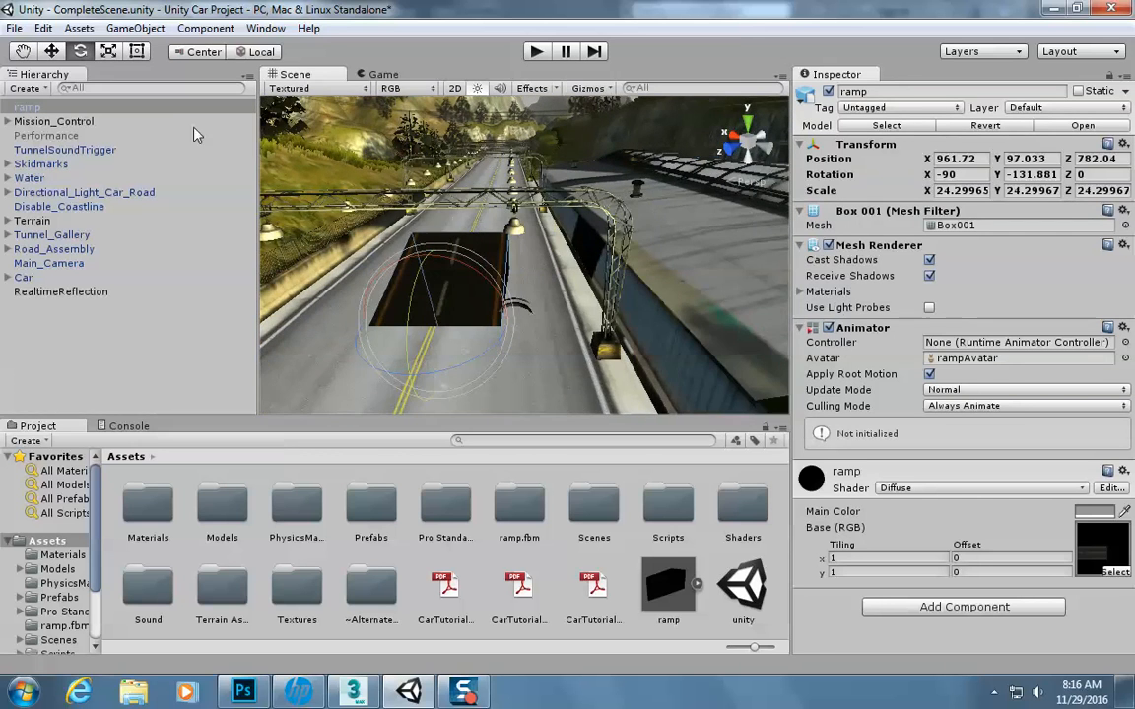
# - Lengthen the ramp to an X scale of about 38.8 and move it along the road to X 980.9, Y 97, Z 764
pyautogui.click(107, 53)
pyautogui.moveTo(409, 378); pyautogui.dragTo(352, 361)
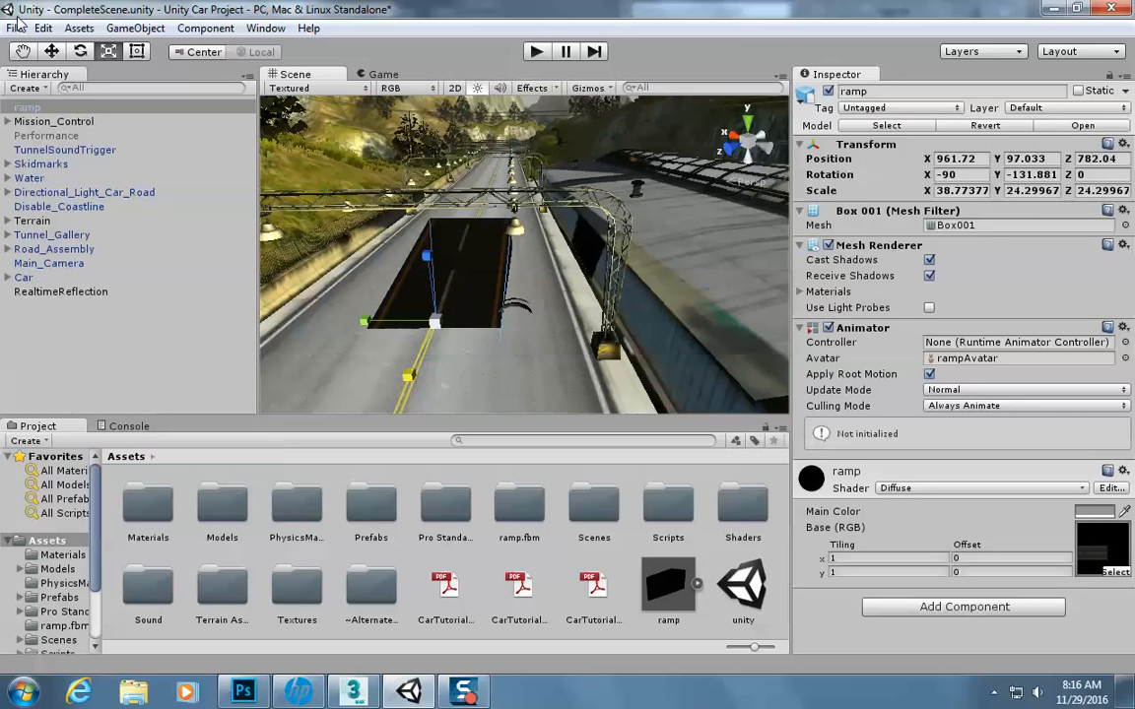
pyautogui.click(52, 52)
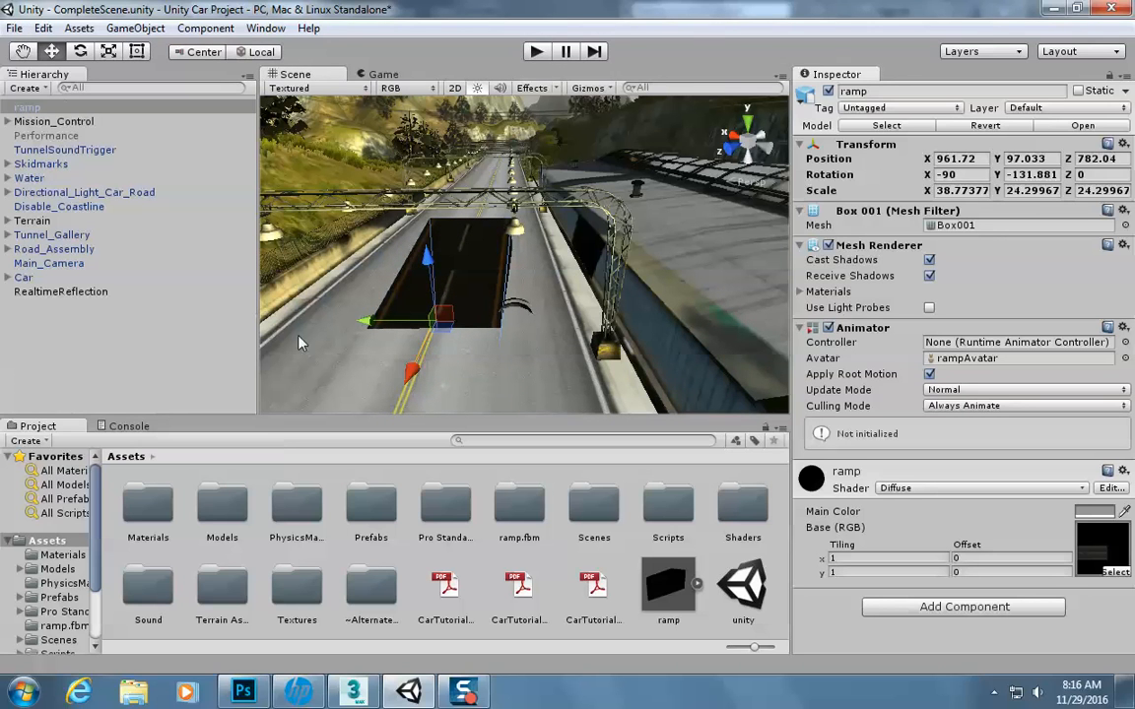
pyautogui.moveTo(411, 380); pyautogui.dragTo(525, 210)
pyautogui.moveTo(419, 233); pyautogui.dragTo(409, 234)
# - Run the game to test the car against the placed ramp, and stop playback
pyautogui.click(536, 52)
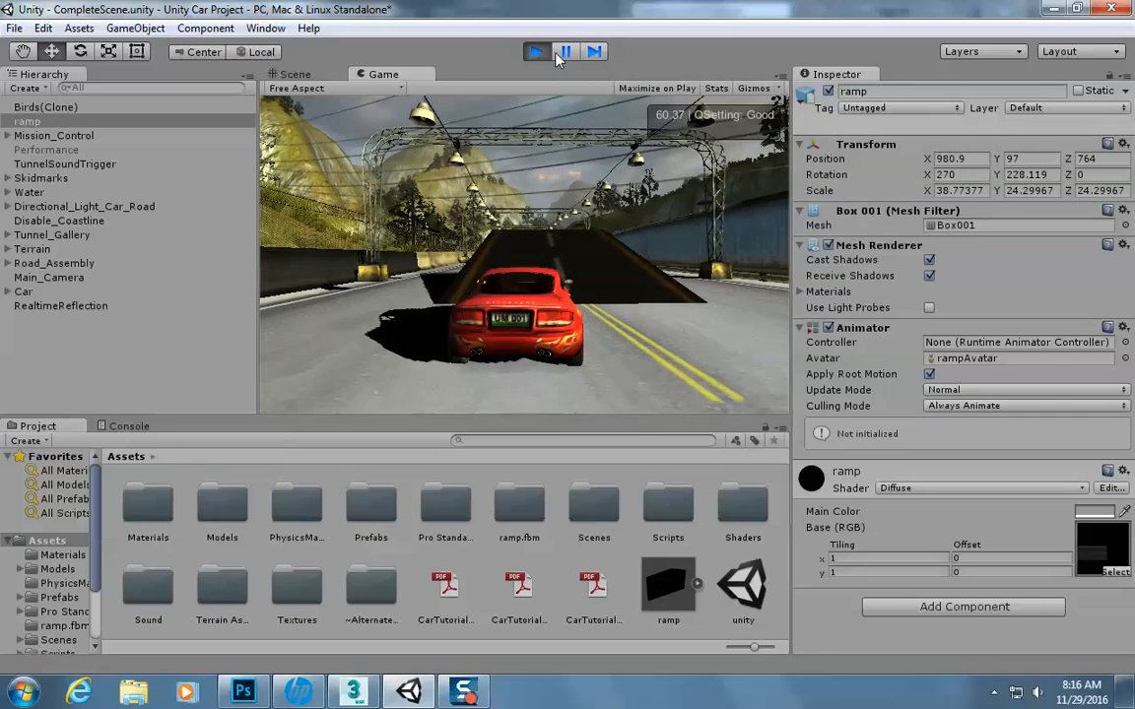
pyautogui.click(535, 51)
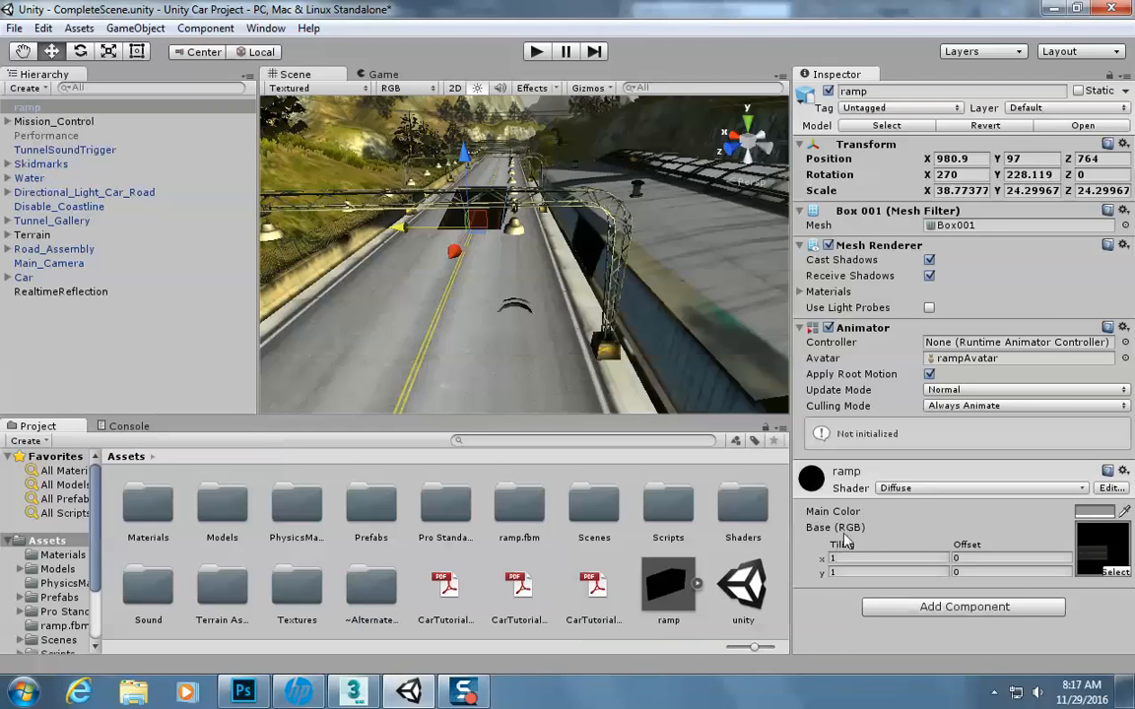
# - Add a Mesh Collider physics component to the ramp and run the game to test it
pyautogui.click(956, 610)
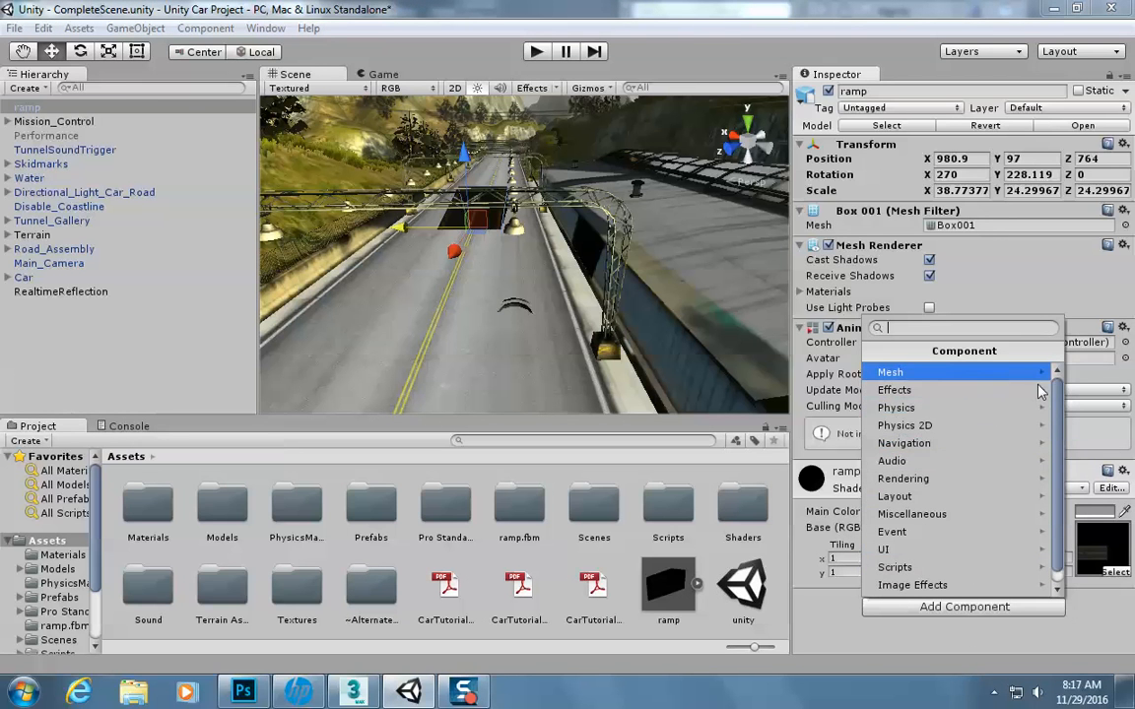
pyautogui.click(973, 408)
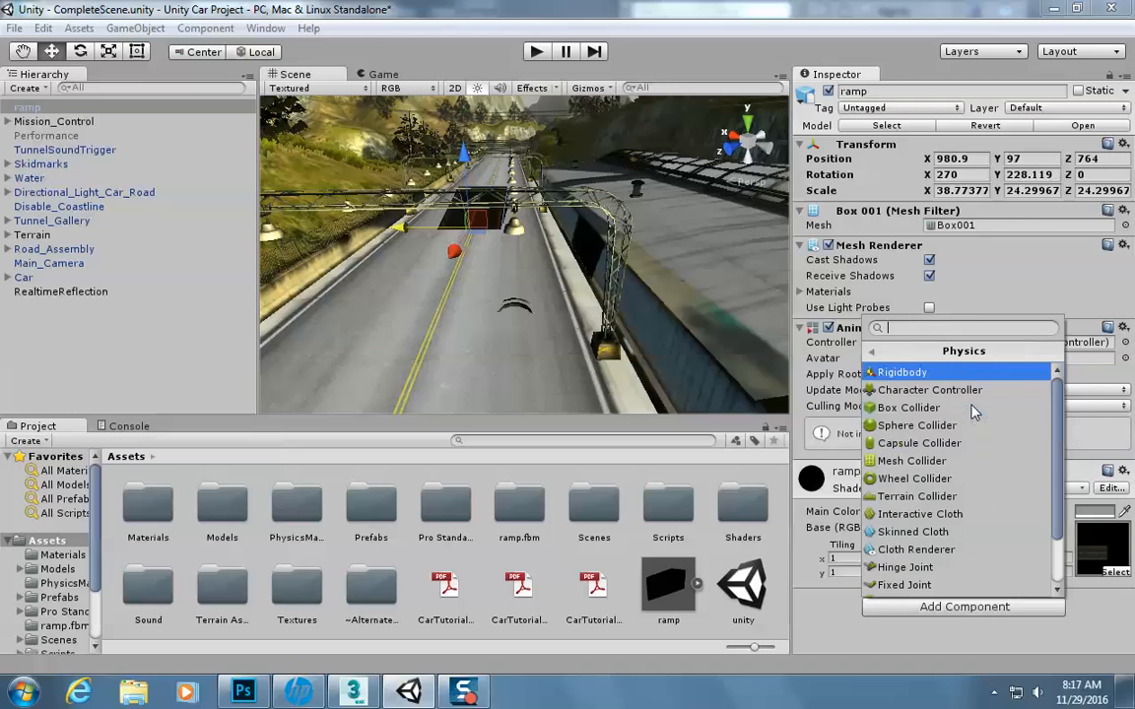
pyautogui.click(916, 461)
pyautogui.moveTo(1130, 453); pyautogui.dragTo(1132, 551)
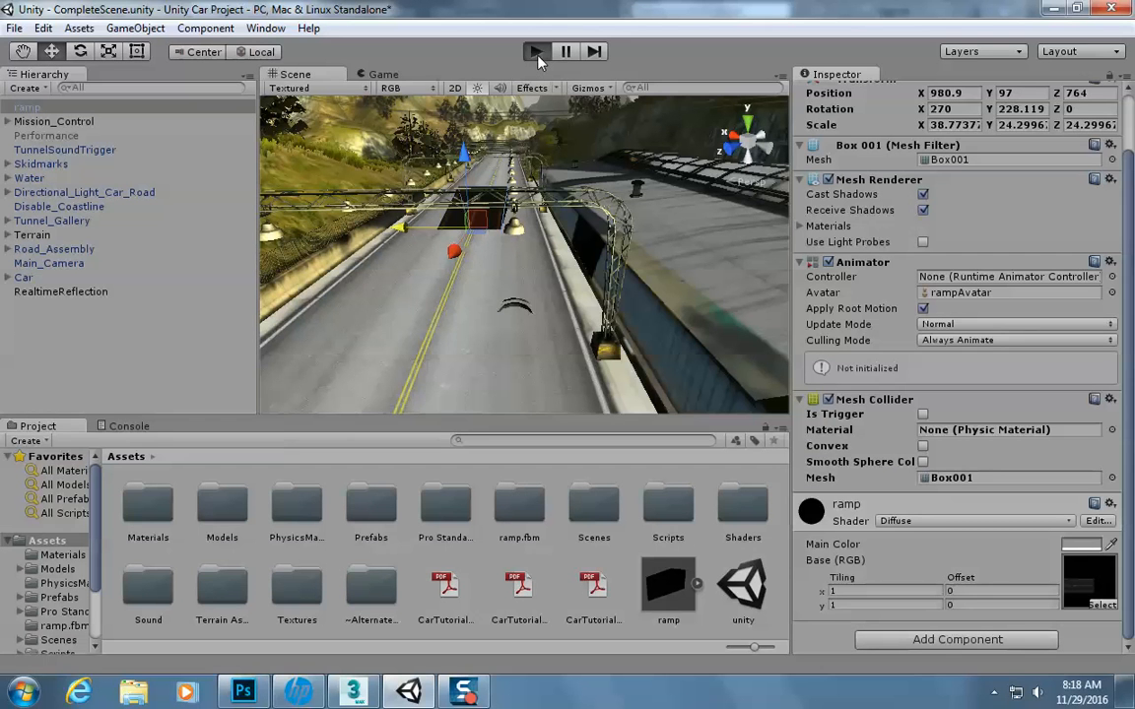
pyautogui.click(537, 52)
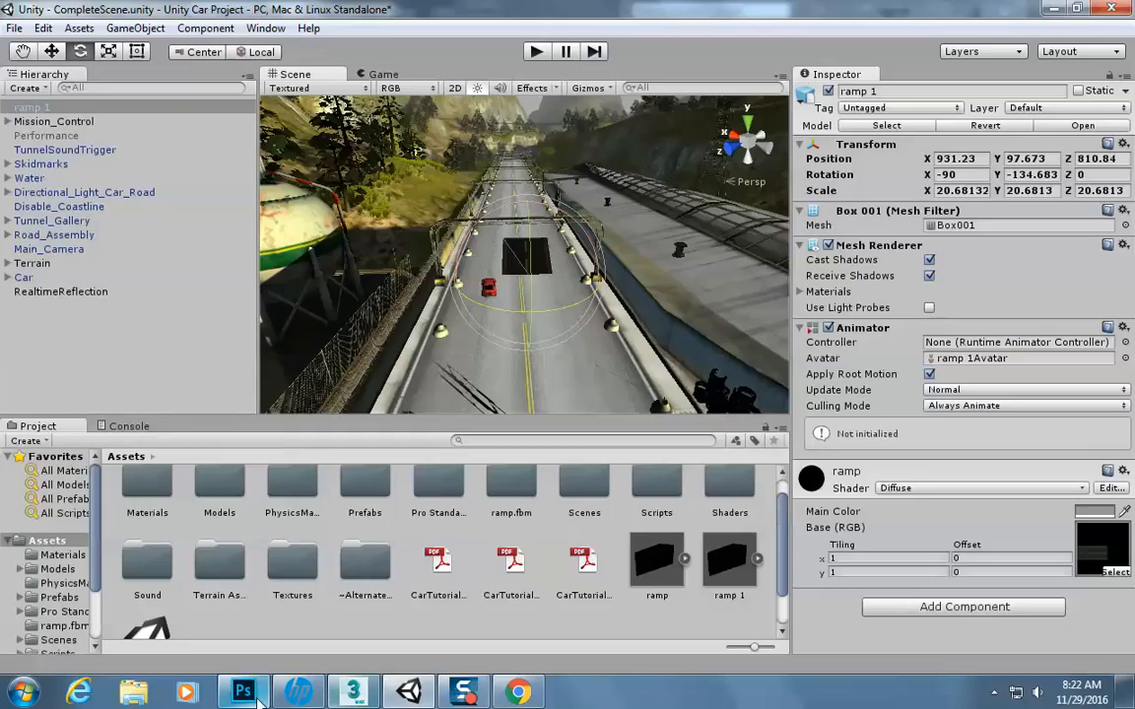
# - Switch to Photoshop
pyautogui.click(243, 692)
pyautogui.click(254, 698)
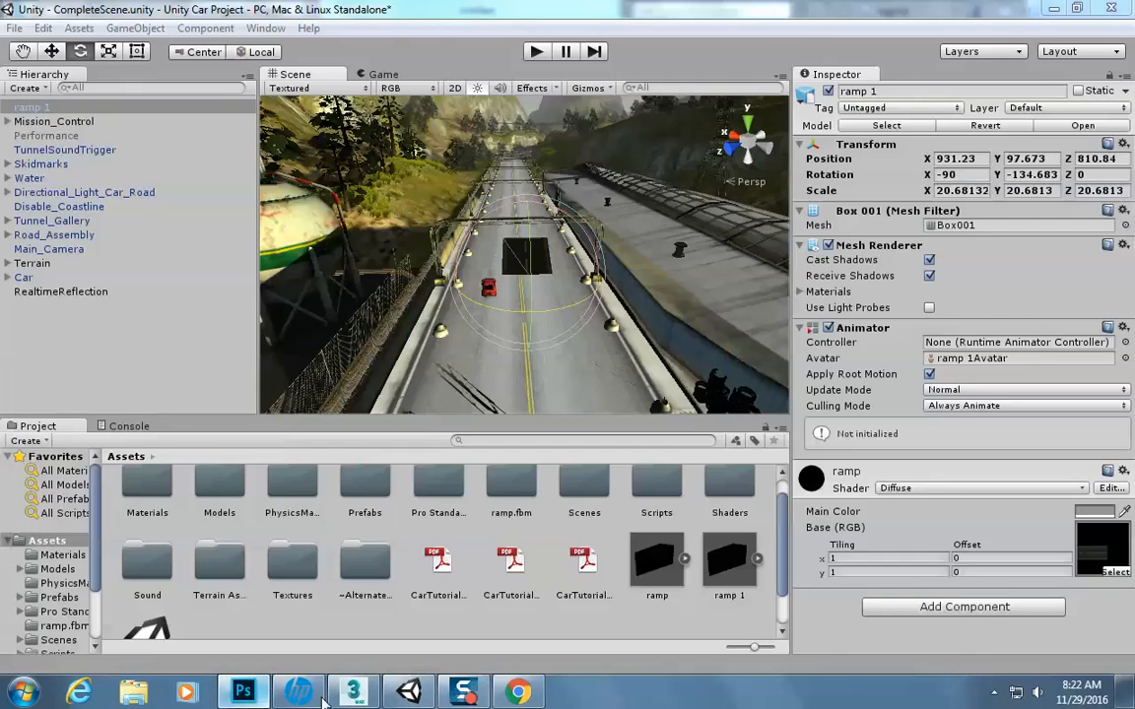